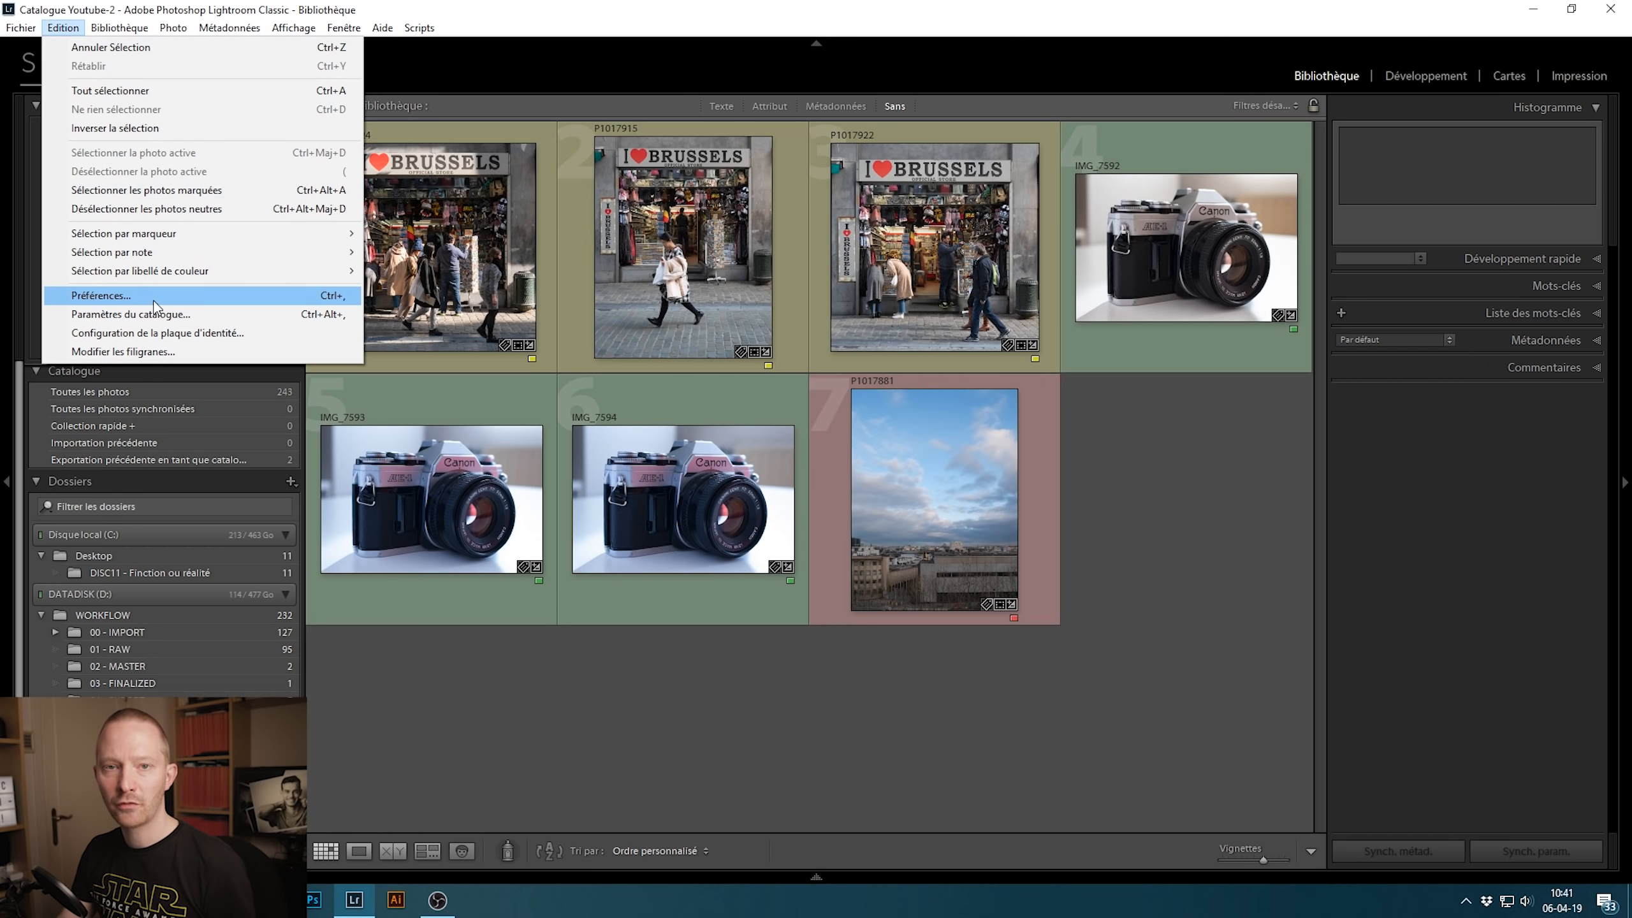
# Set the panel font size to Grande - 150 % in the interface preferences
pyautogui.click(21, 27)
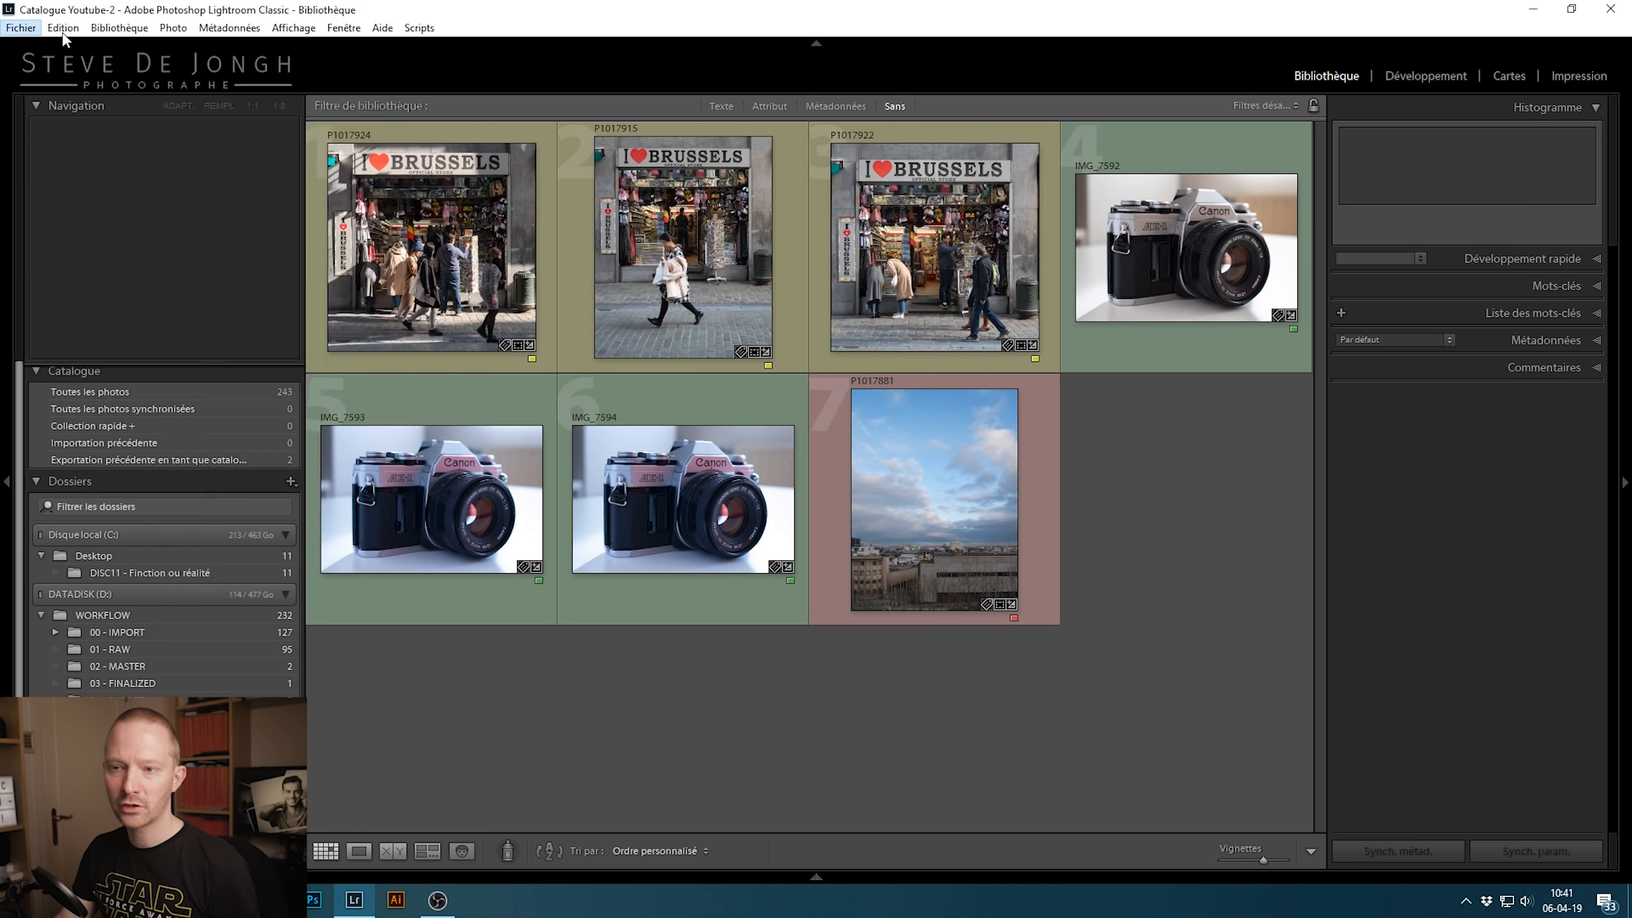
pyautogui.moveTo(64, 27)
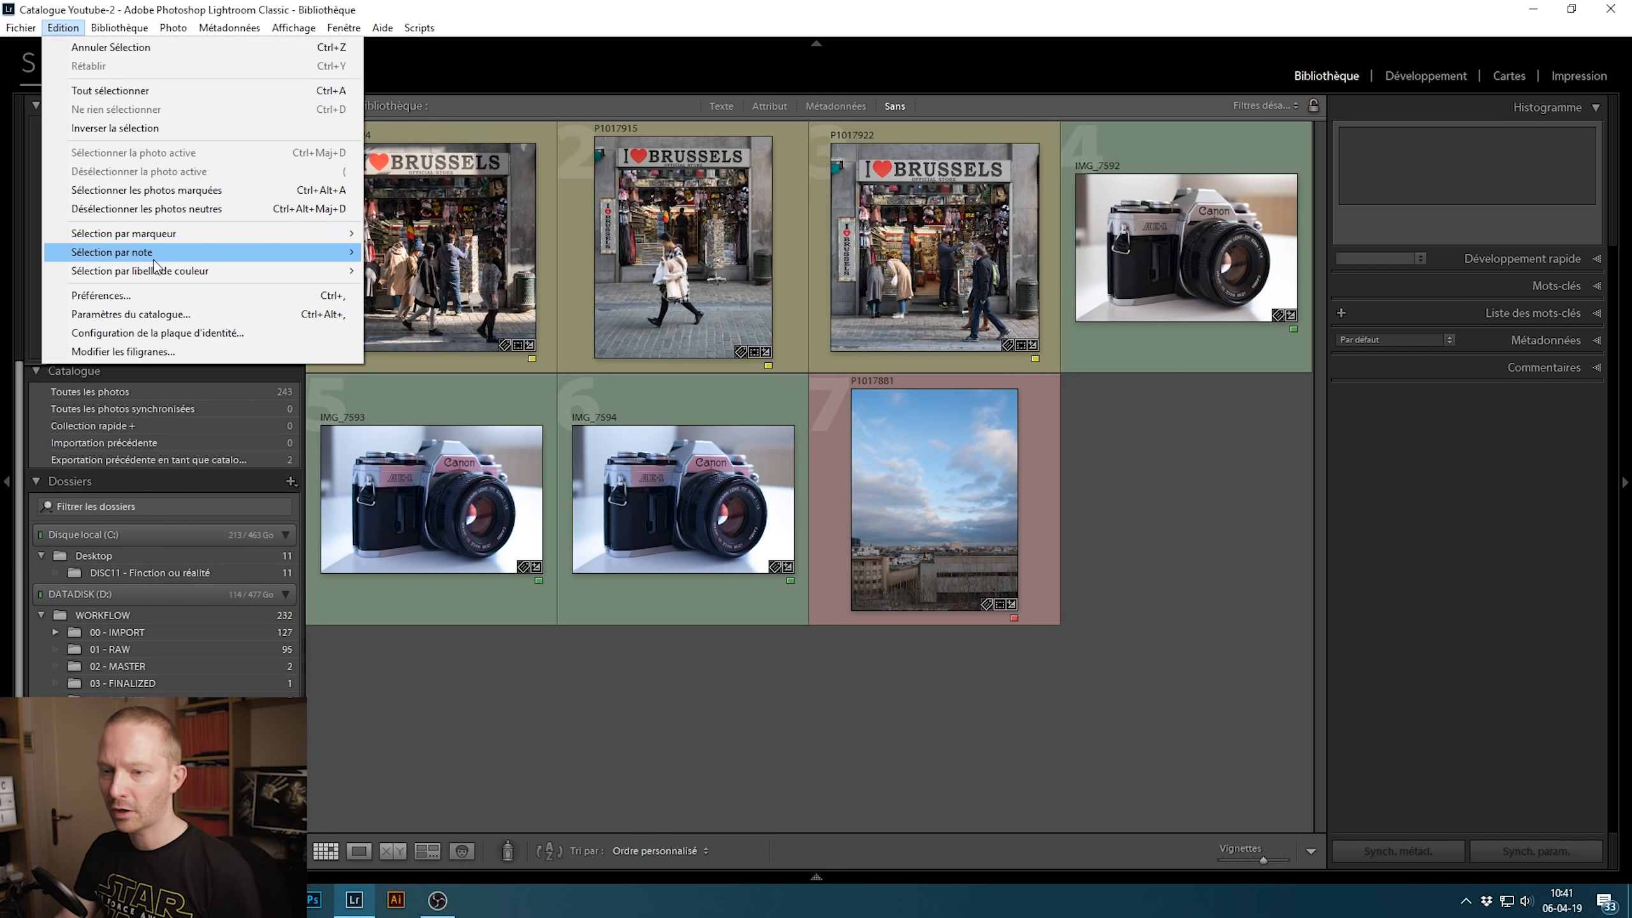
pyautogui.click(156, 297)
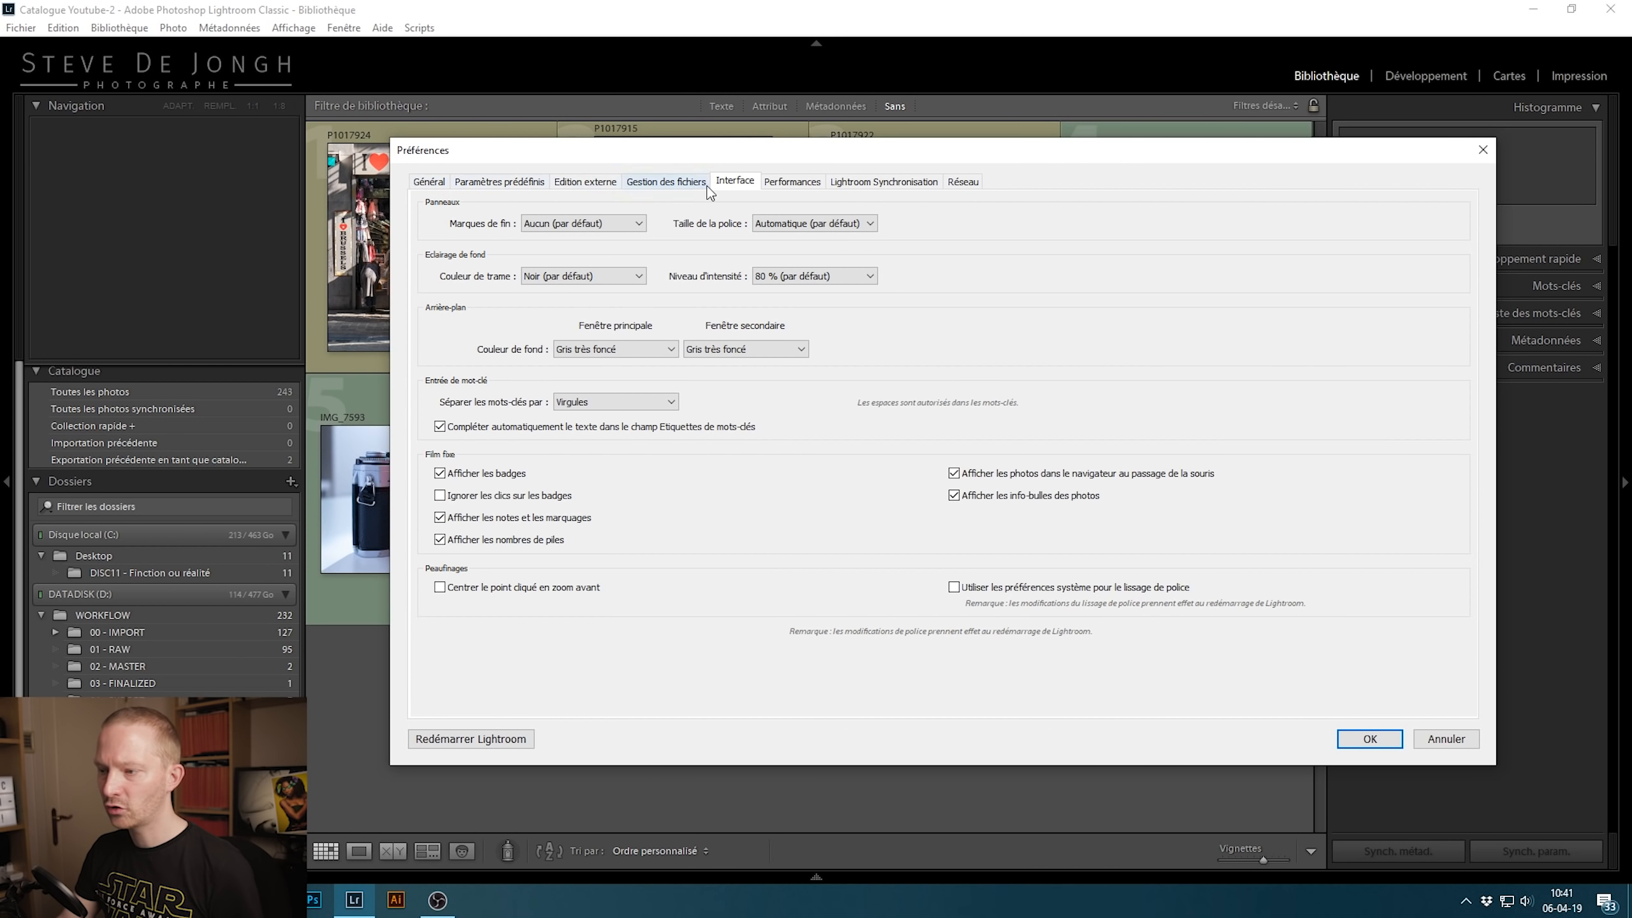
pyautogui.click(438, 181)
pyautogui.click(734, 181)
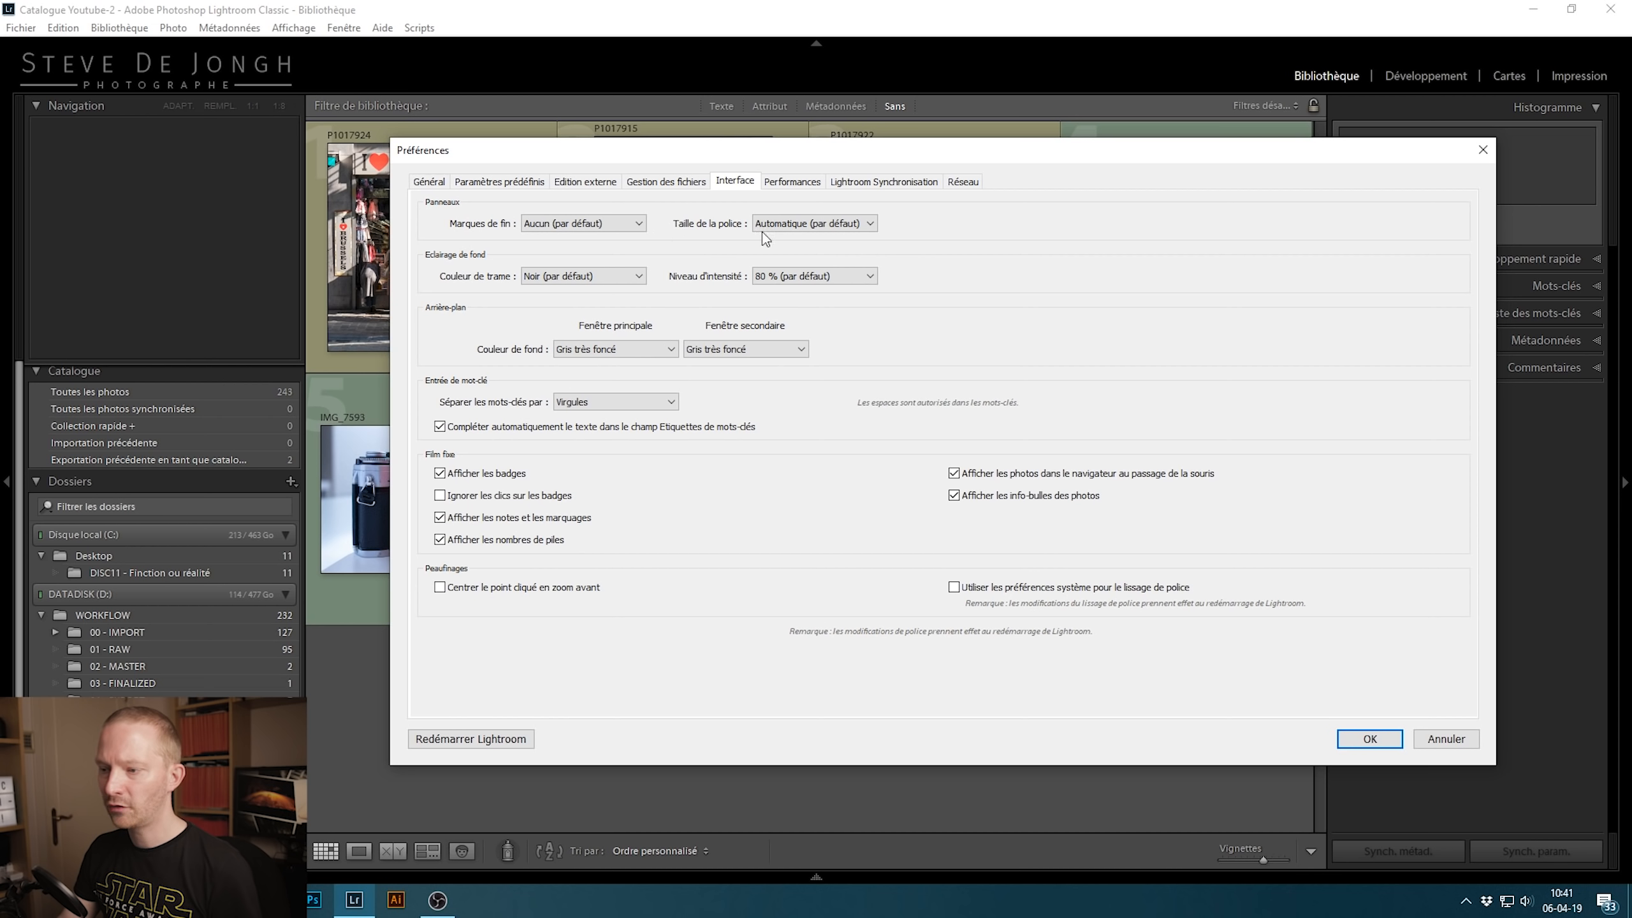
pyautogui.click(848, 229)
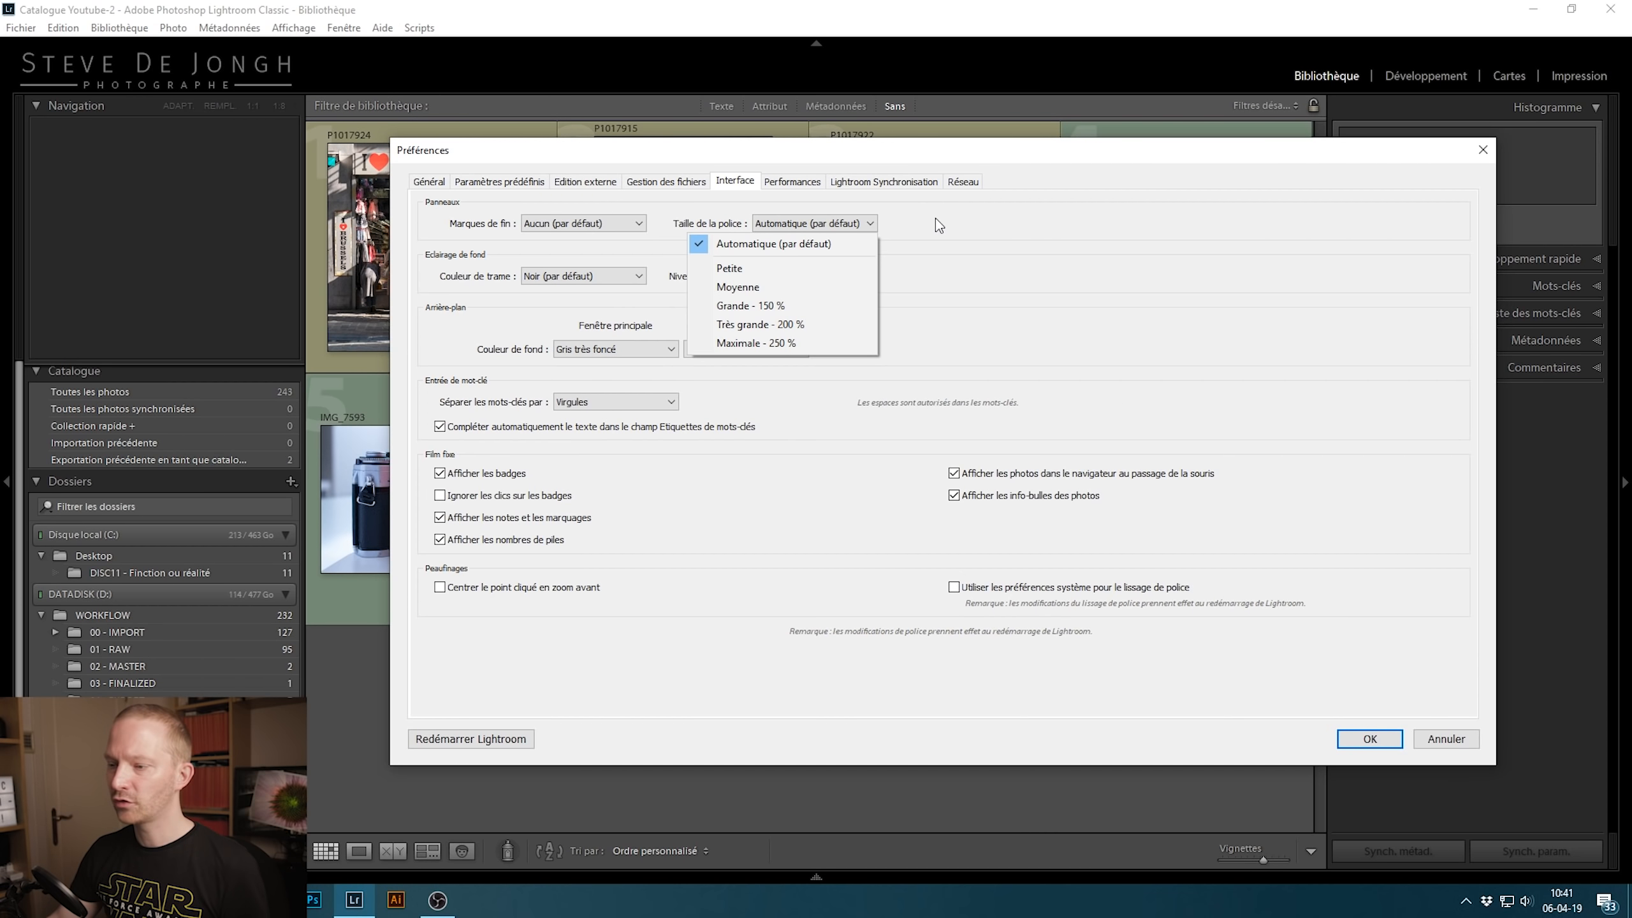
pyautogui.click(797, 307)
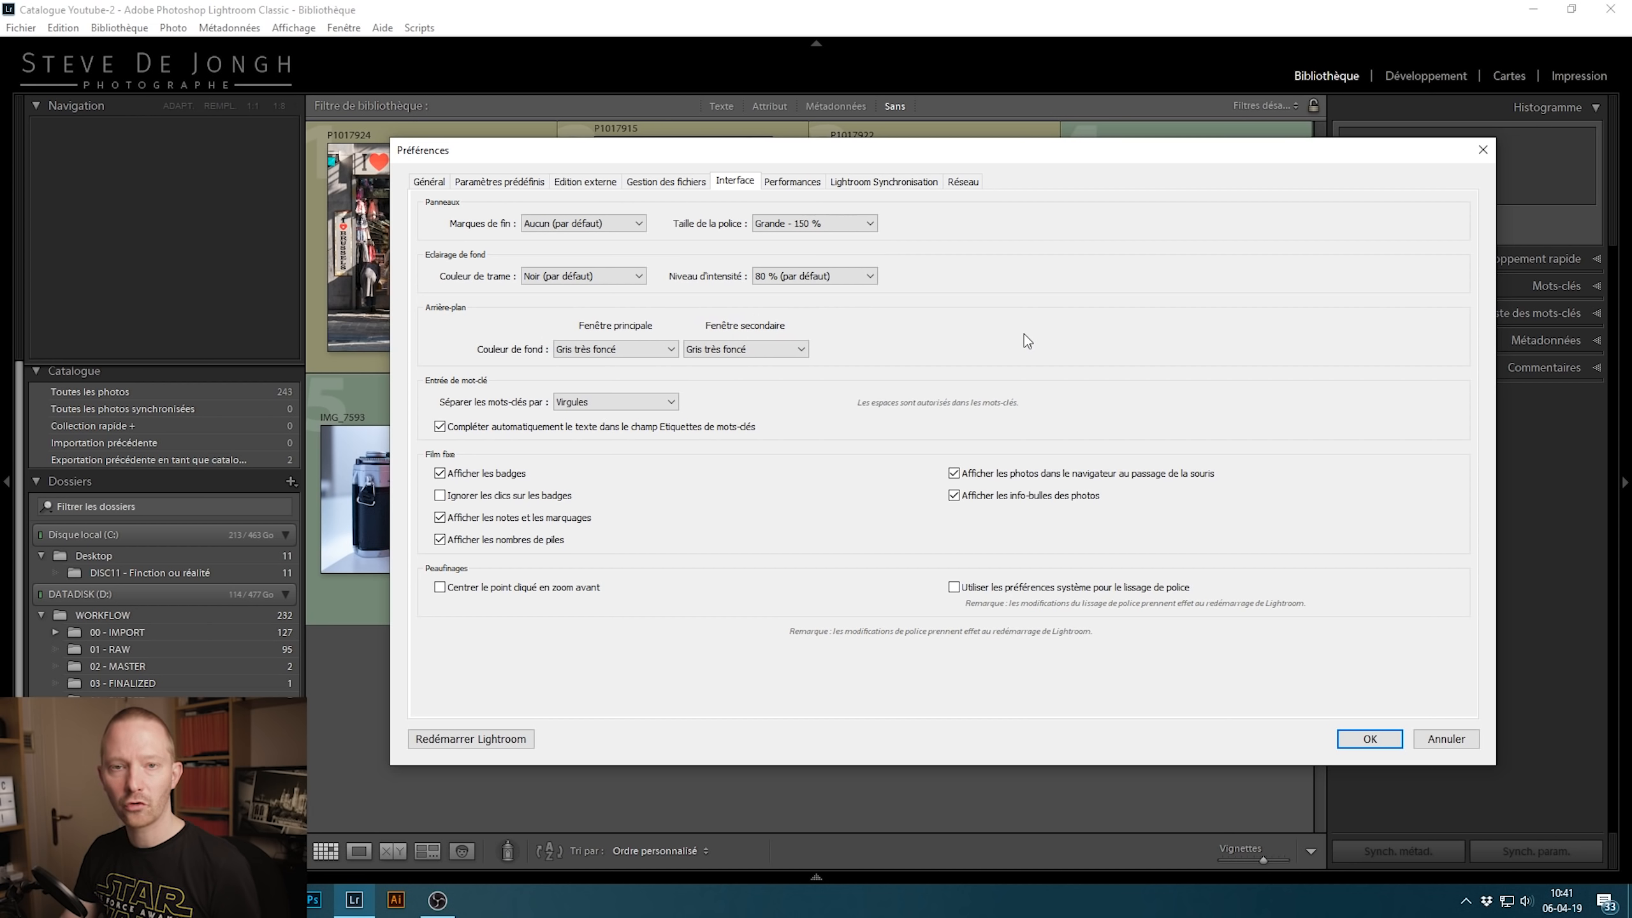
# Reset the panel font size to Automatique (par défaut) and accept the preferences
pyautogui.click(798, 229)
pyautogui.click(803, 242)
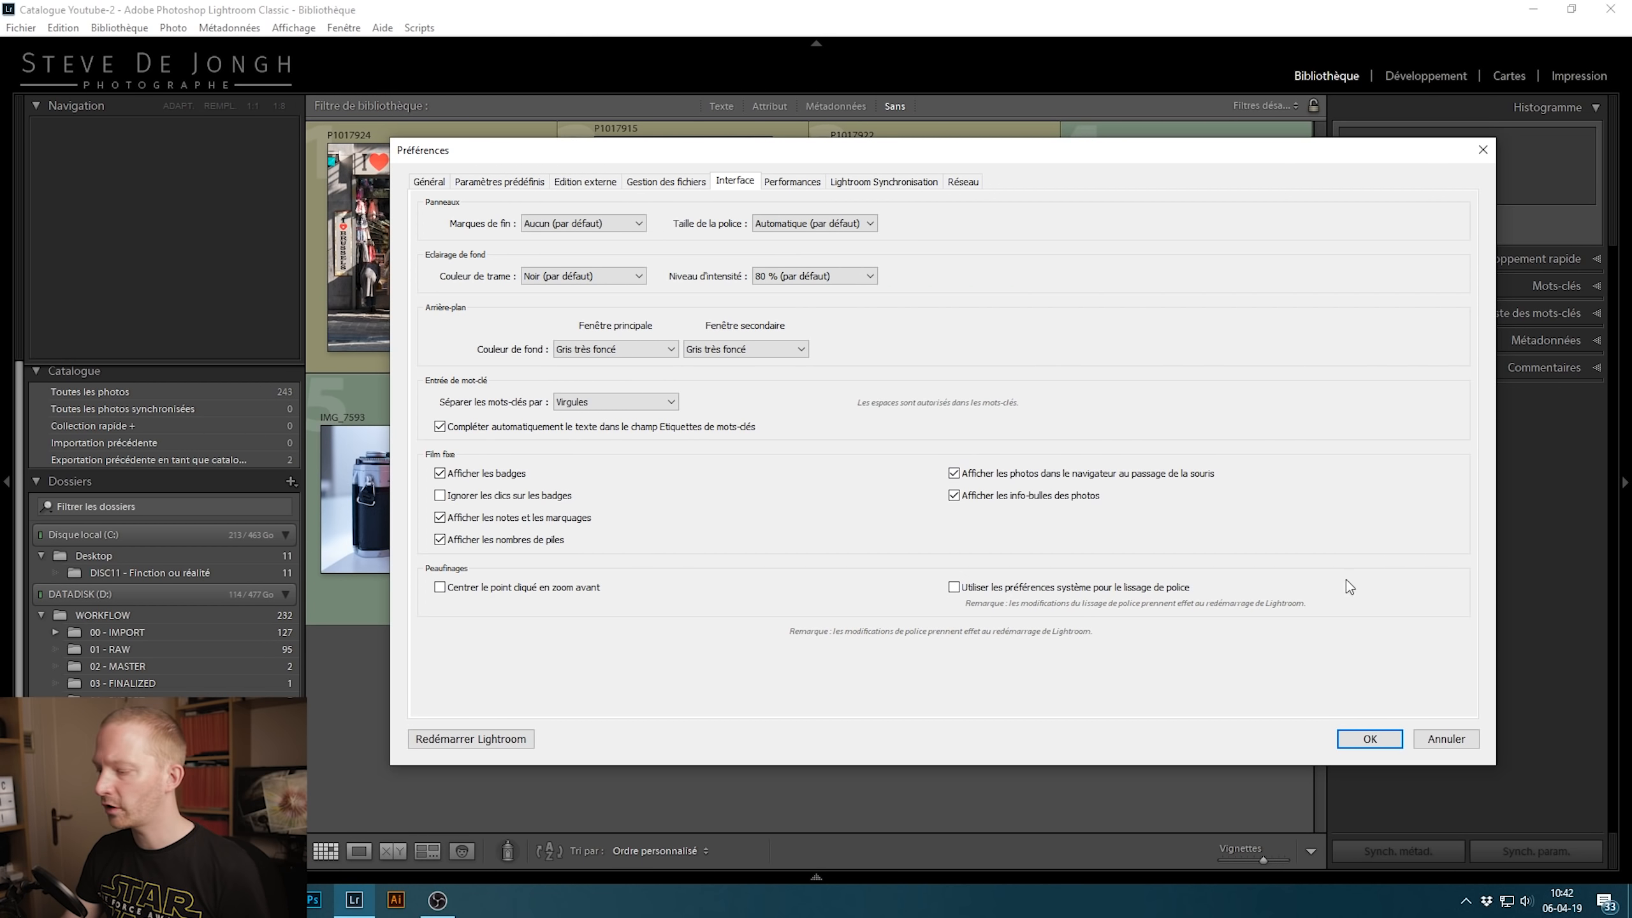
pyautogui.click(1356, 739)
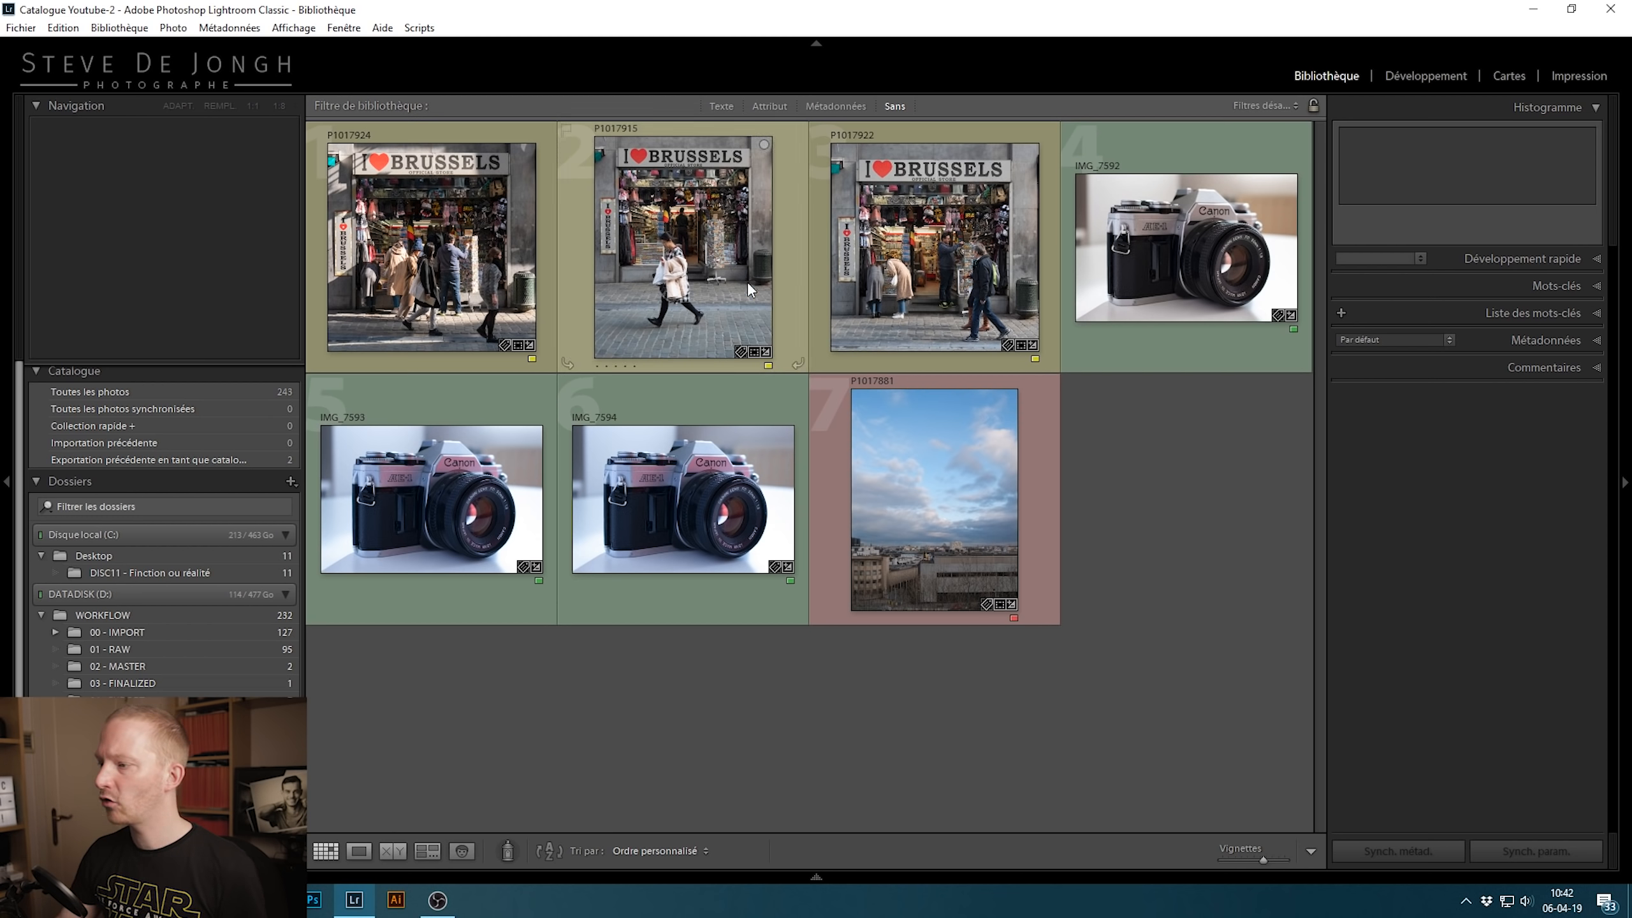
# Open photo P1017924 in the Développement module and uncheck Etalonnage in the customization of the Développement panel
pyautogui.click(334, 198)
pyautogui.click(1442, 74)
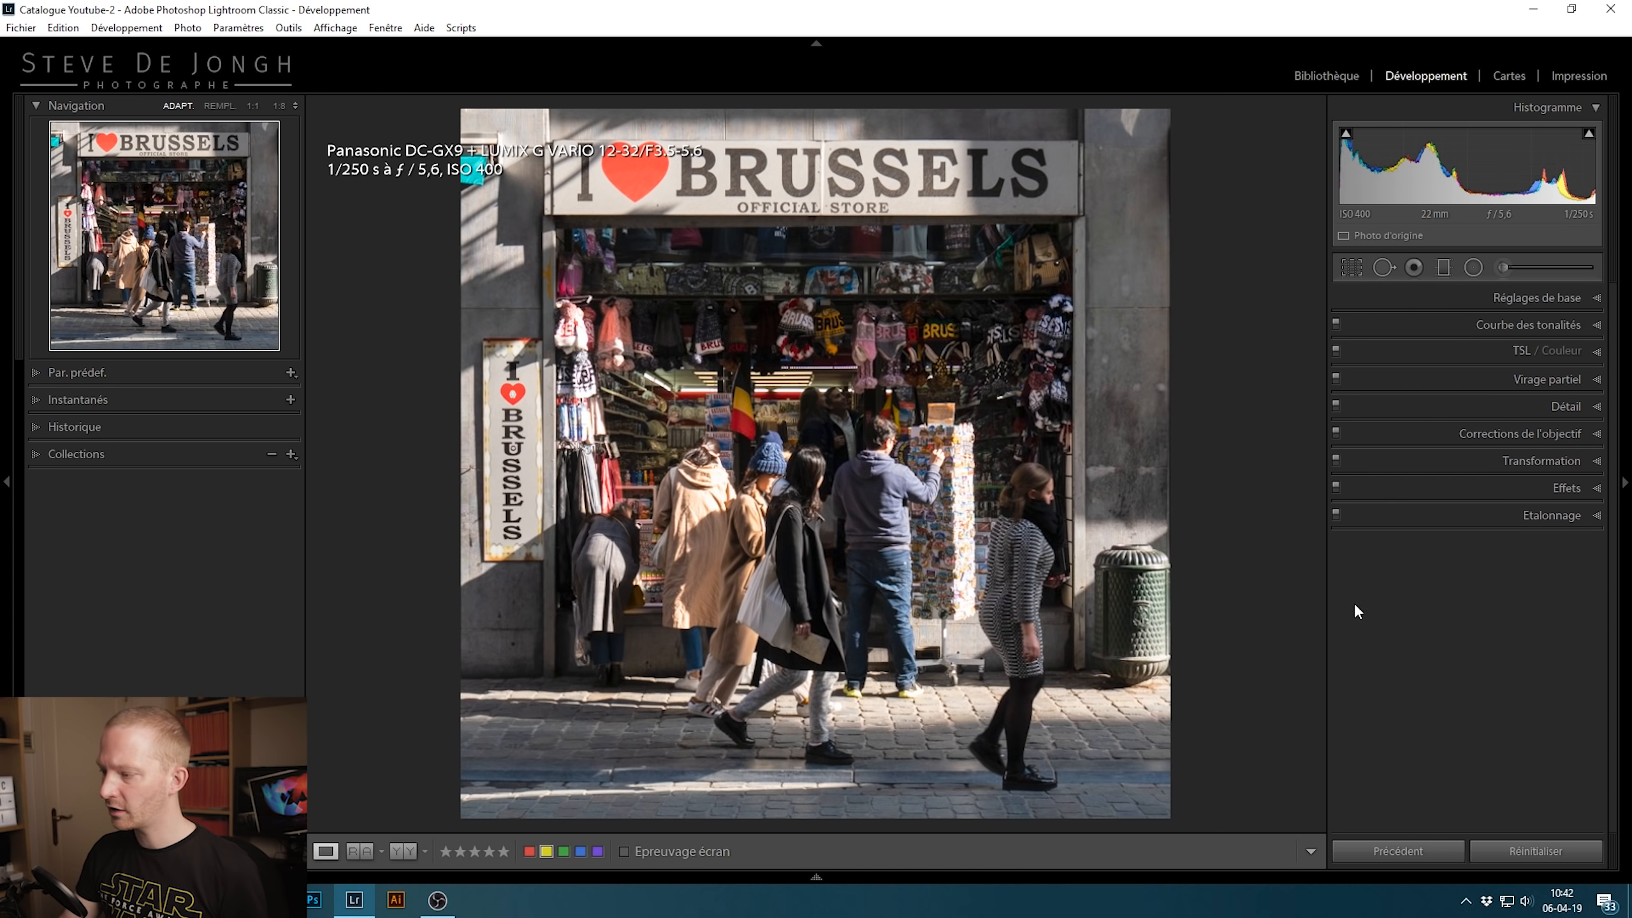
pyautogui.rightClick(1432, 586)
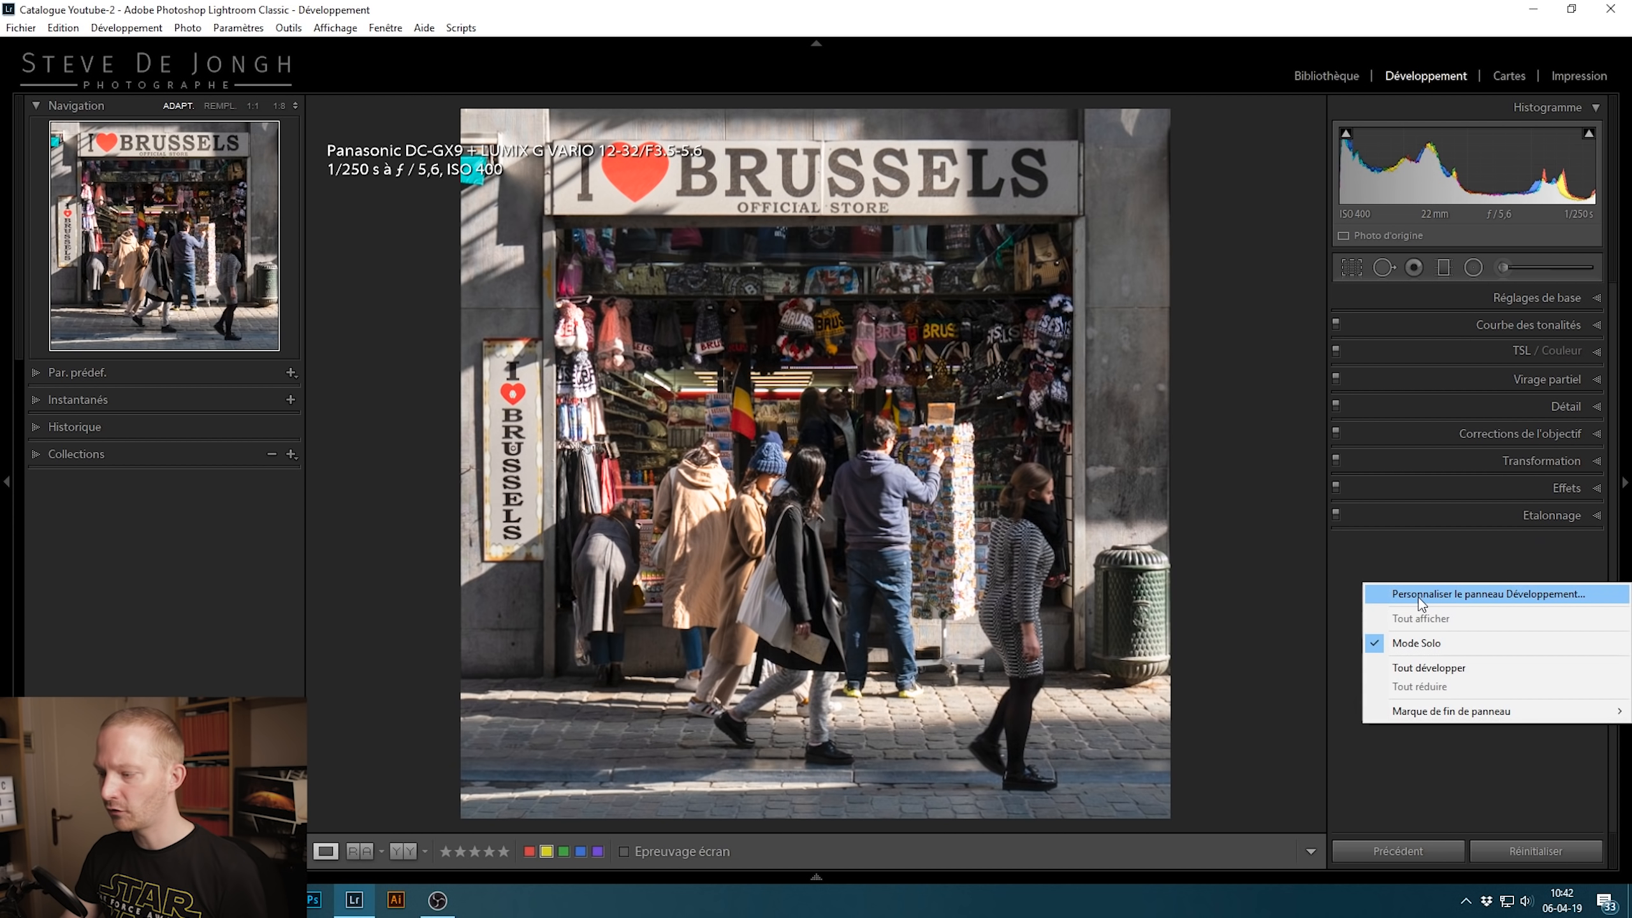
pyautogui.click(1421, 602)
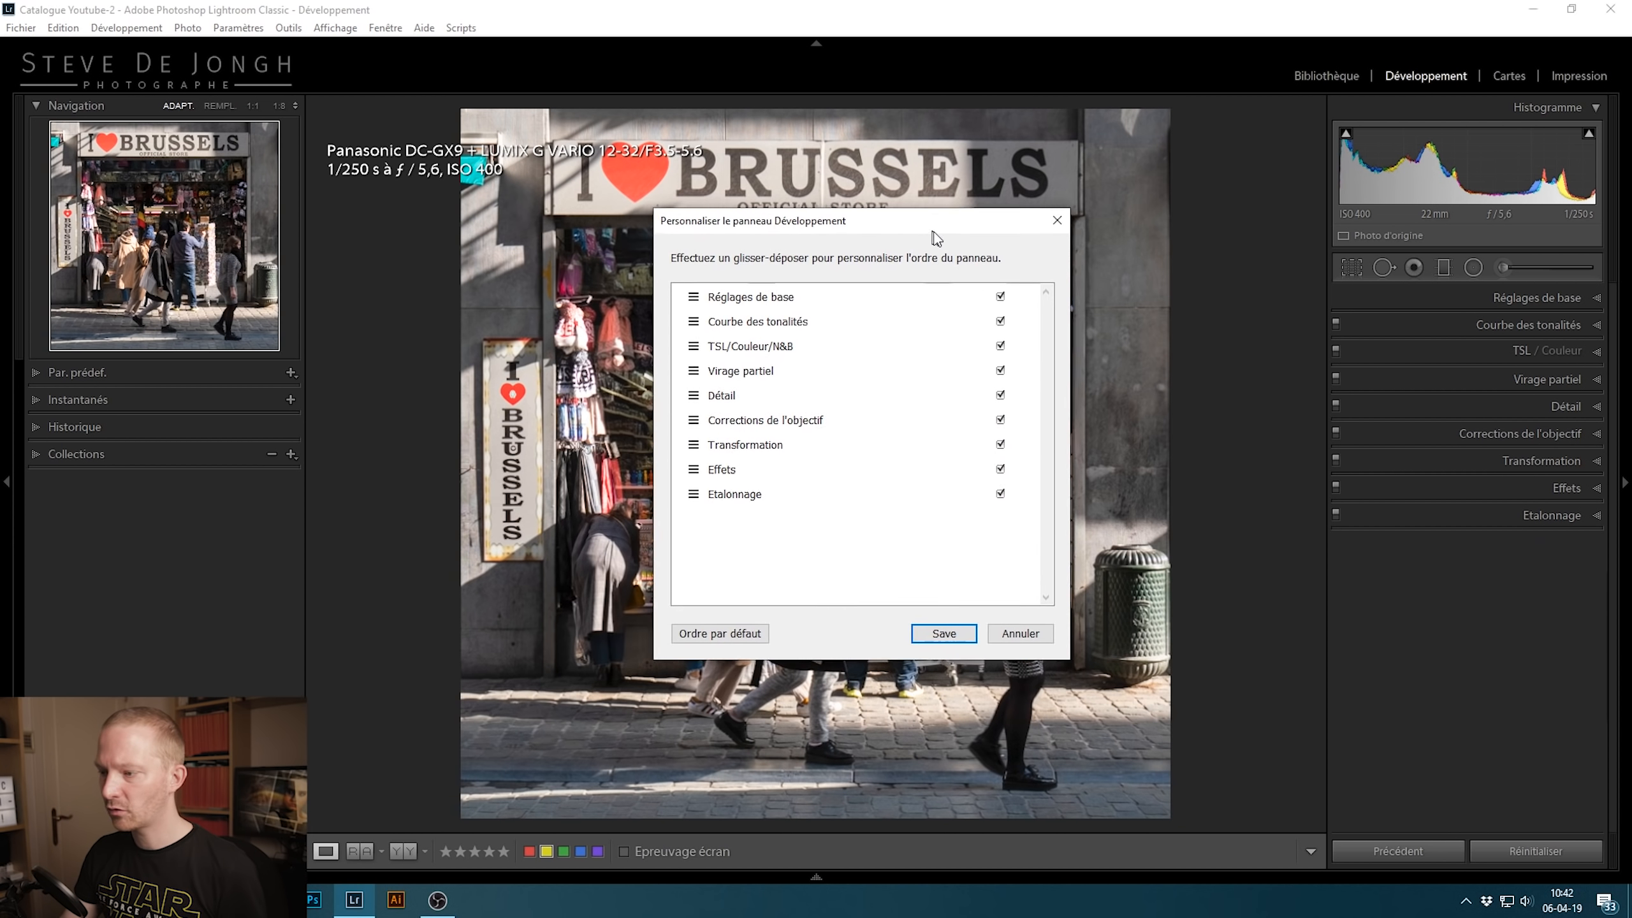
pyautogui.click(1022, 333)
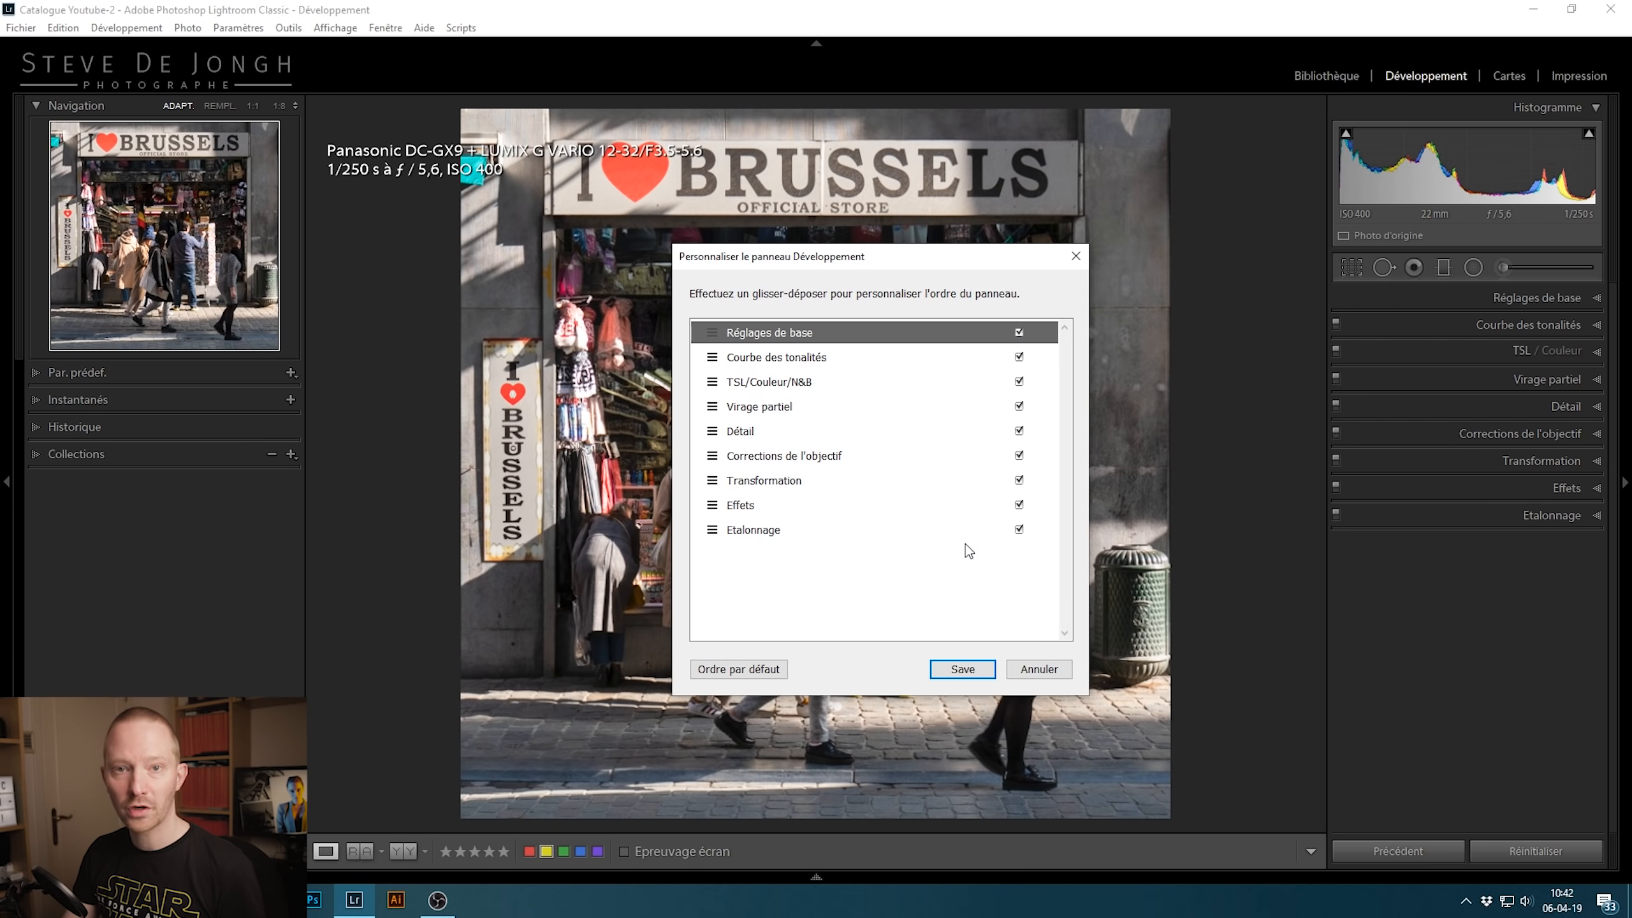
pyautogui.click(1021, 531)
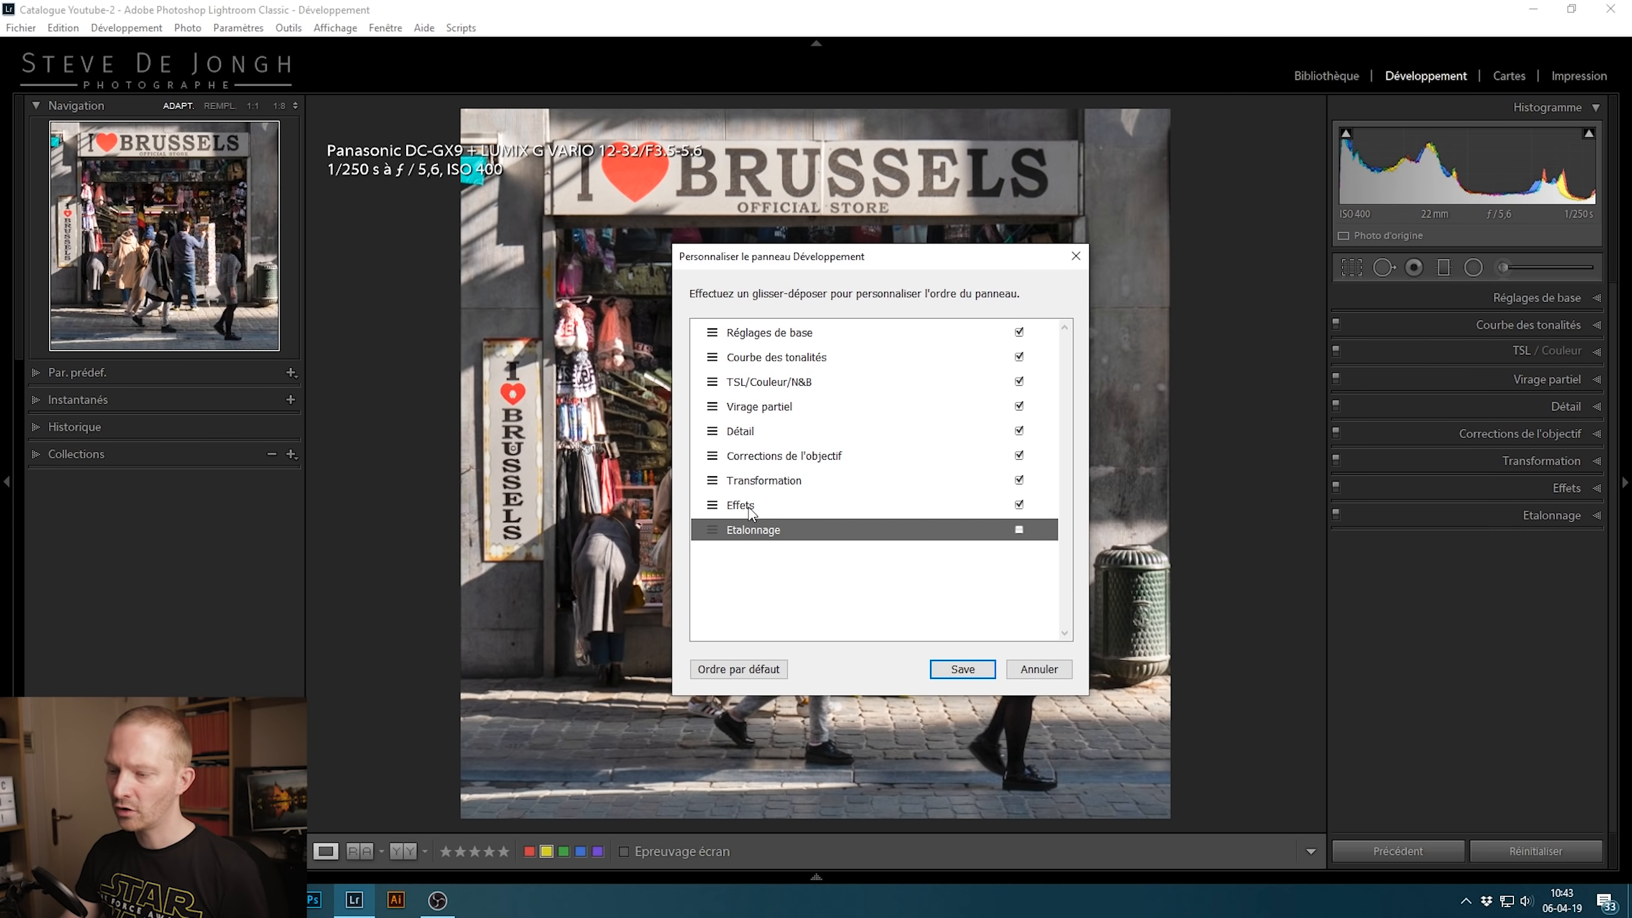
# Move Effets above Corrections de l'objectif, save the panel order, and relaunch Lightroom without backing up the catalogue
pyautogui.moveTo(715, 509); pyautogui.dragTo(720, 452)
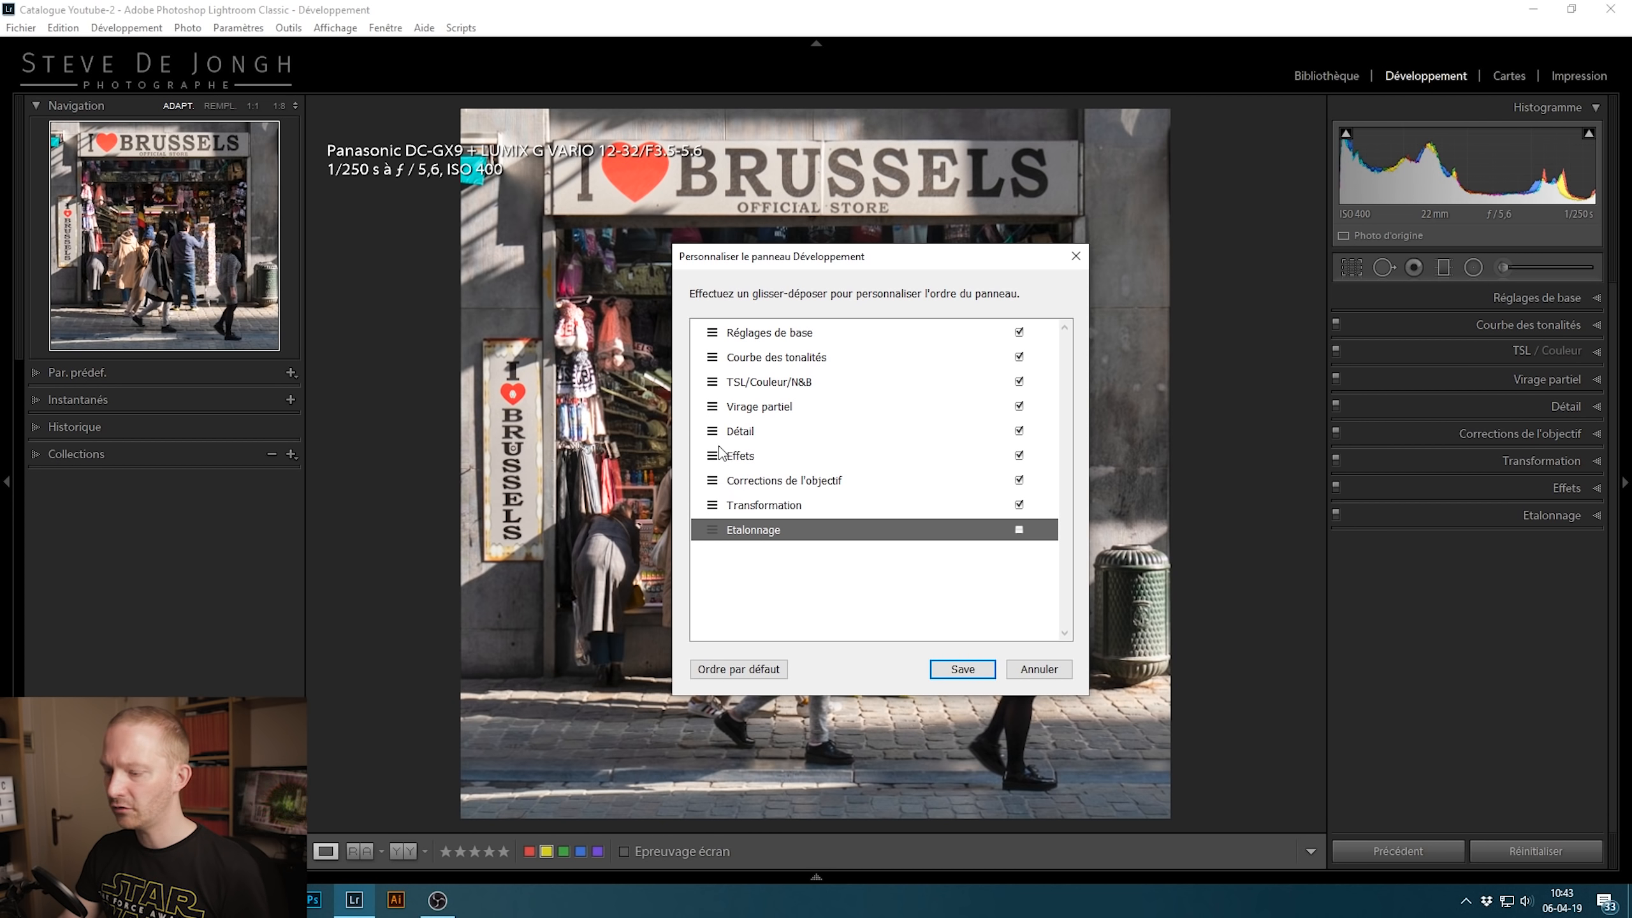
pyautogui.click(971, 673)
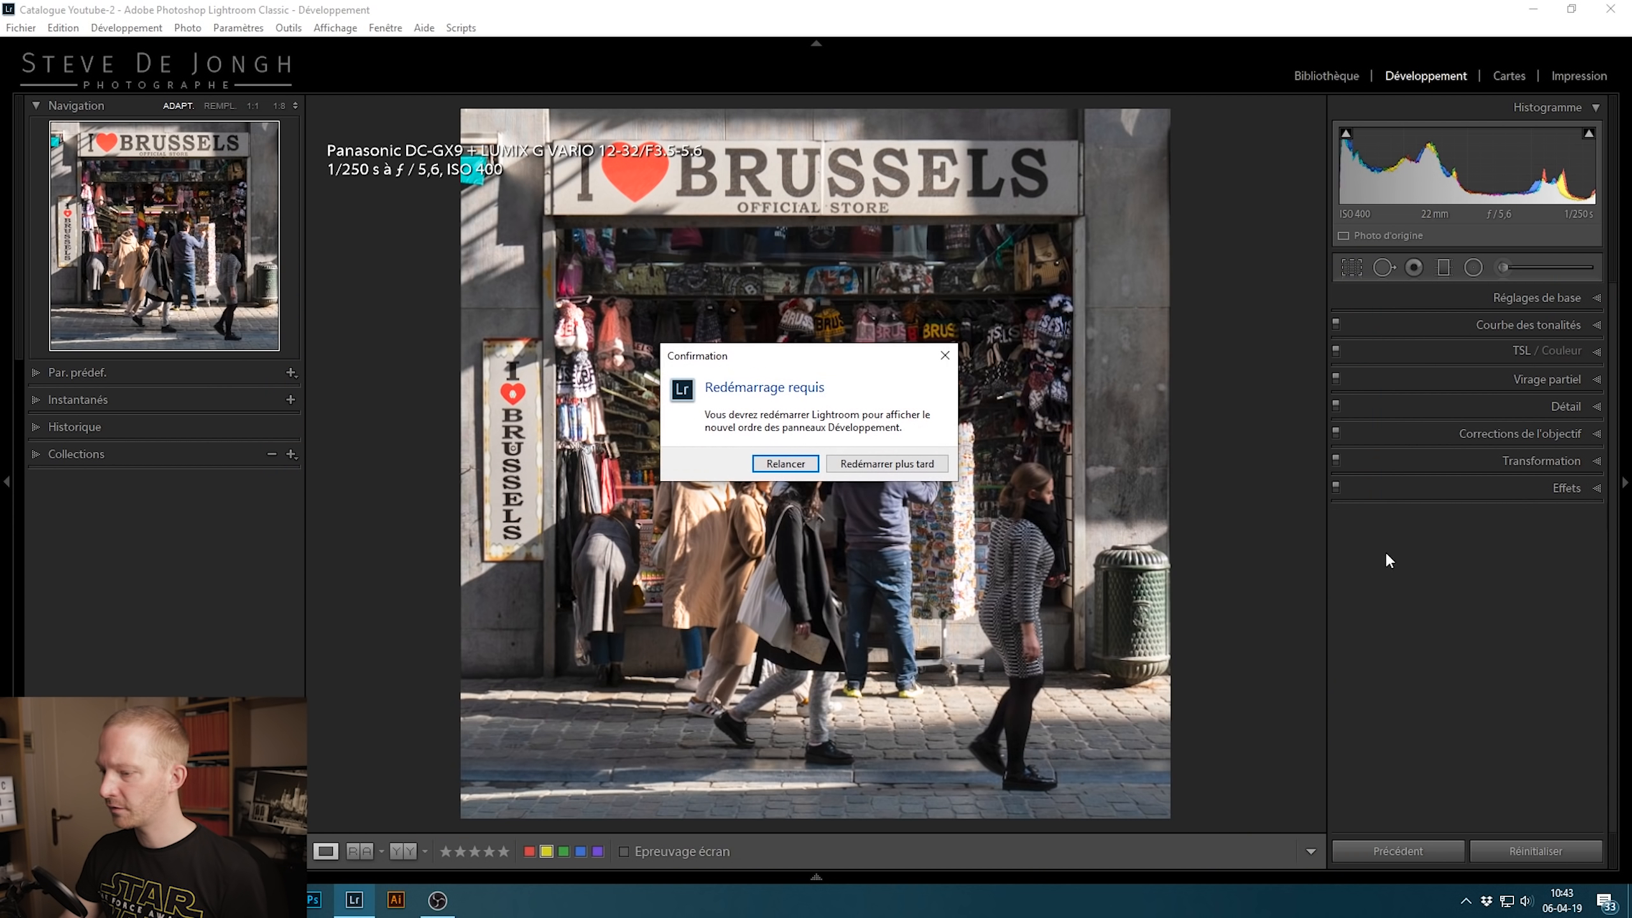
pyautogui.click(797, 463)
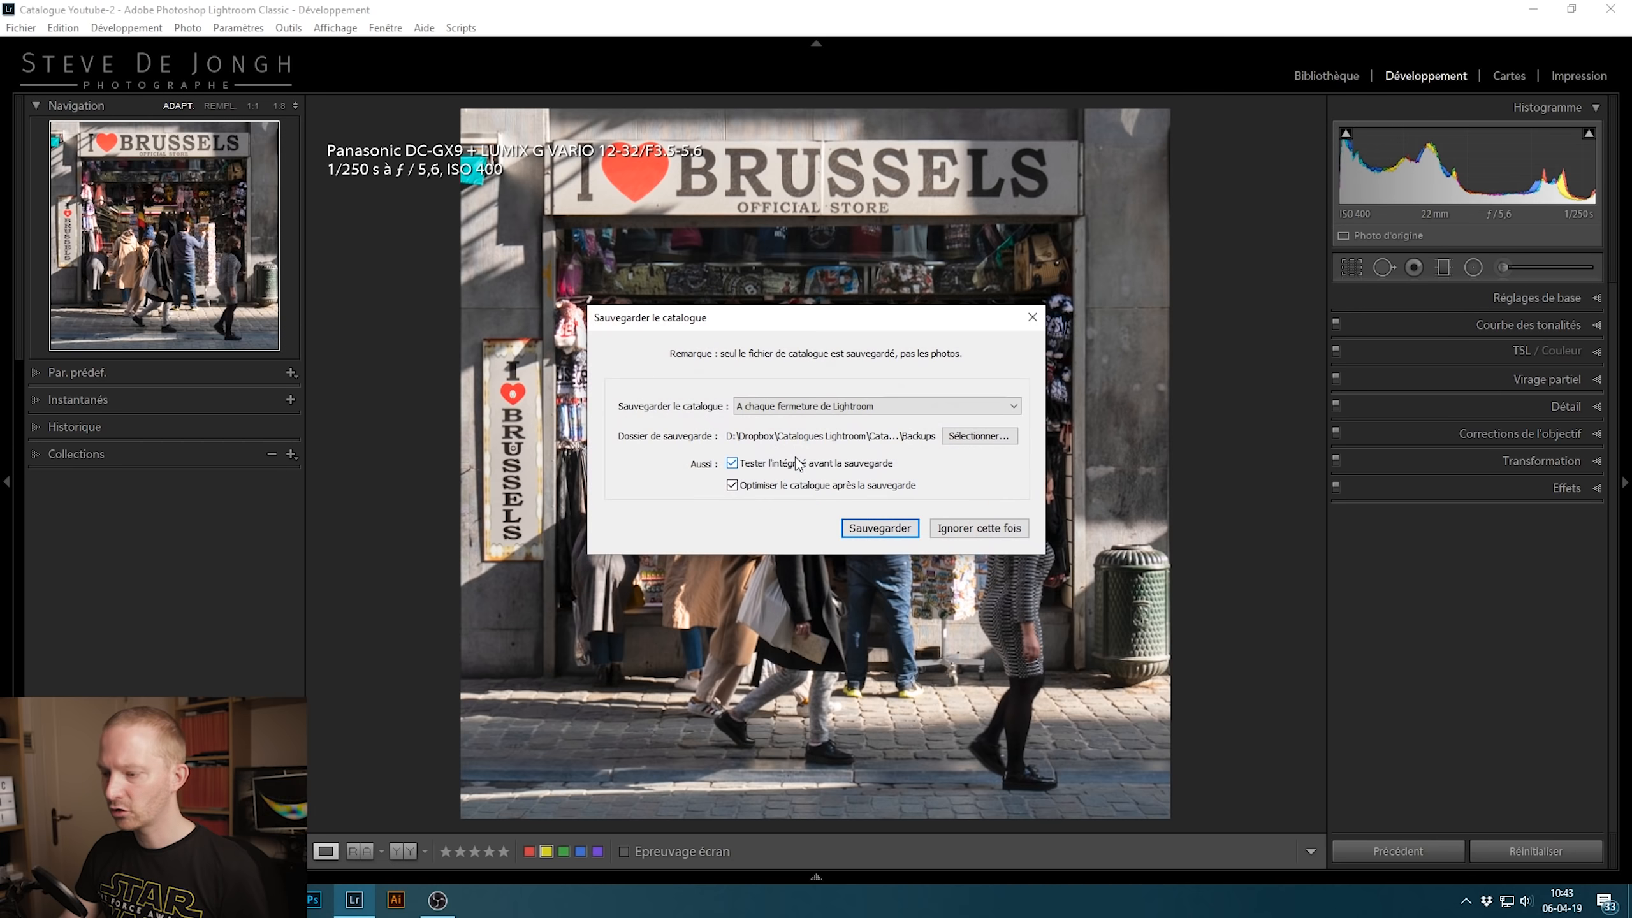
pyautogui.click(994, 528)
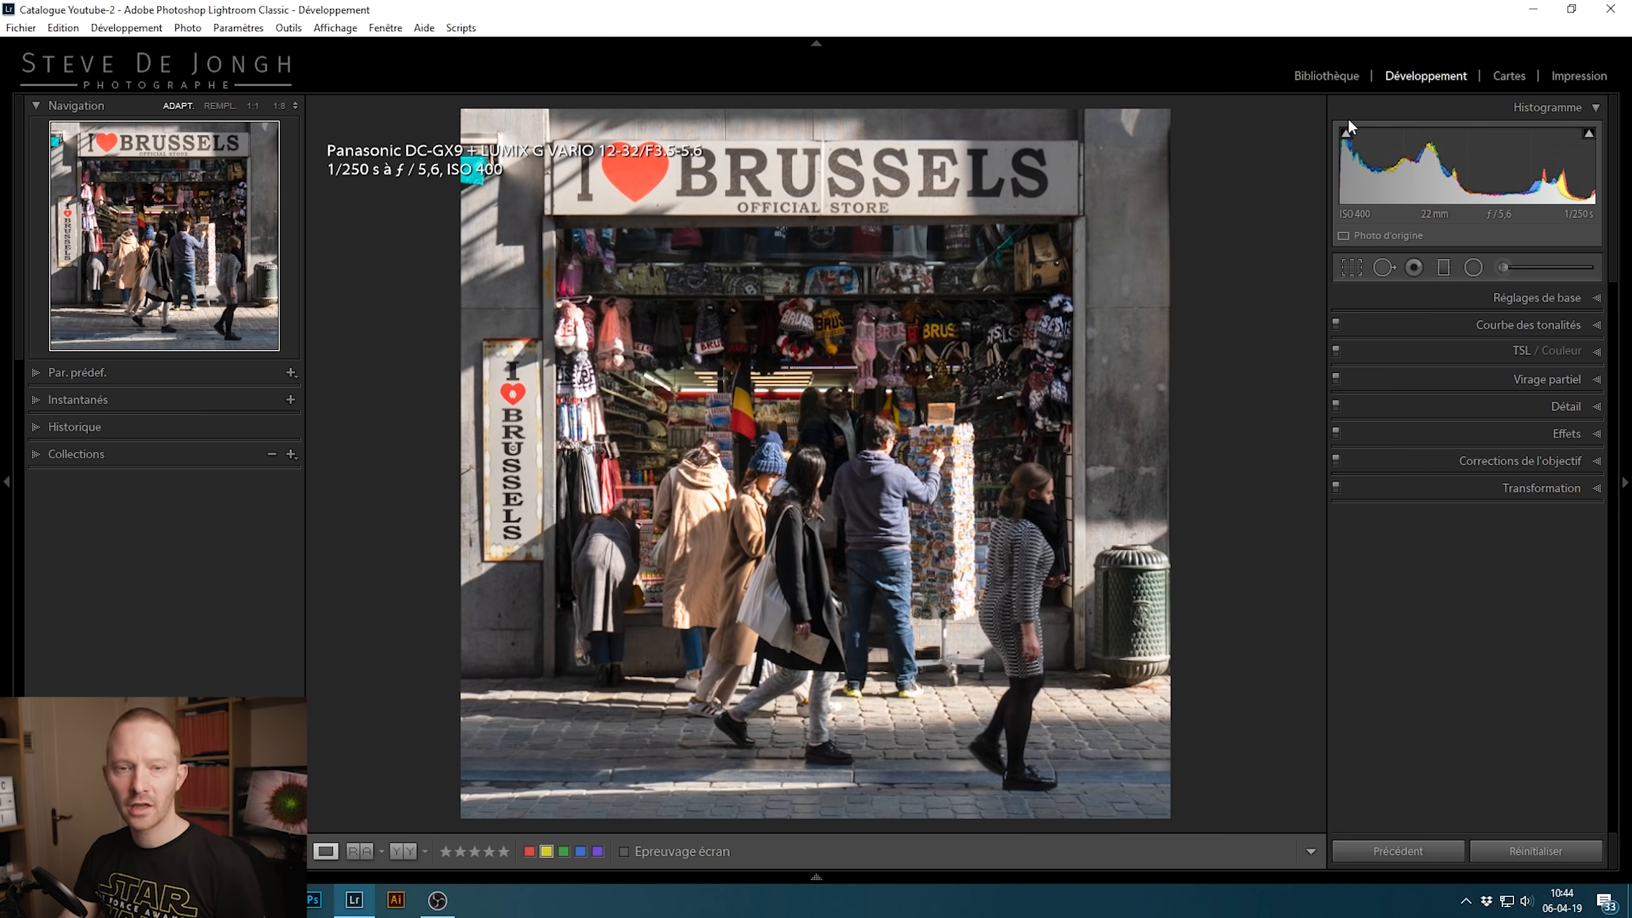
# Open photo IMG_7592 from the library in the Développement module and examine its Réglages de base
pyautogui.click(1324, 75)
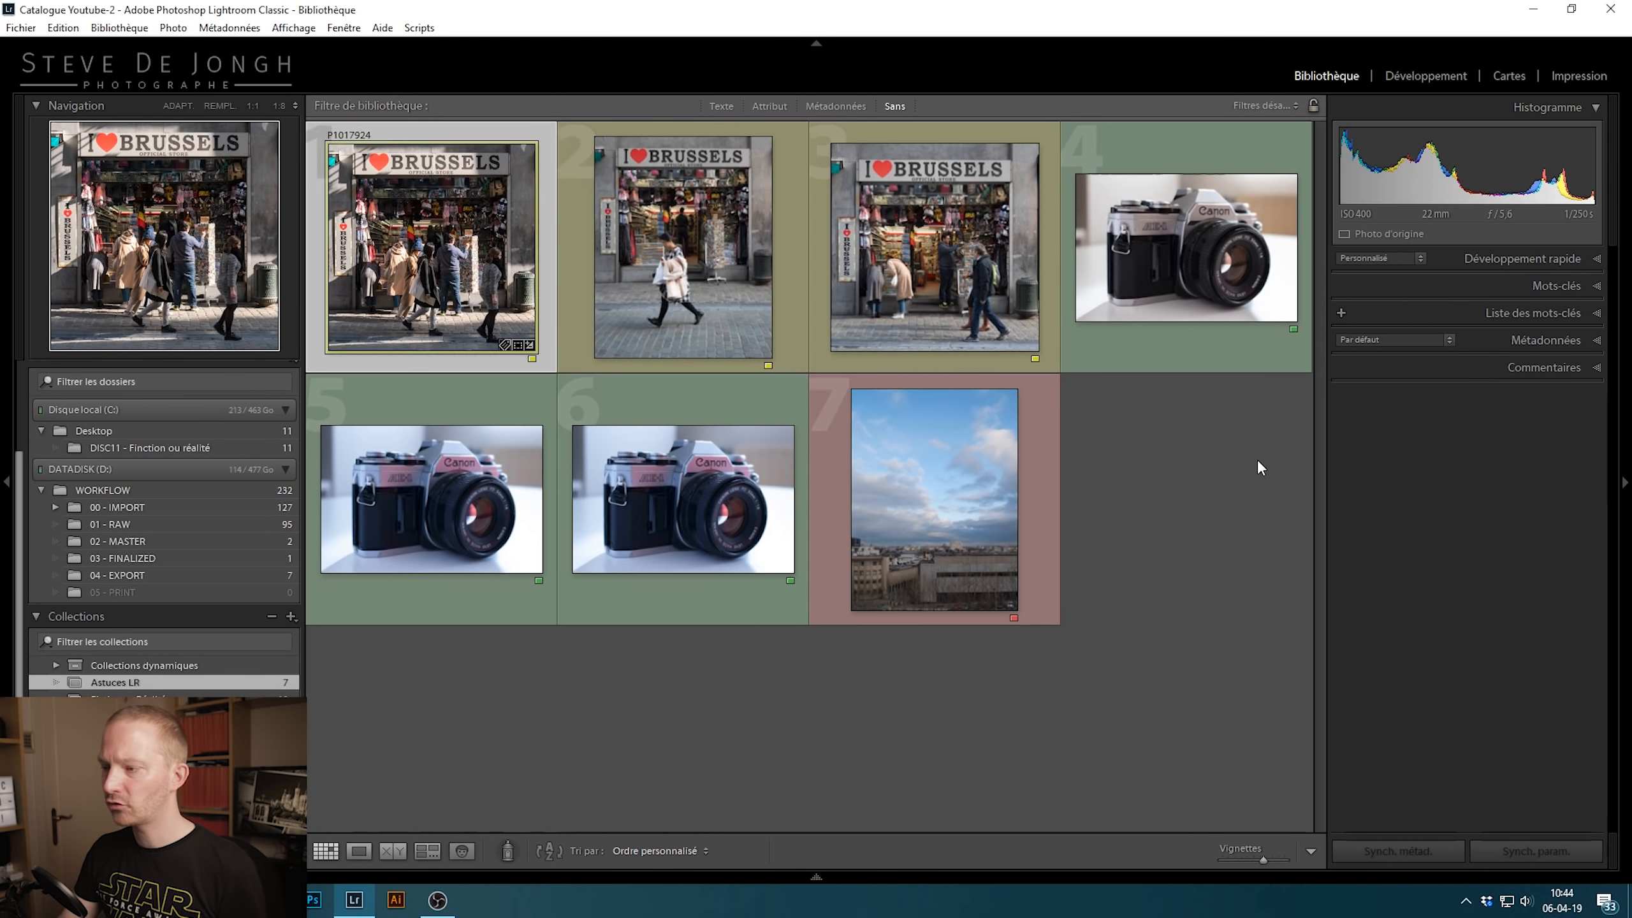
pyautogui.click(1258, 459)
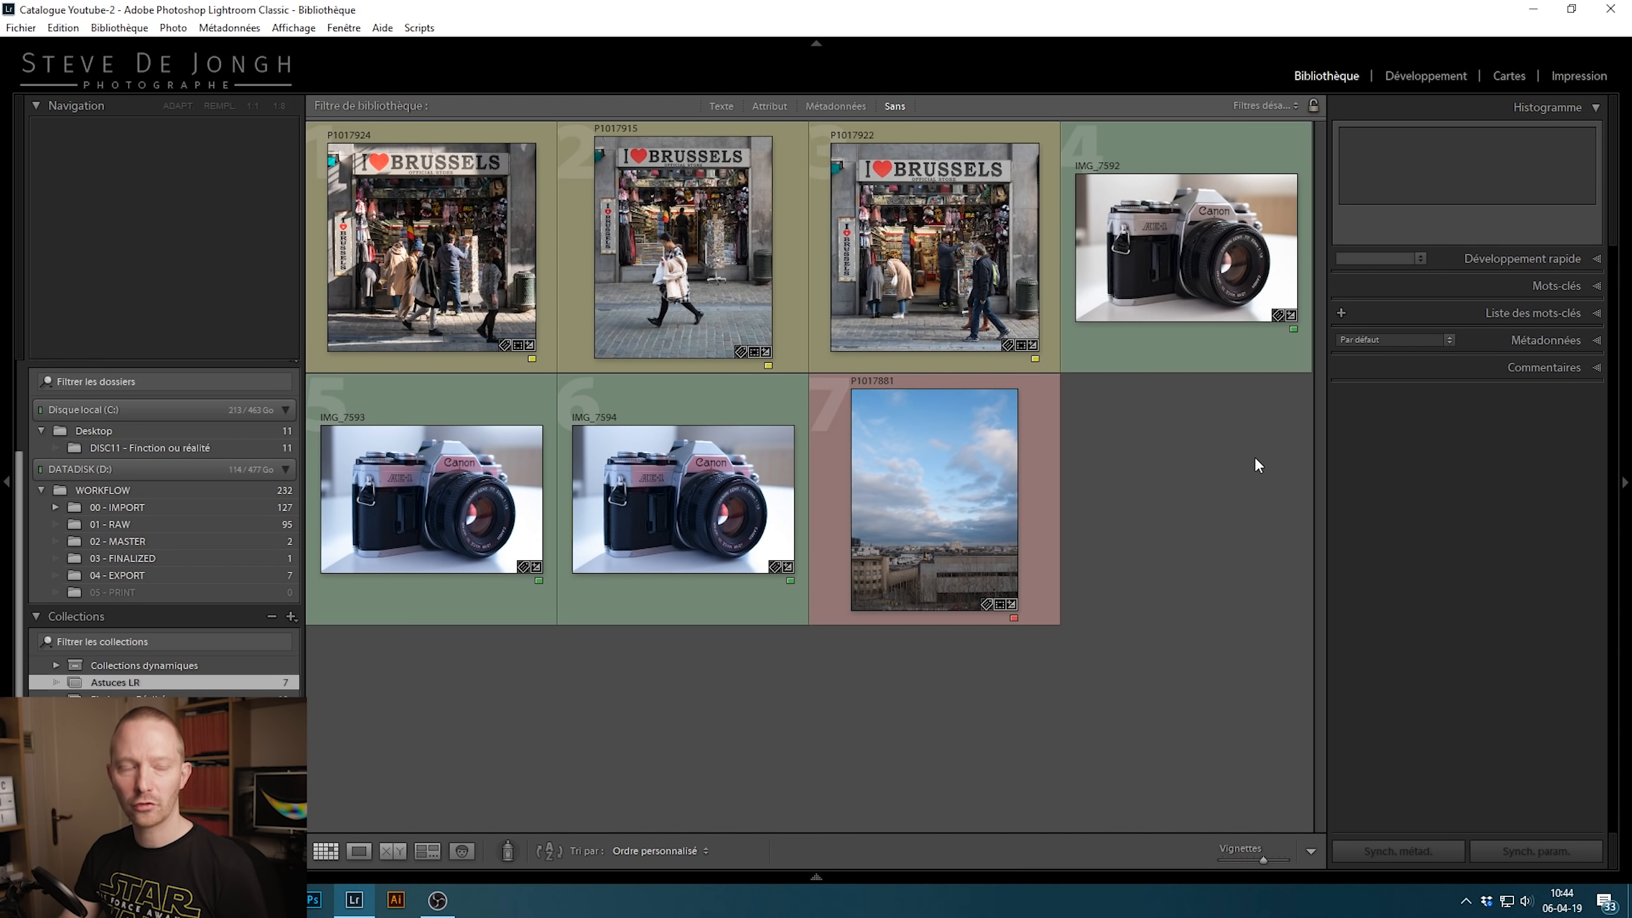
pyautogui.click(1150, 264)
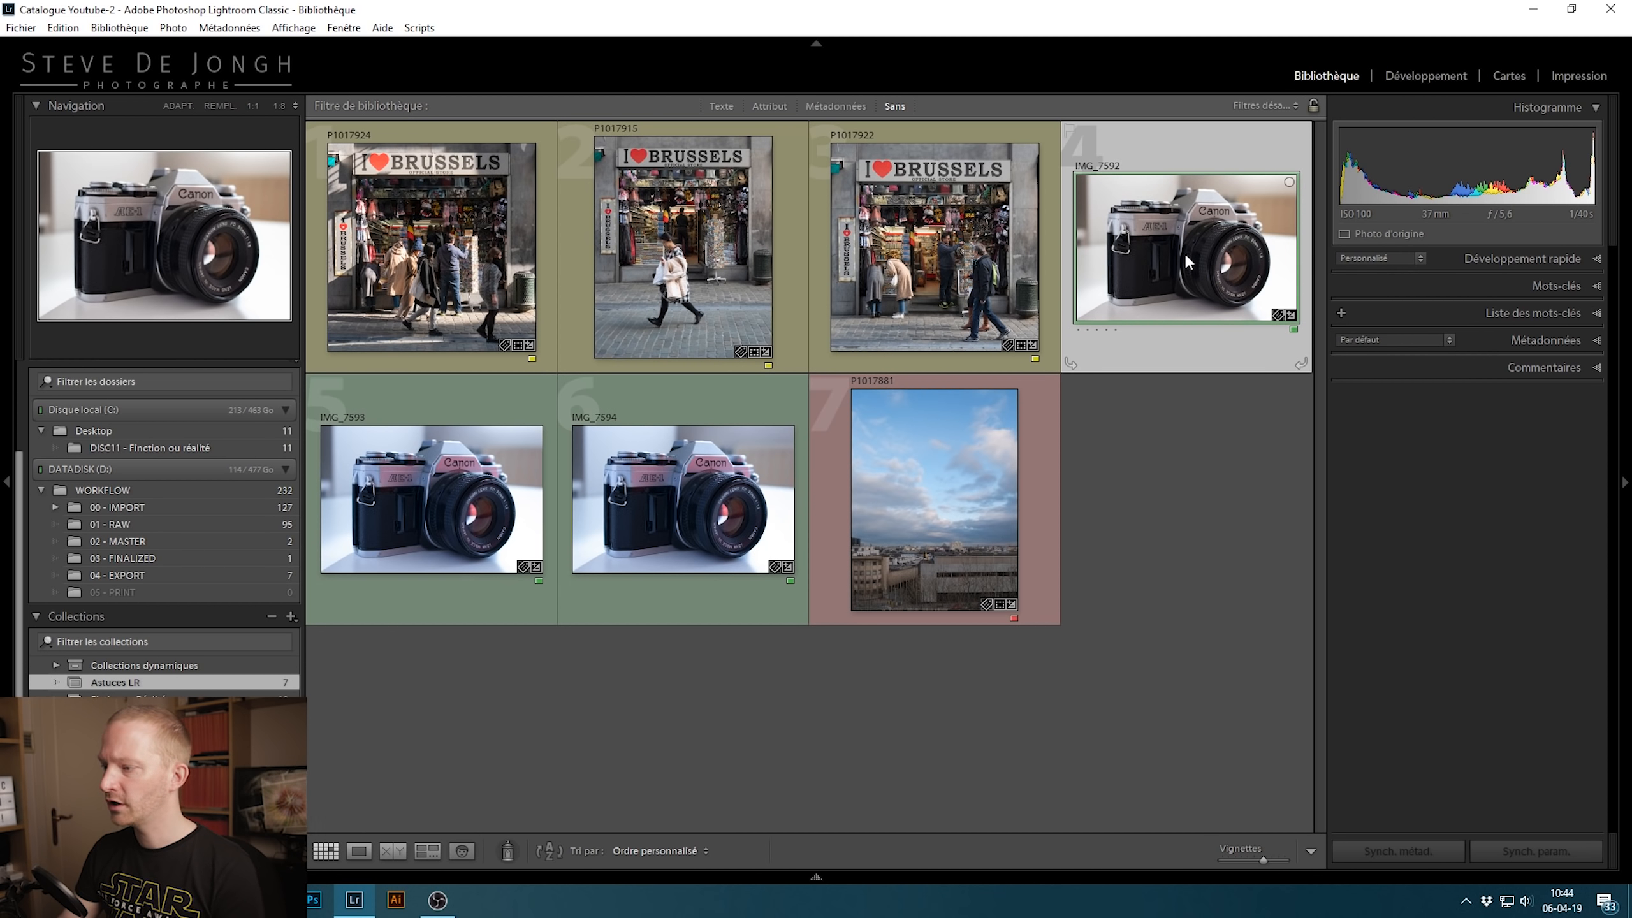
pyautogui.press('d')
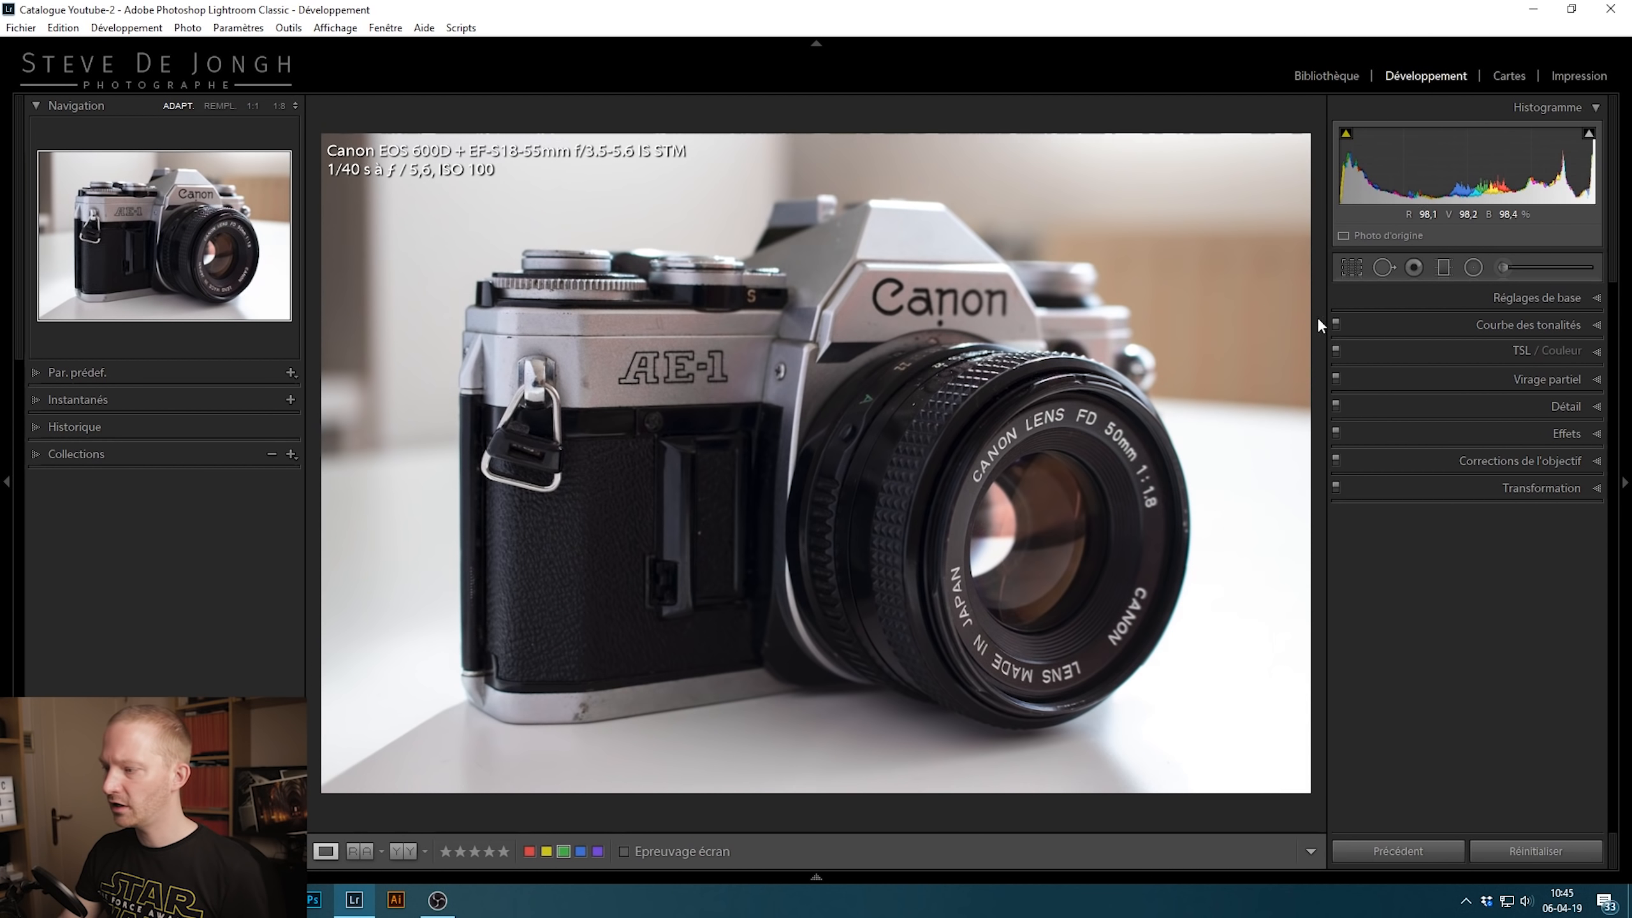
pyautogui.click(1523, 296)
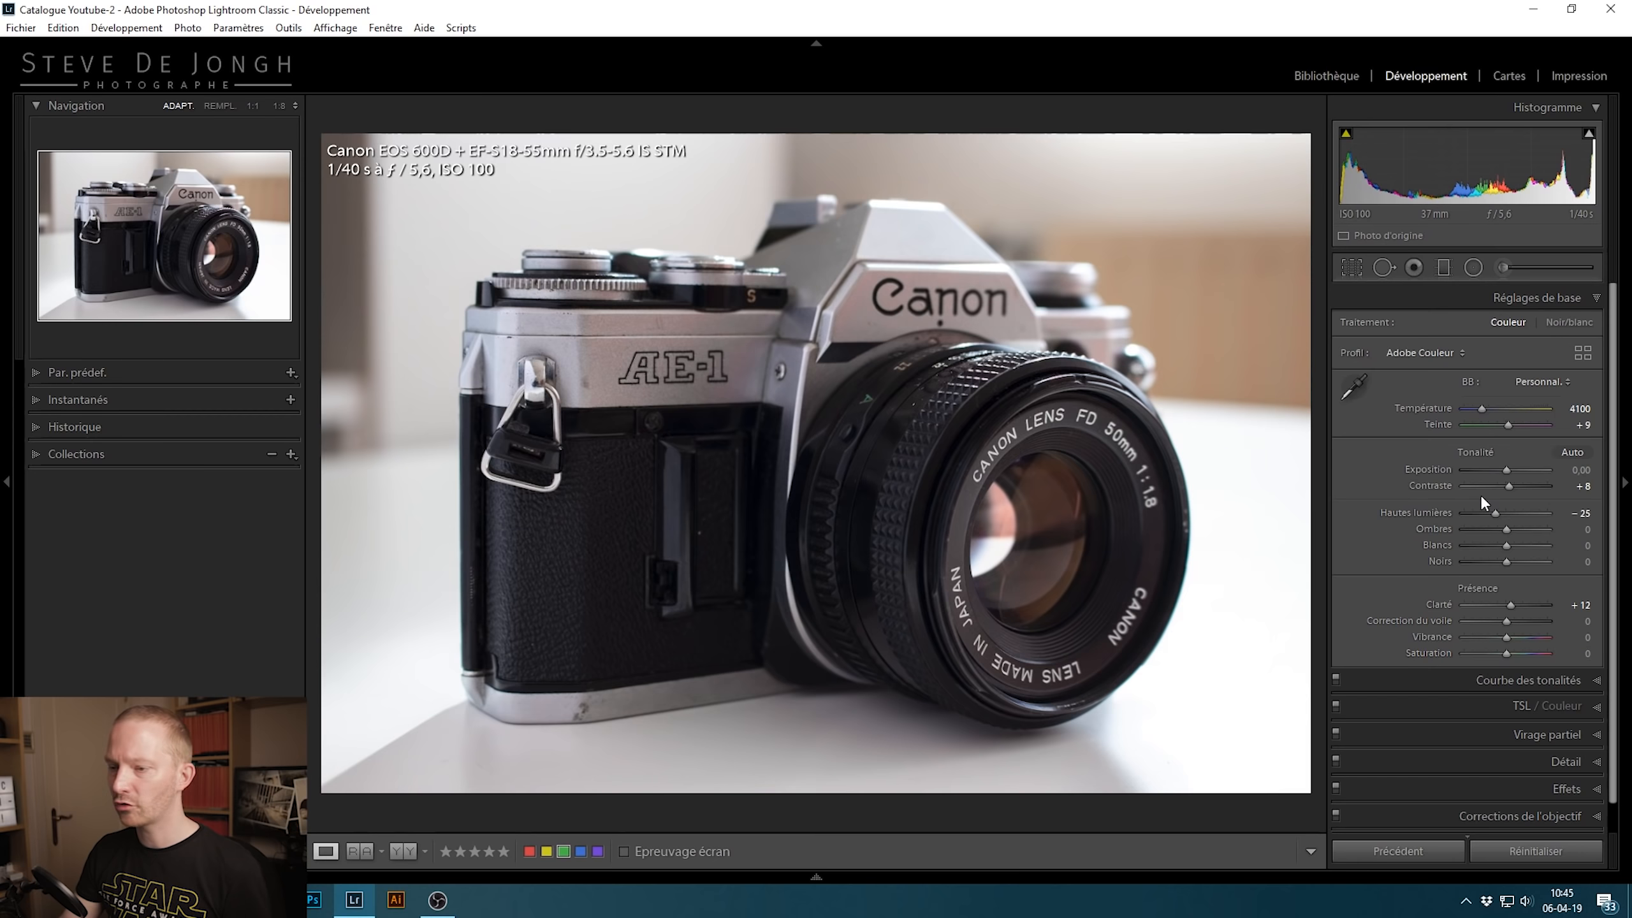
# Return to the library grid and view the copy and paste commands for the develop settings of IMG_7592
pyautogui.click(1321, 76)
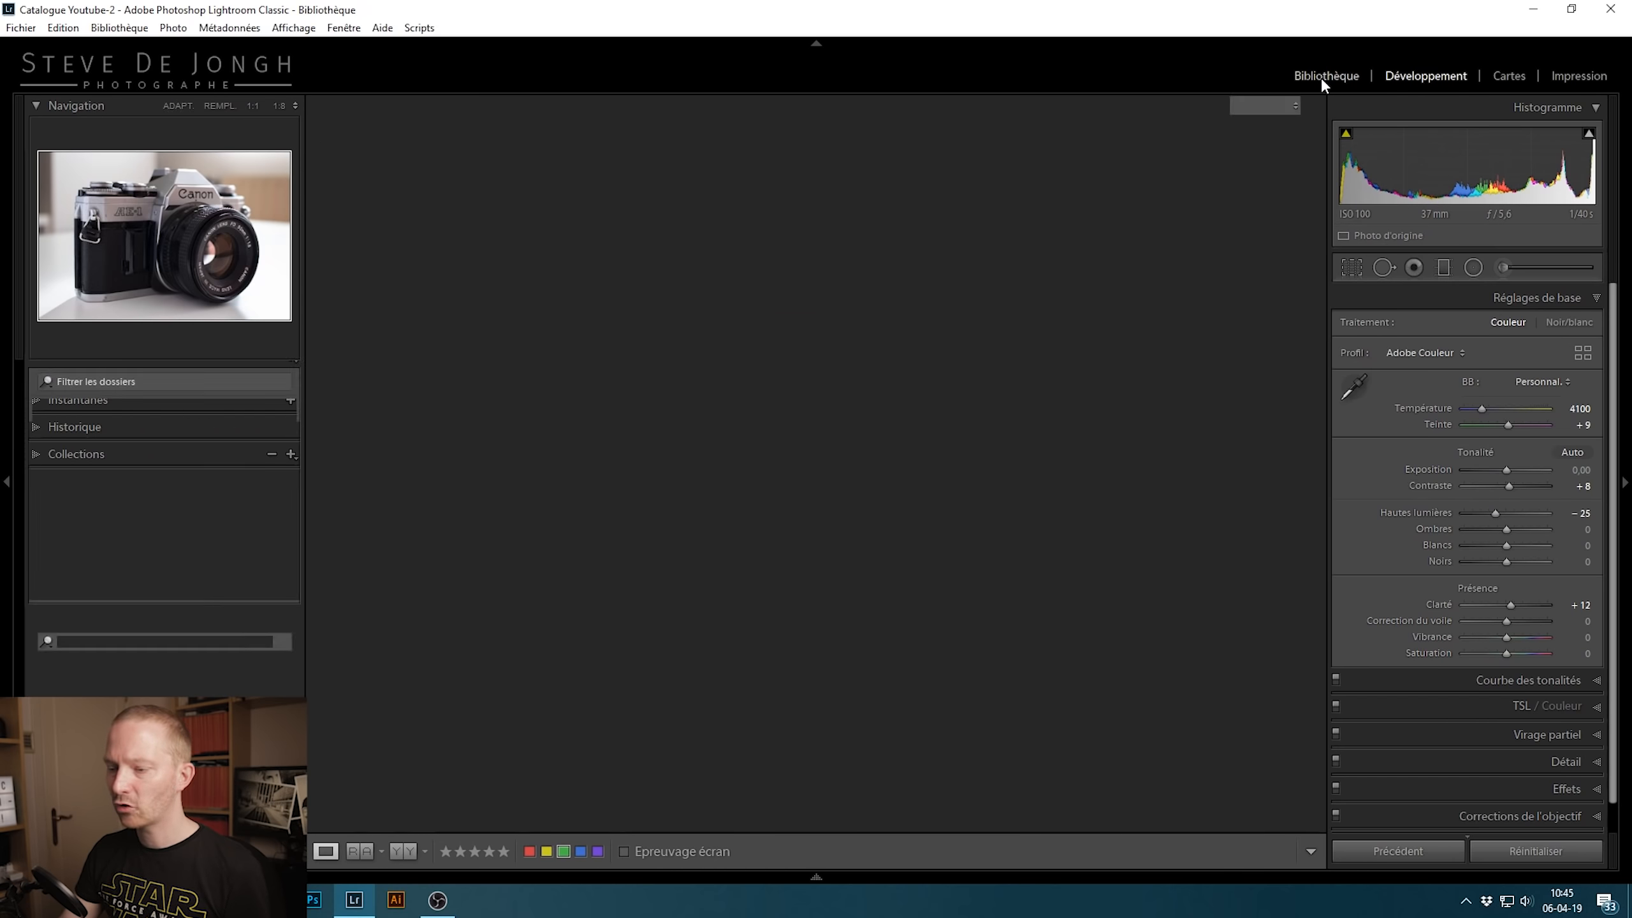
pyautogui.click(1253, 487)
pyautogui.click(1184, 227)
pyautogui.click(492, 493)
pyautogui.click(654, 497)
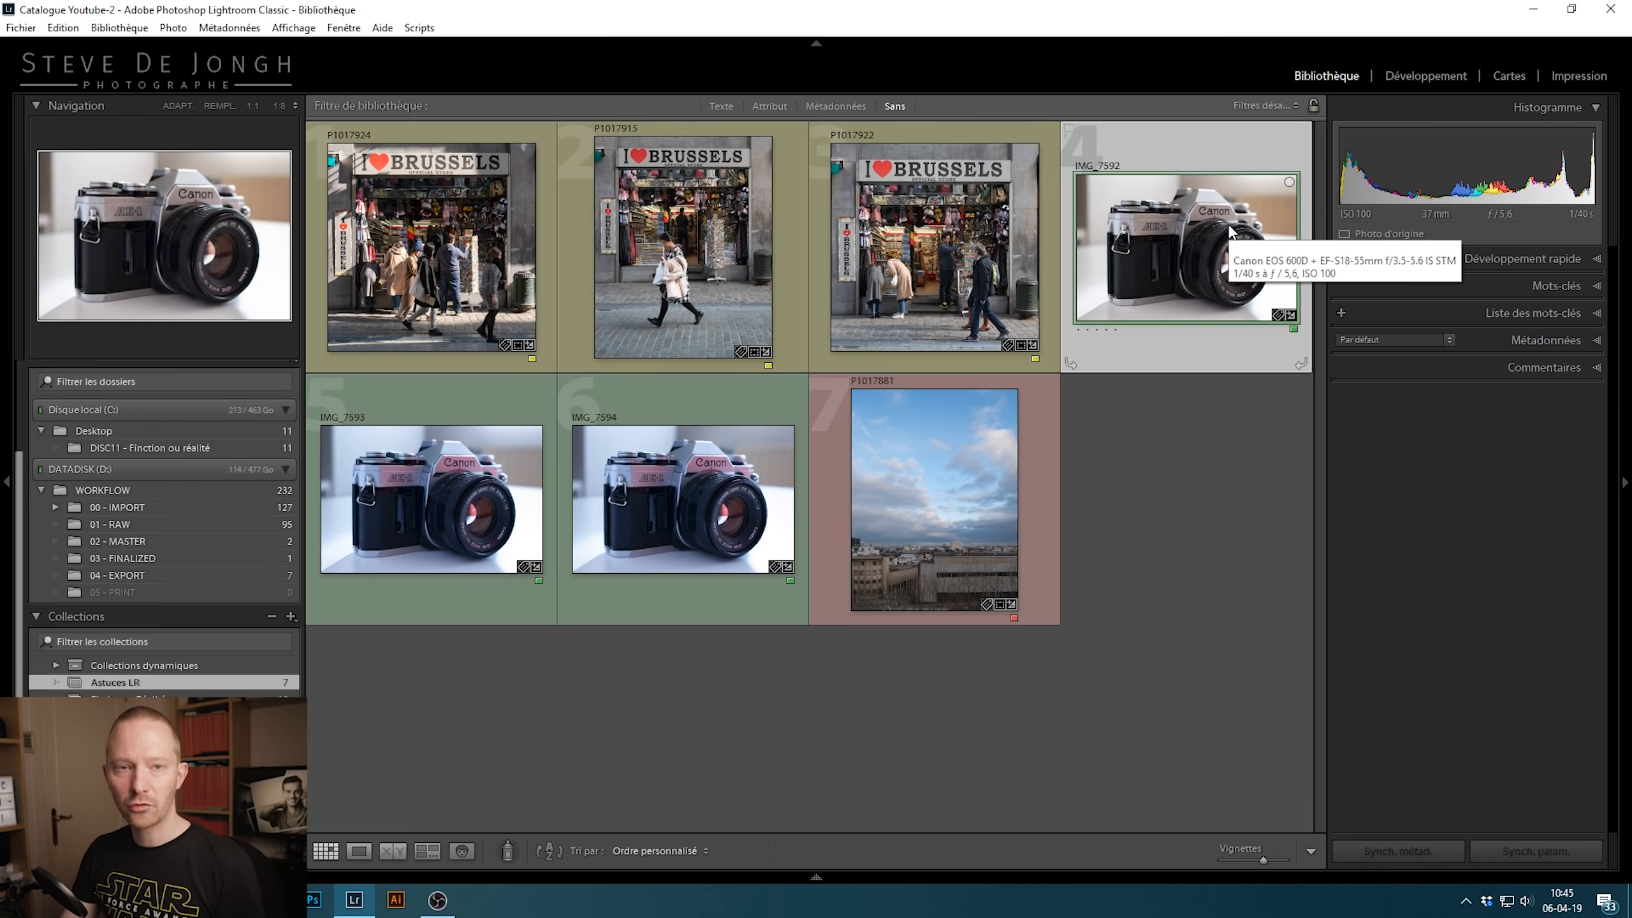
pyautogui.rightClick(1135, 225)
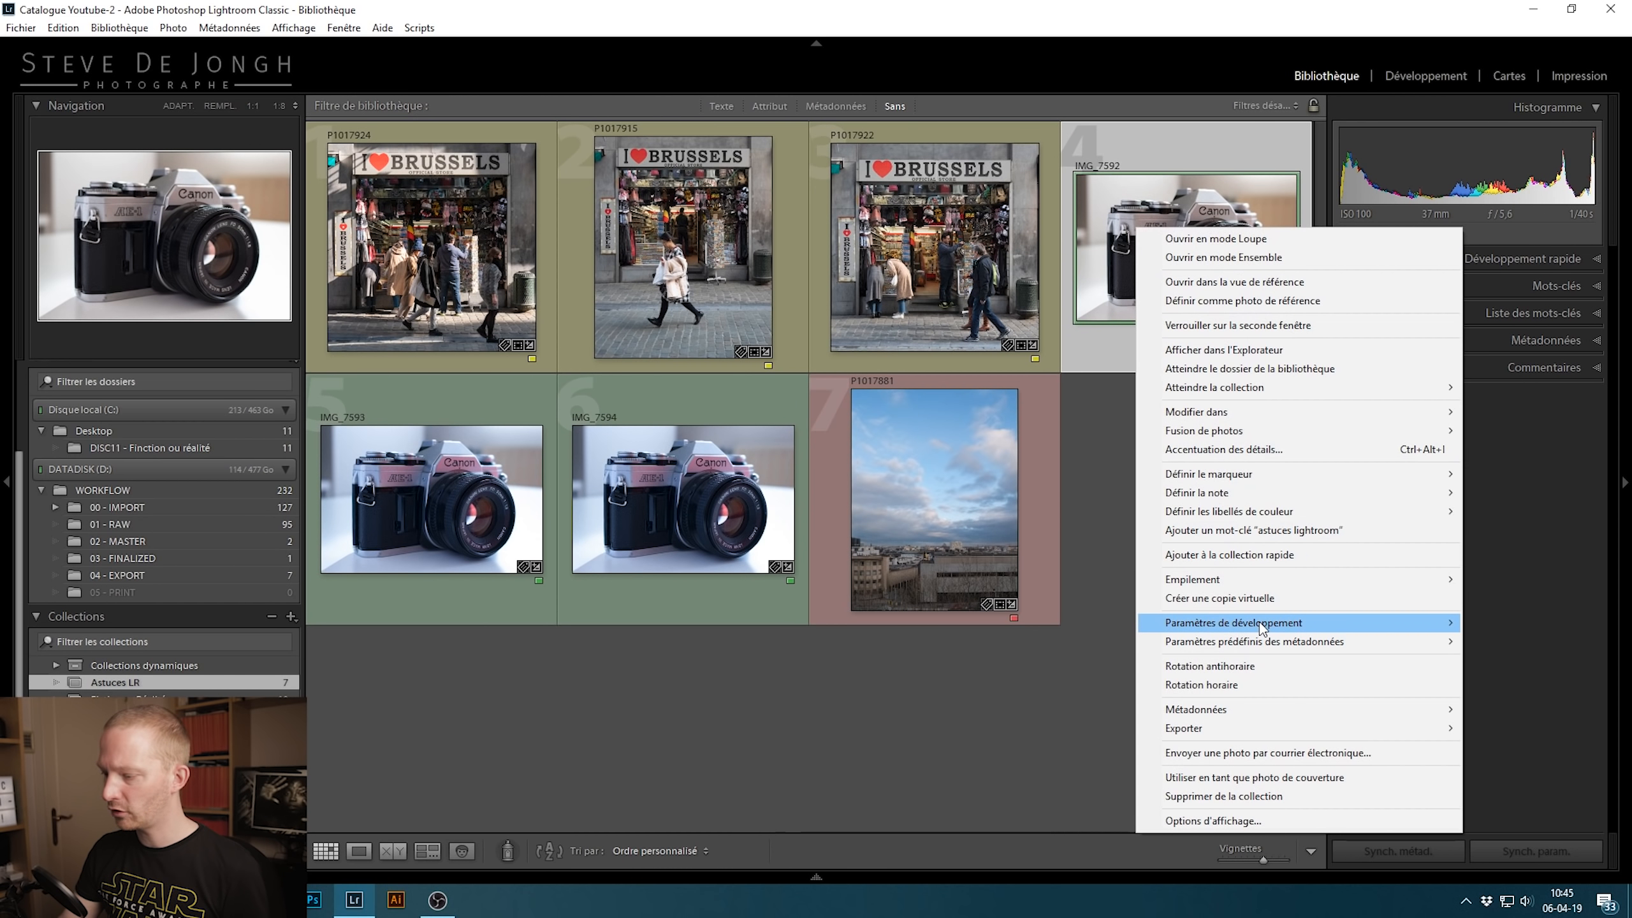
pyautogui.moveTo(1242, 621)
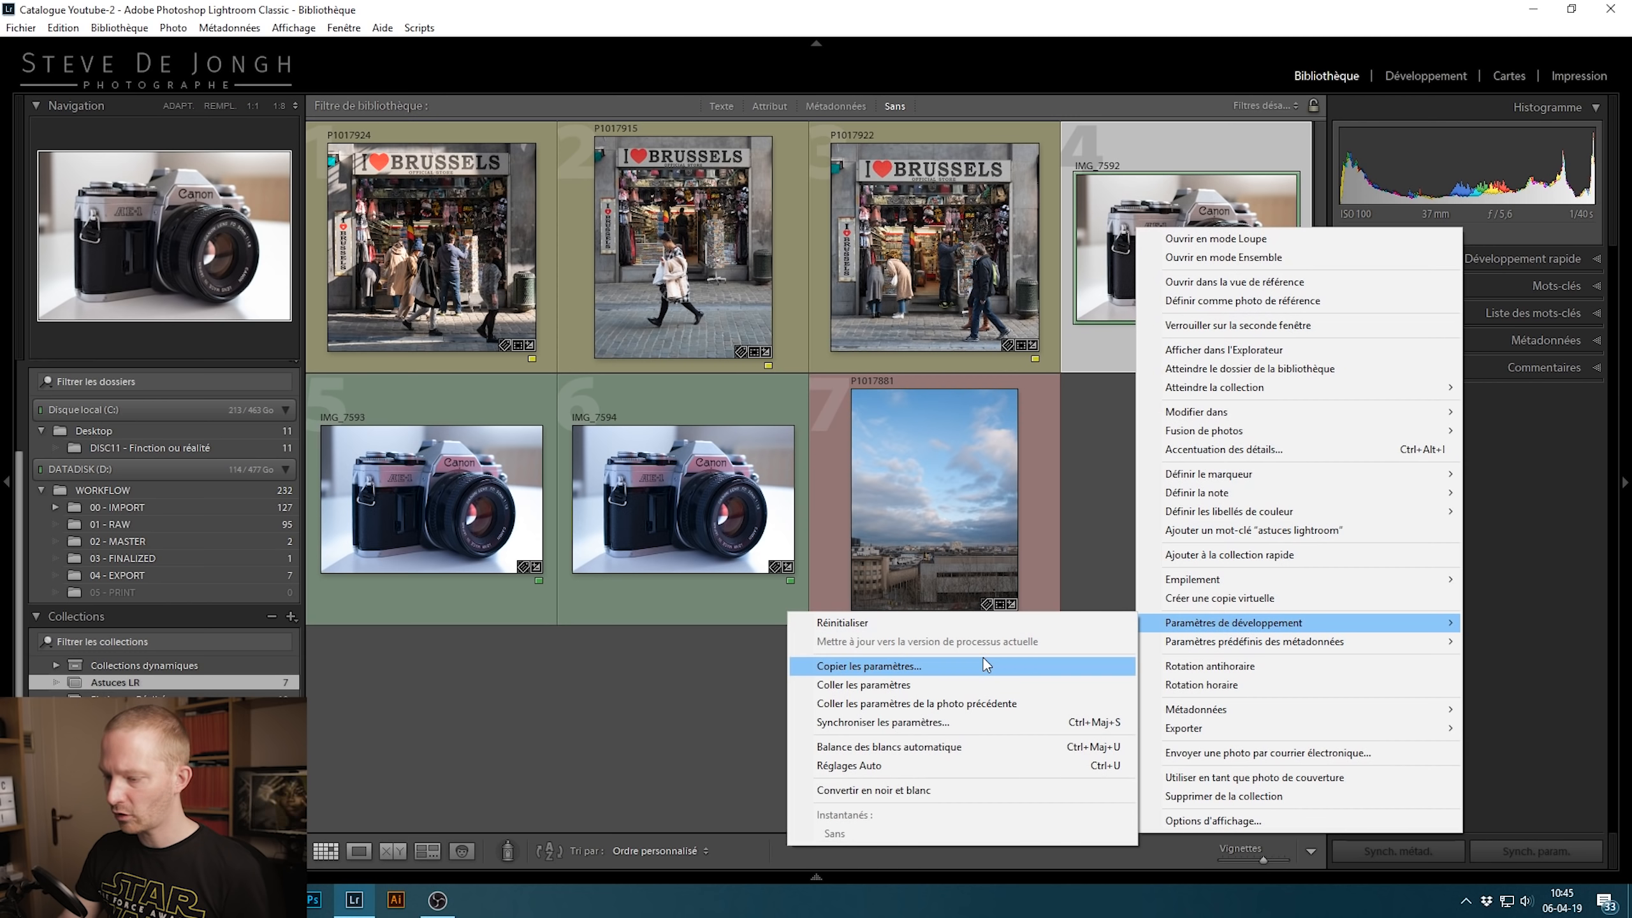
pyautogui.click(659, 649)
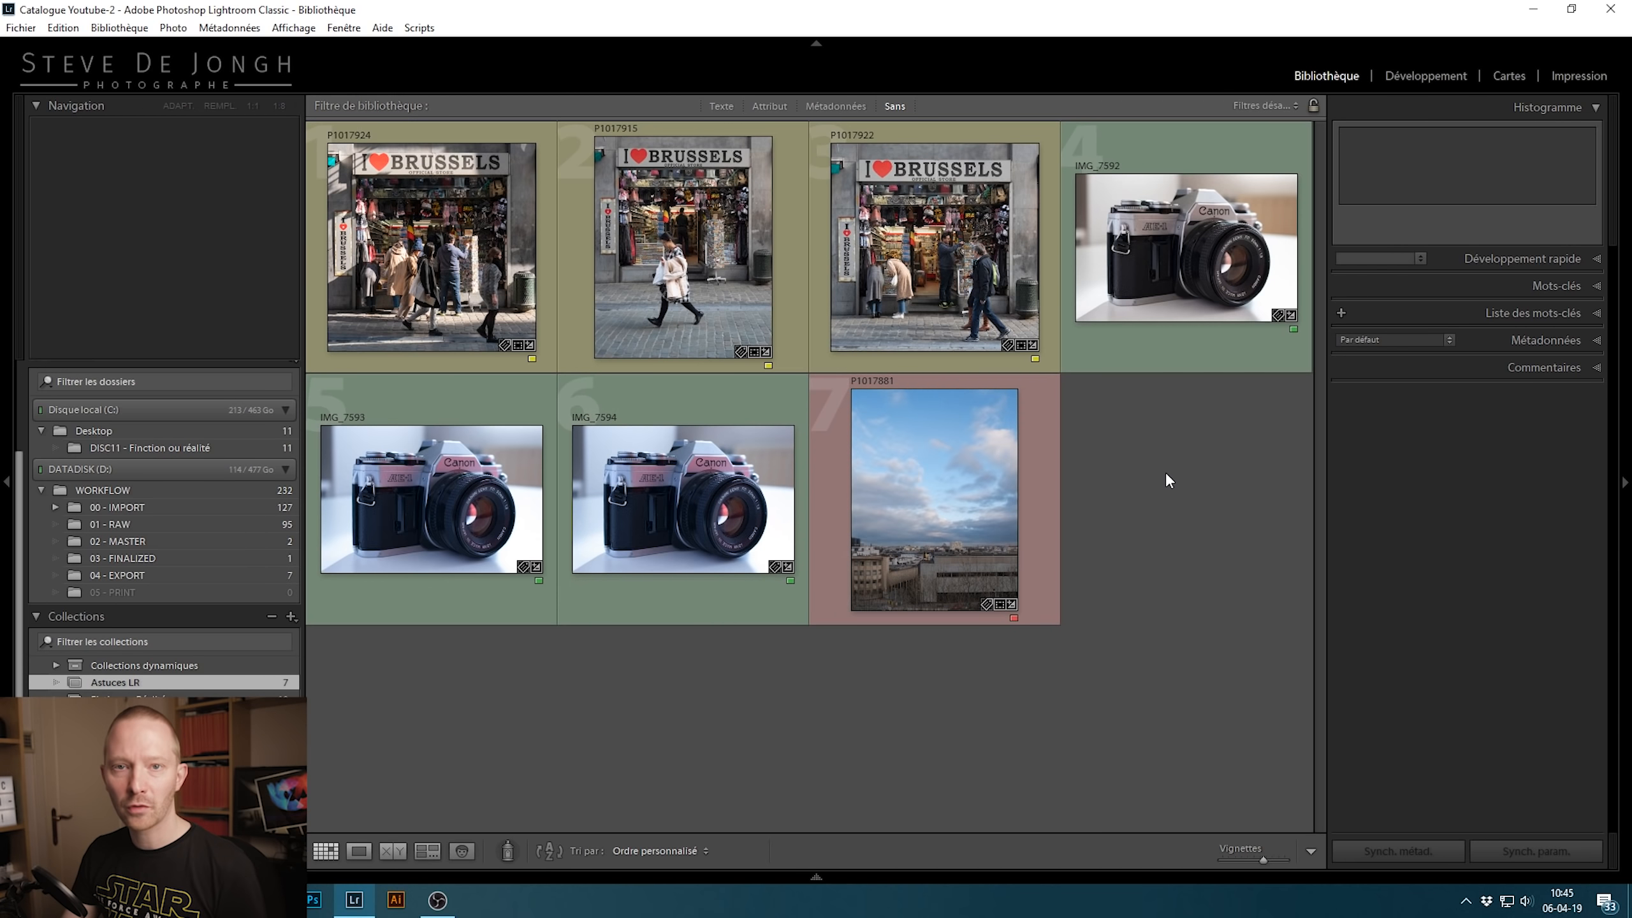
# Select the three camera photos with IMG_7592 as the source and open the synchronization of their develop settings
pyautogui.click(1156, 256)
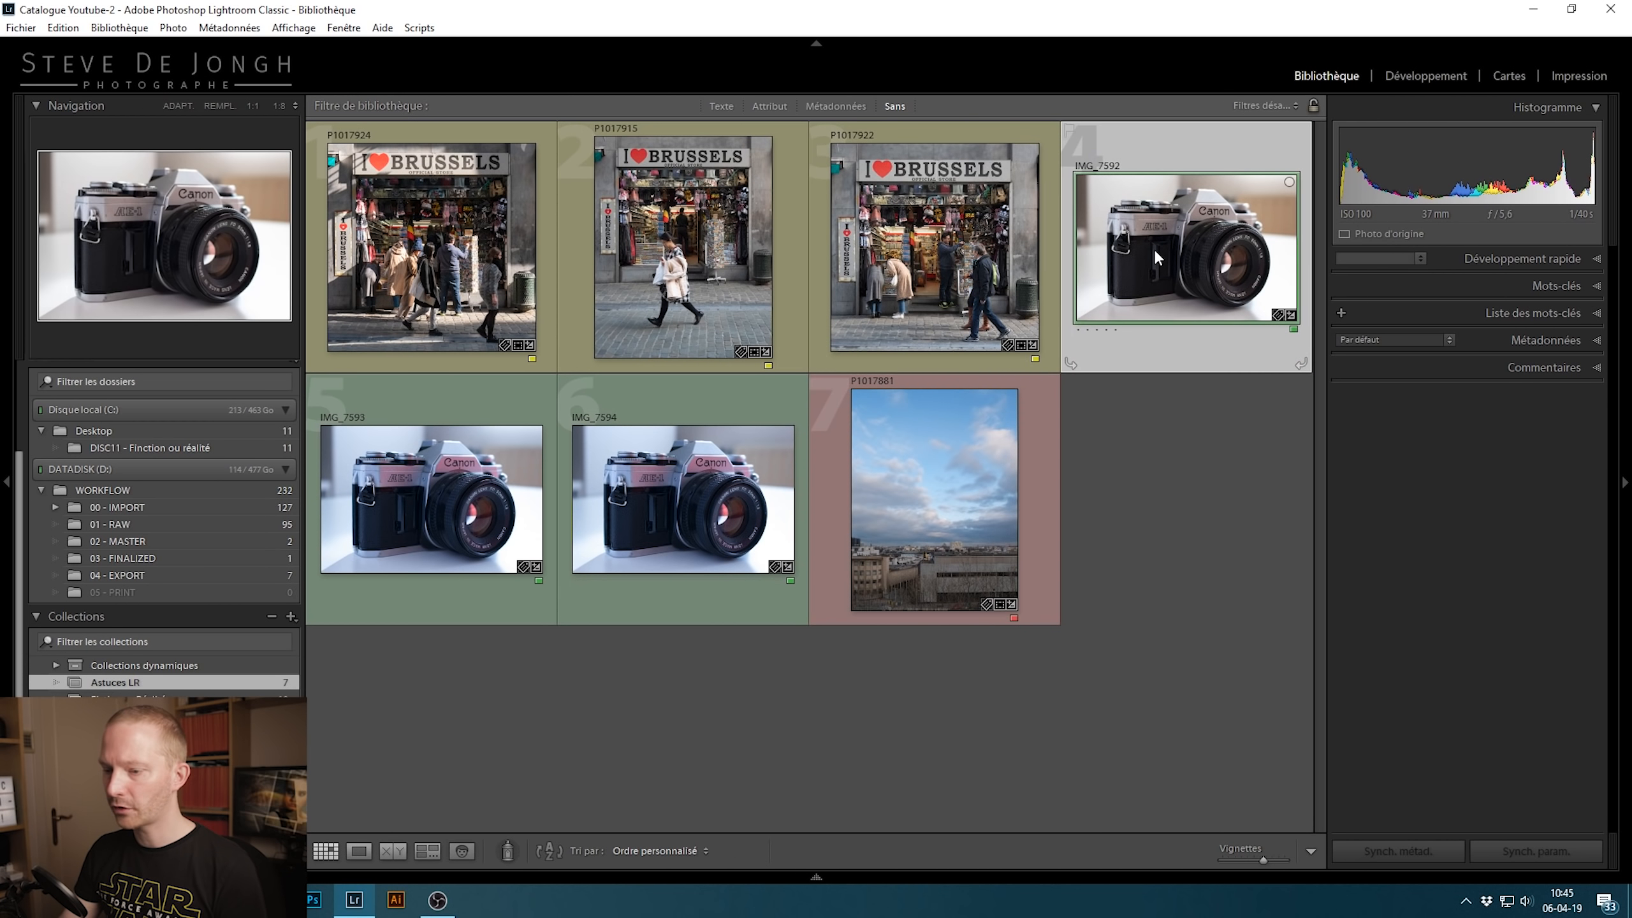
pyautogui.keyDown('shift'); pyautogui.click(656, 473); pyautogui.keyUp('shift')
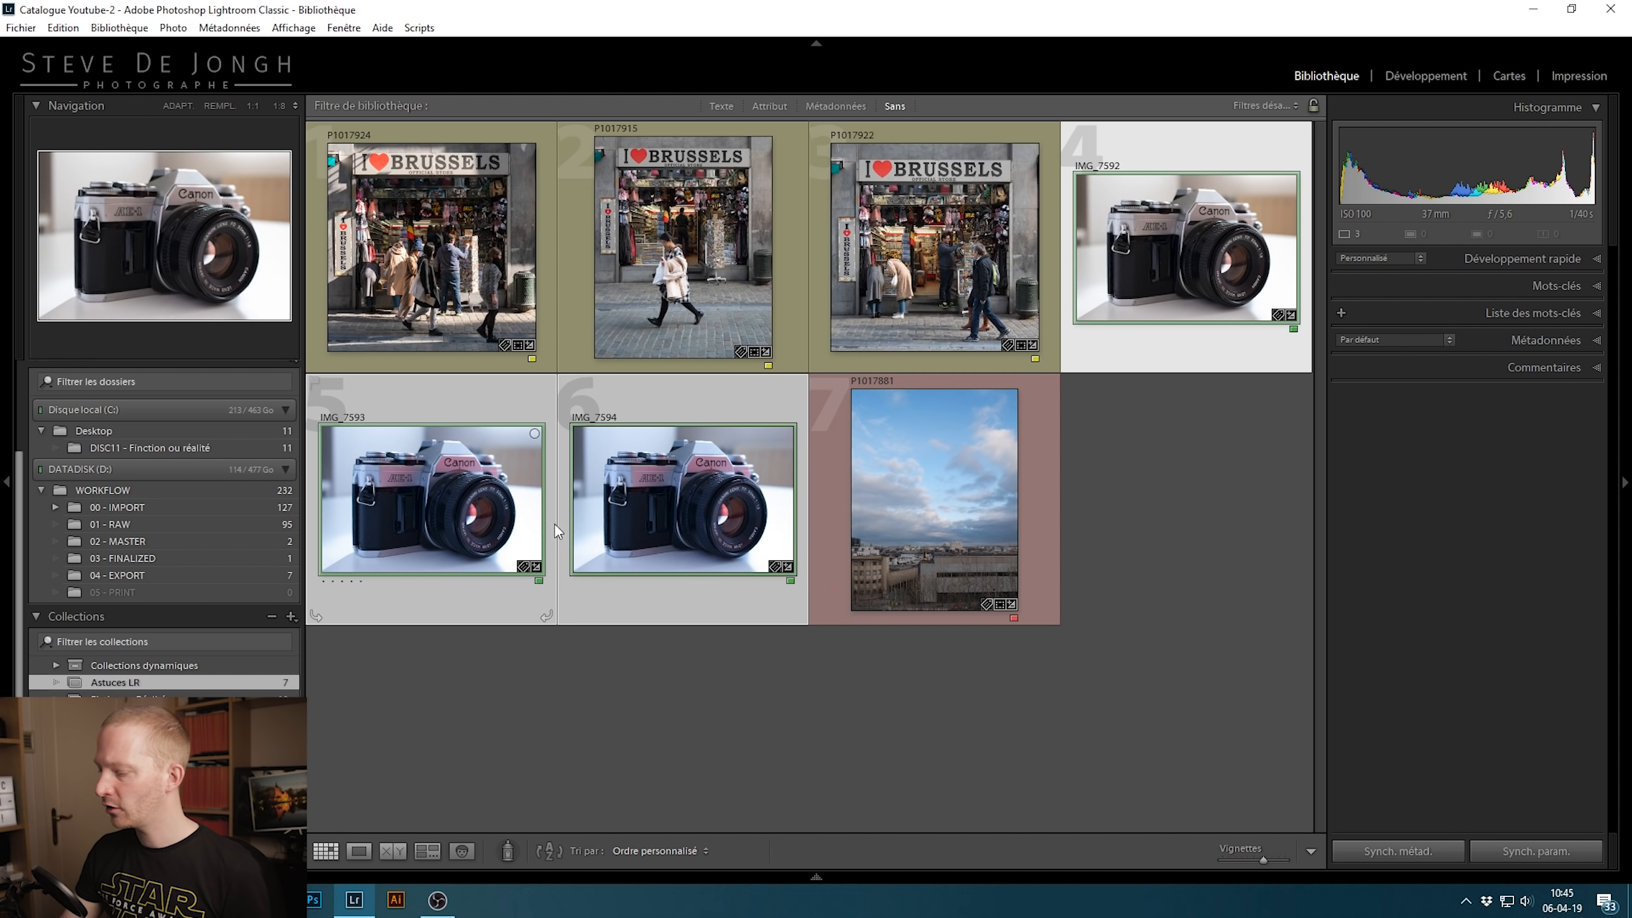
pyautogui.click(1532, 853)
pyautogui.moveTo(978, 205); pyautogui.dragTo(814, 197)
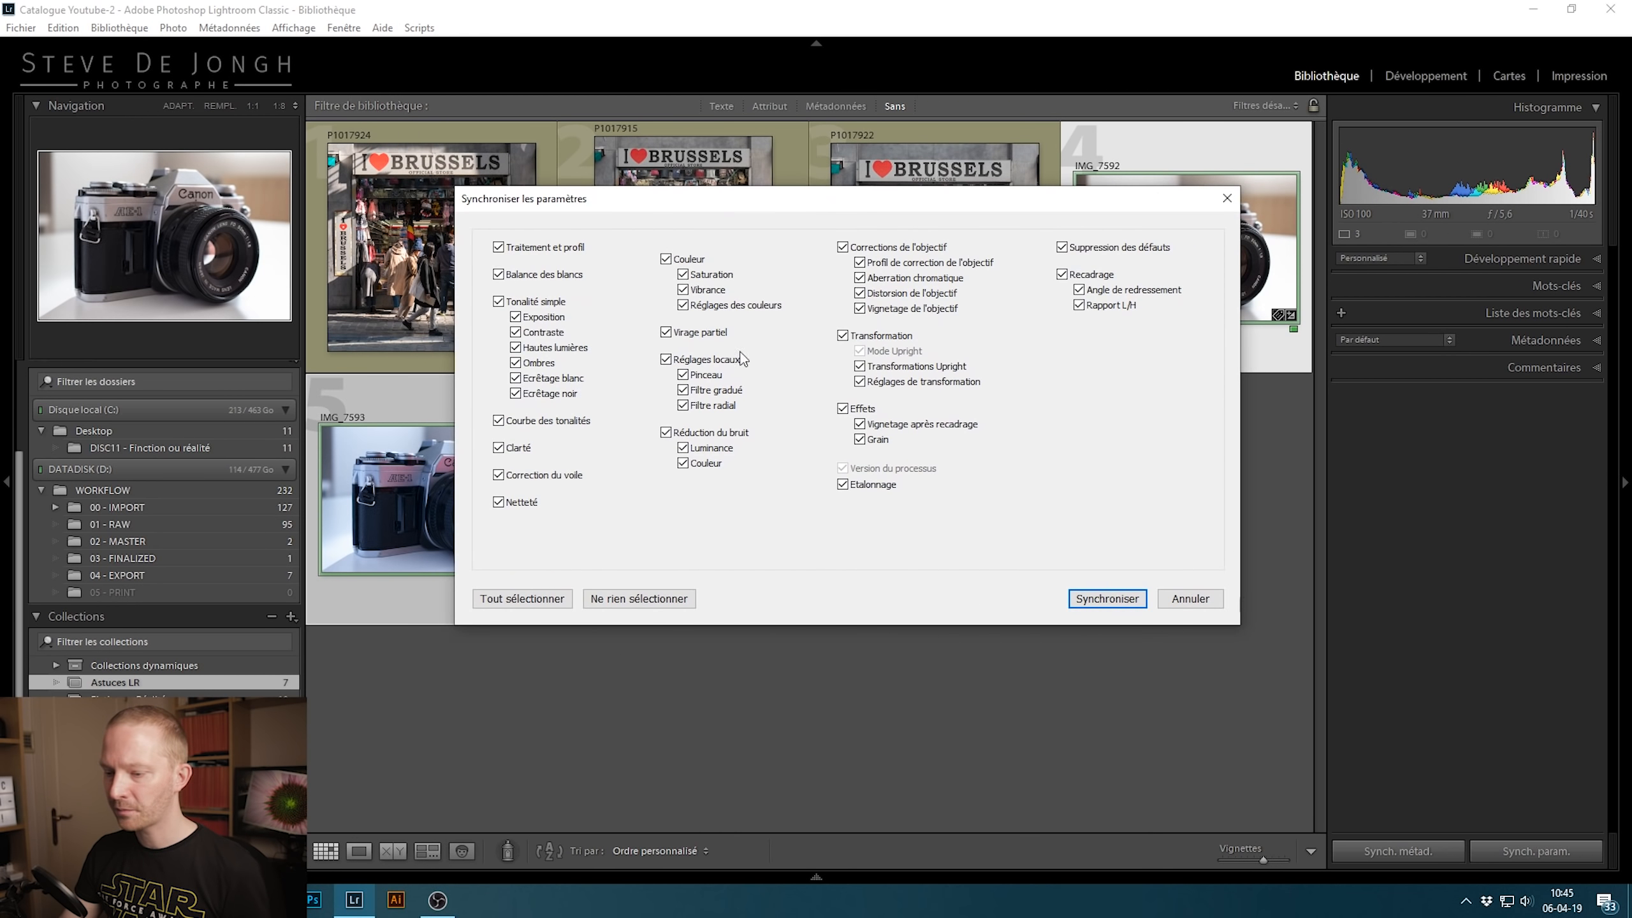
# Limit the synchronized settings to Version du processus and Balance des blancs
pyautogui.click(638, 598)
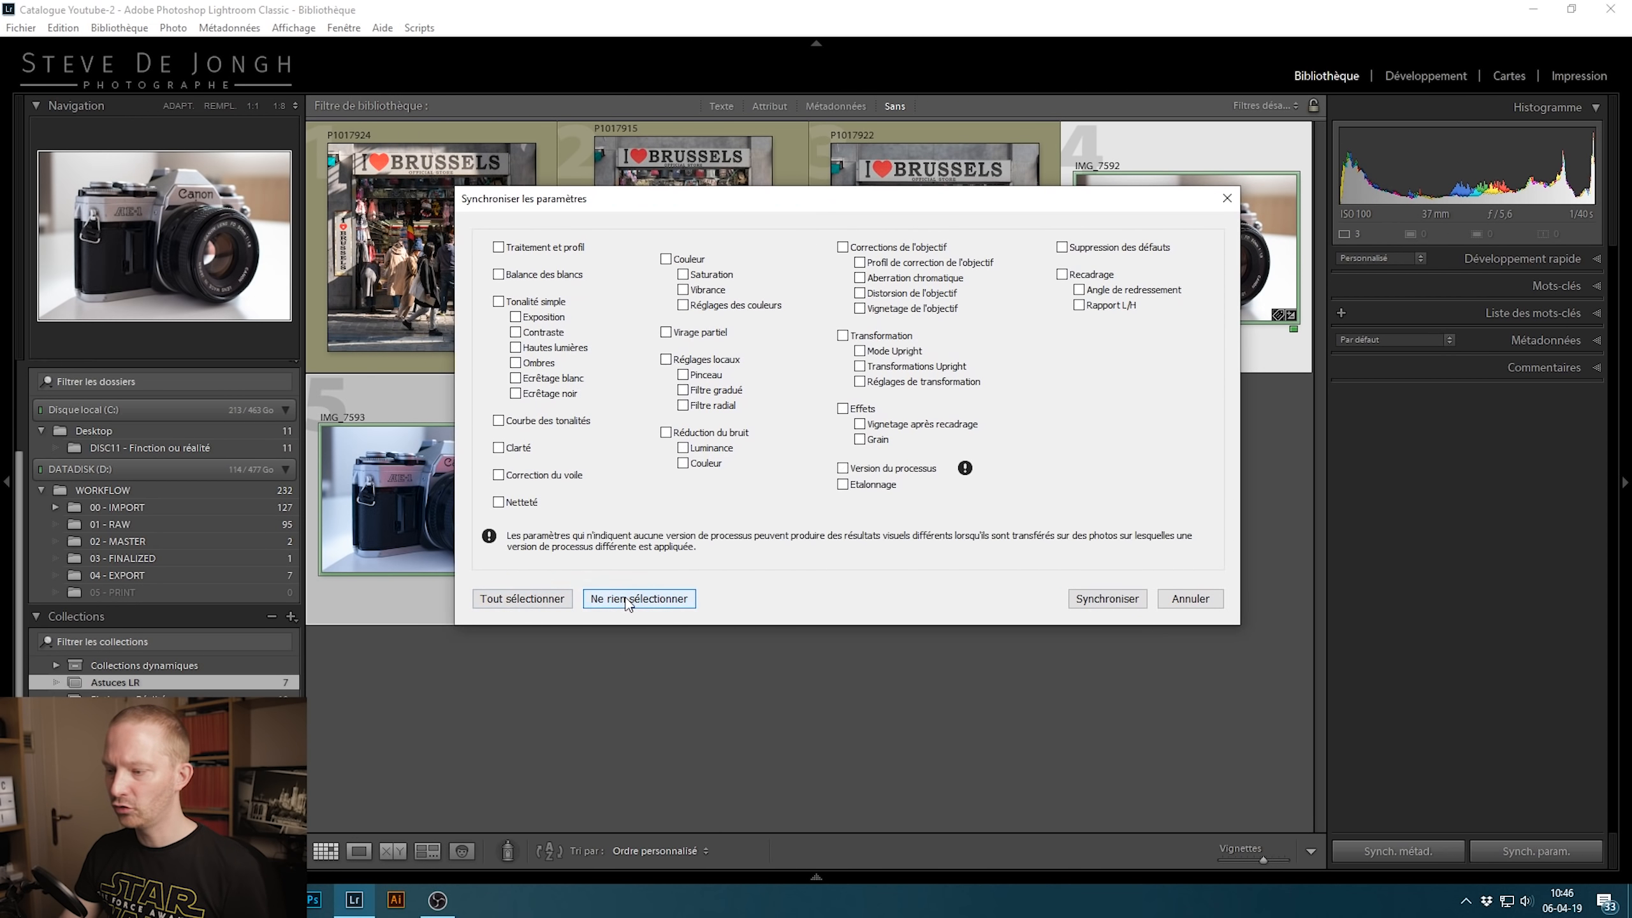
pyautogui.click(843, 468)
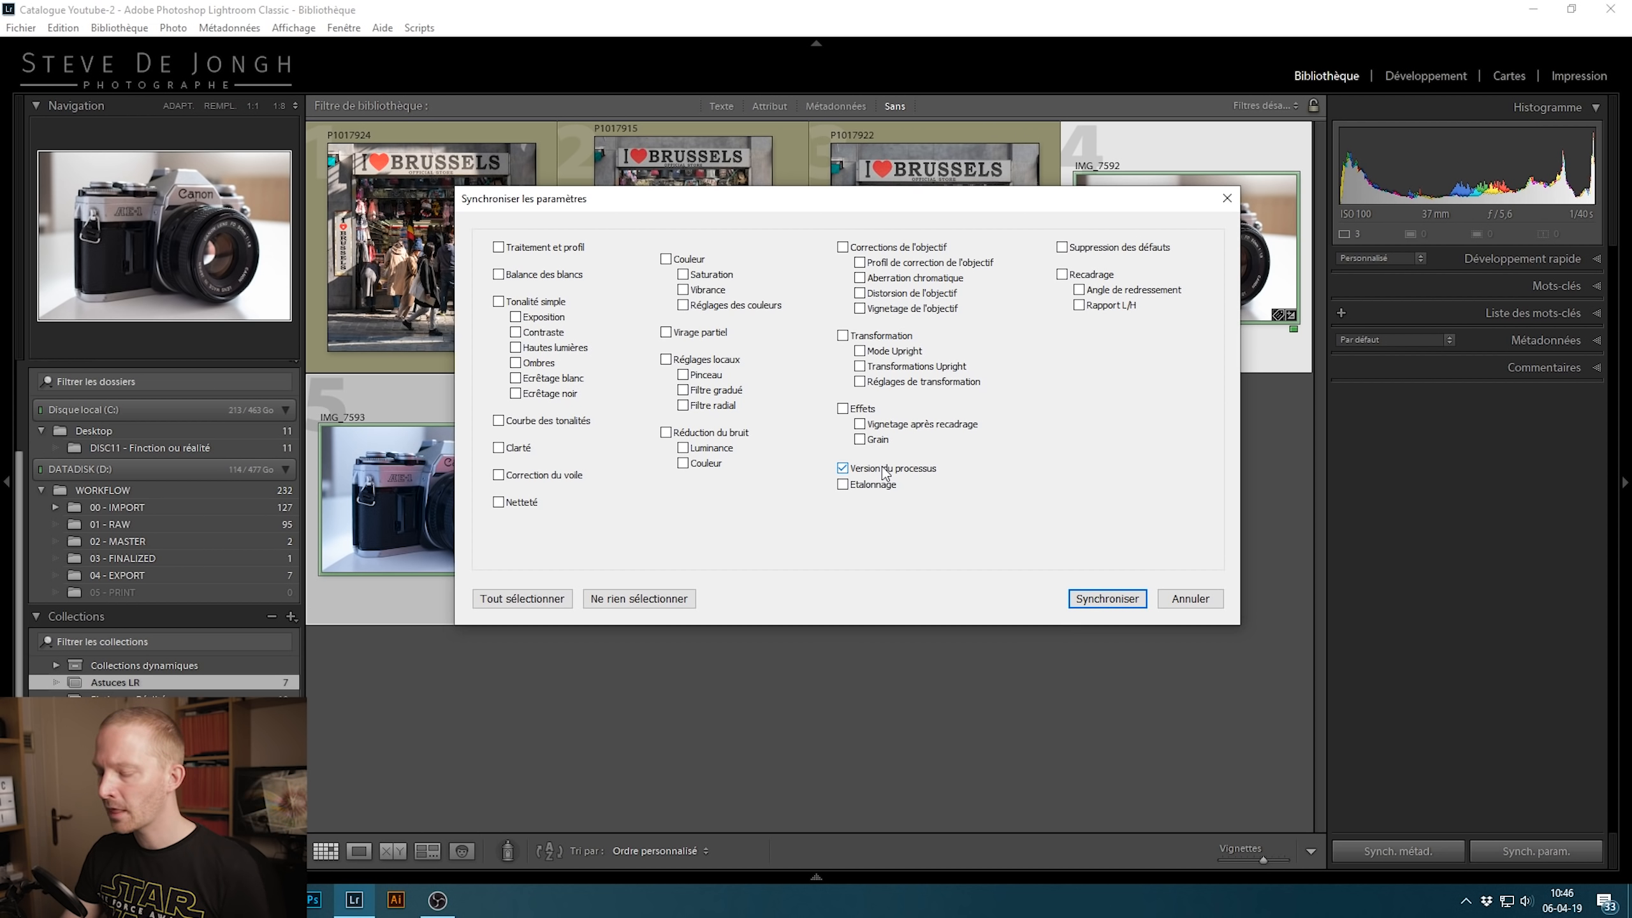
pyautogui.click(535, 276)
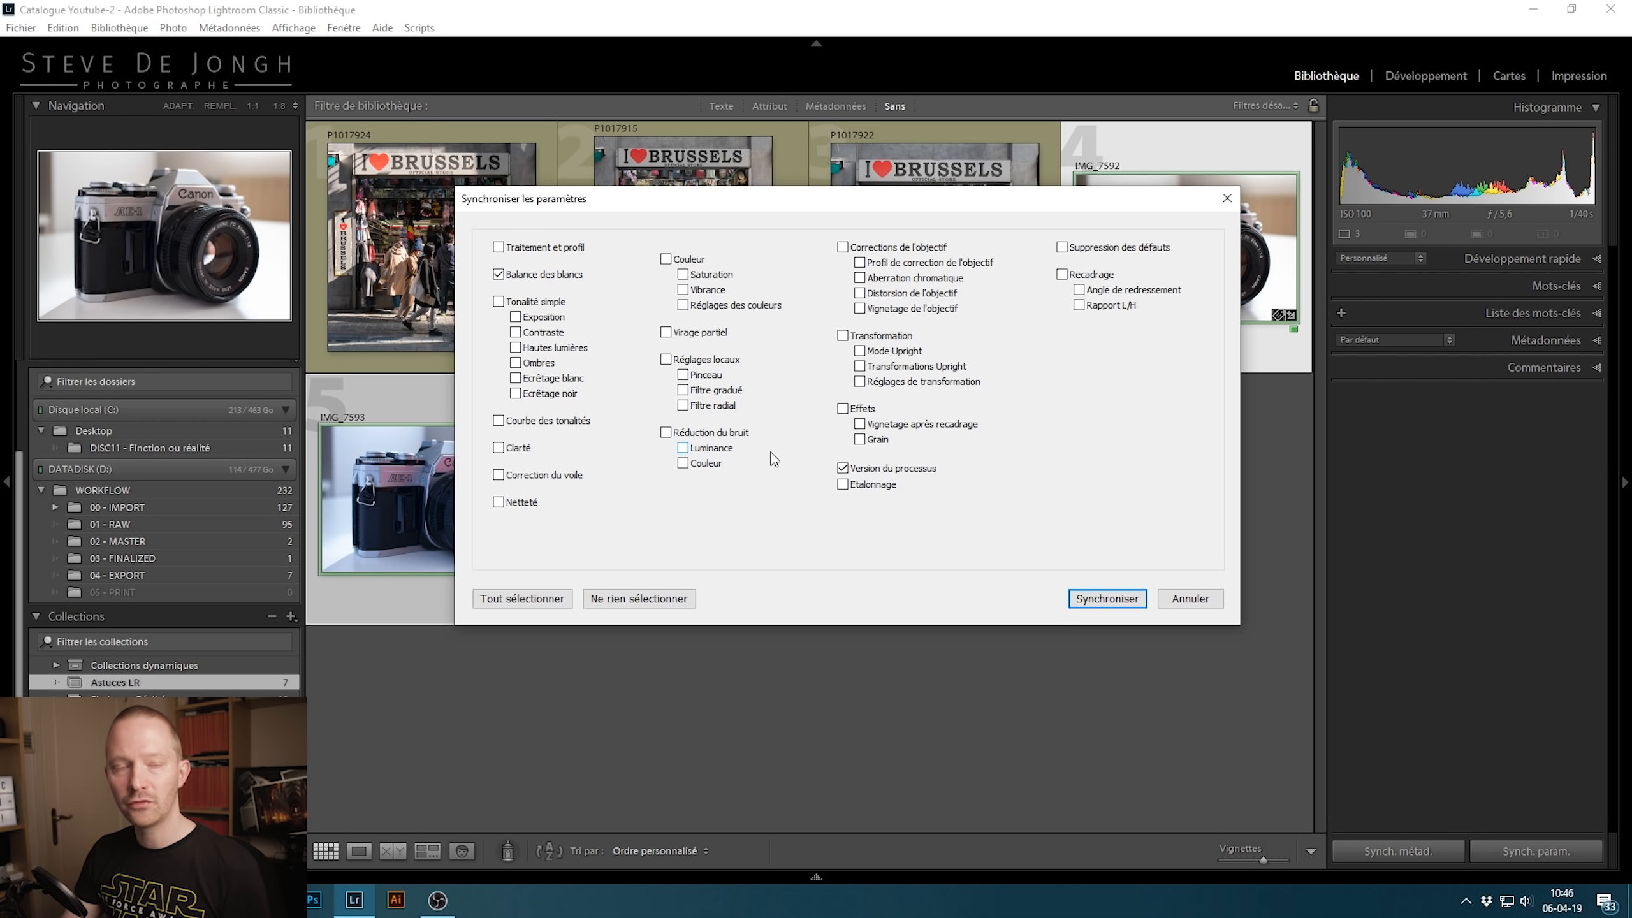
# Include all settings, synchronize them from IMG_7592 to IMG_7593 and IMG_7594, and leave only IMG_7592 selected
pyautogui.click(543, 600)
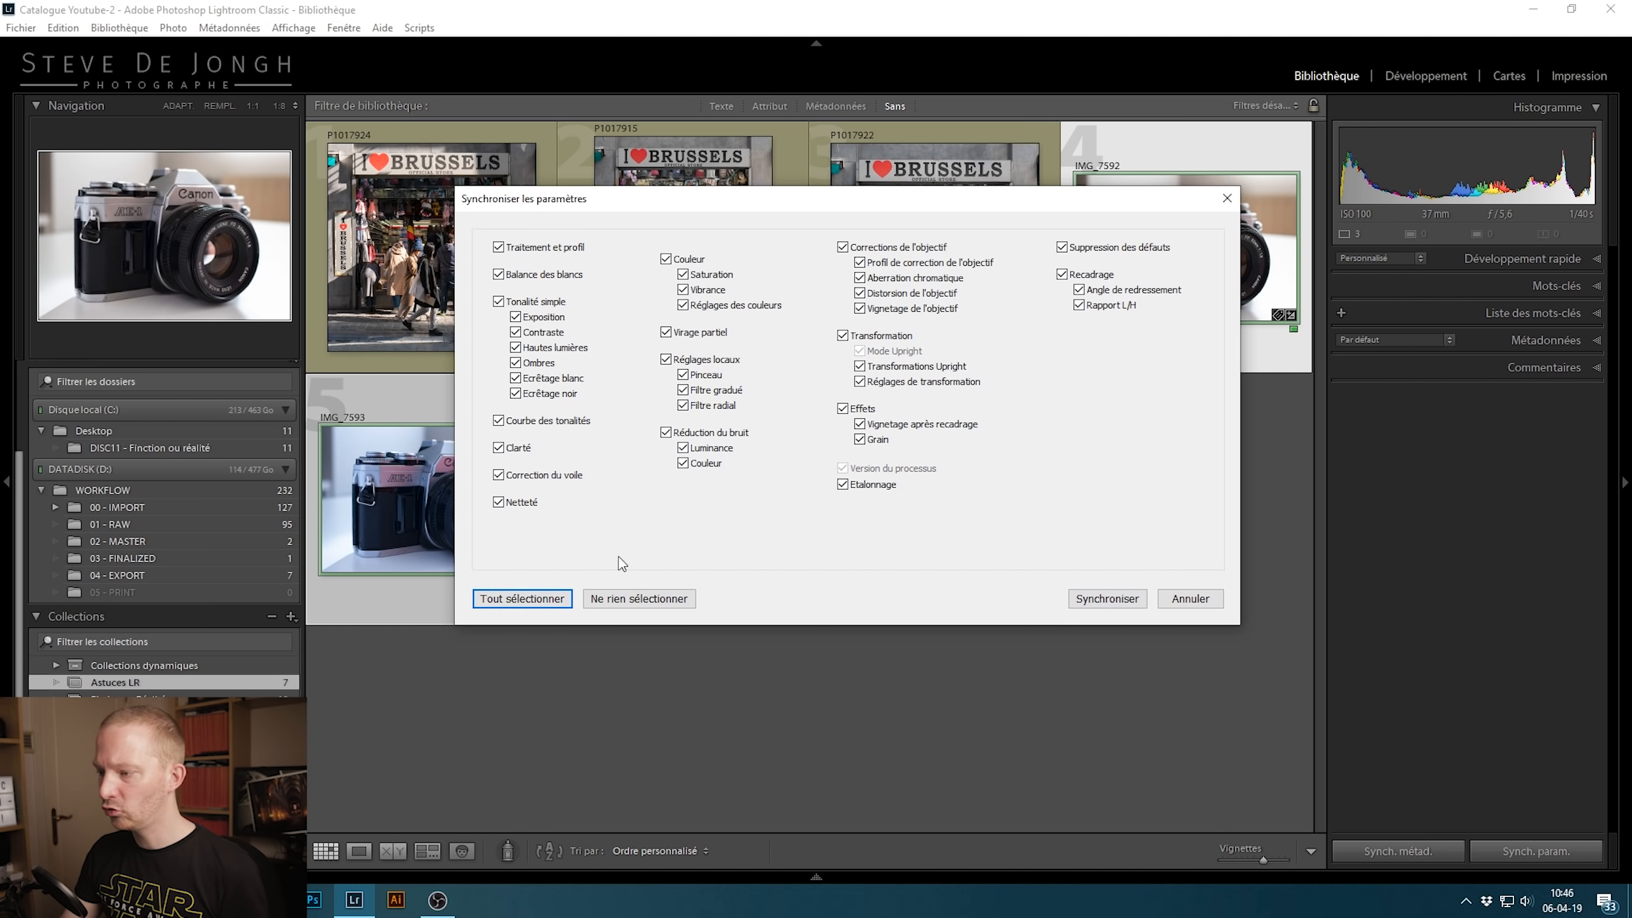
pyautogui.click(1120, 600)
pyautogui.click(1174, 454)
pyautogui.click(1156, 302)
pyautogui.click(688, 469)
pyautogui.click(434, 492)
pyautogui.click(1156, 263)
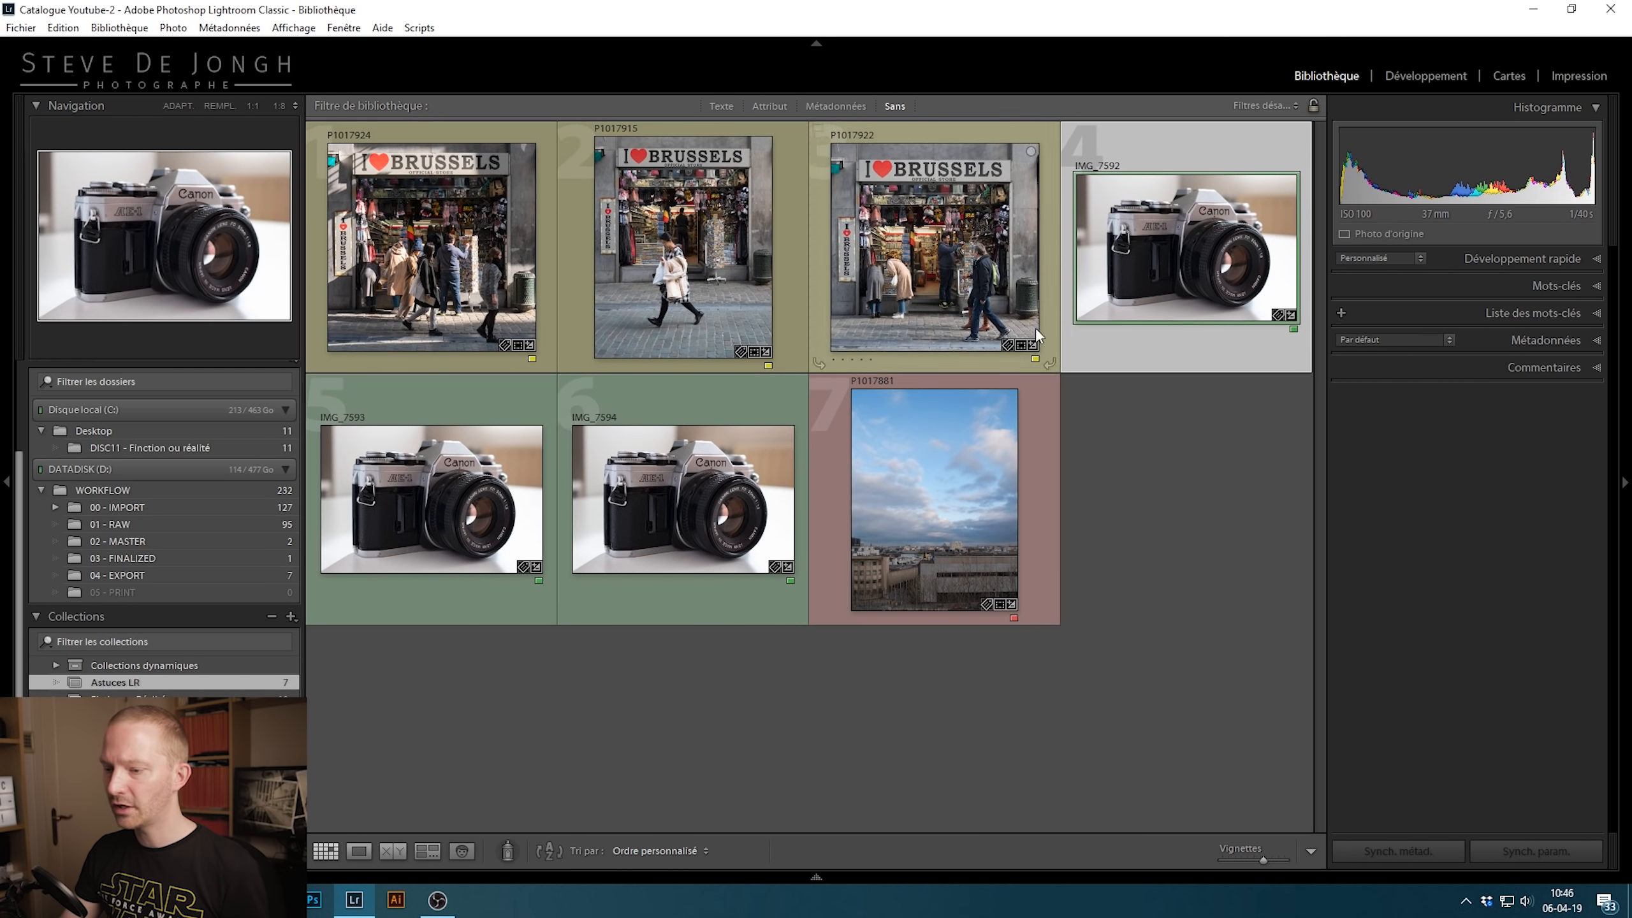
# View IMG_7592 in the Développement module, then return to the library grid and clear the selection
pyautogui.press('d')
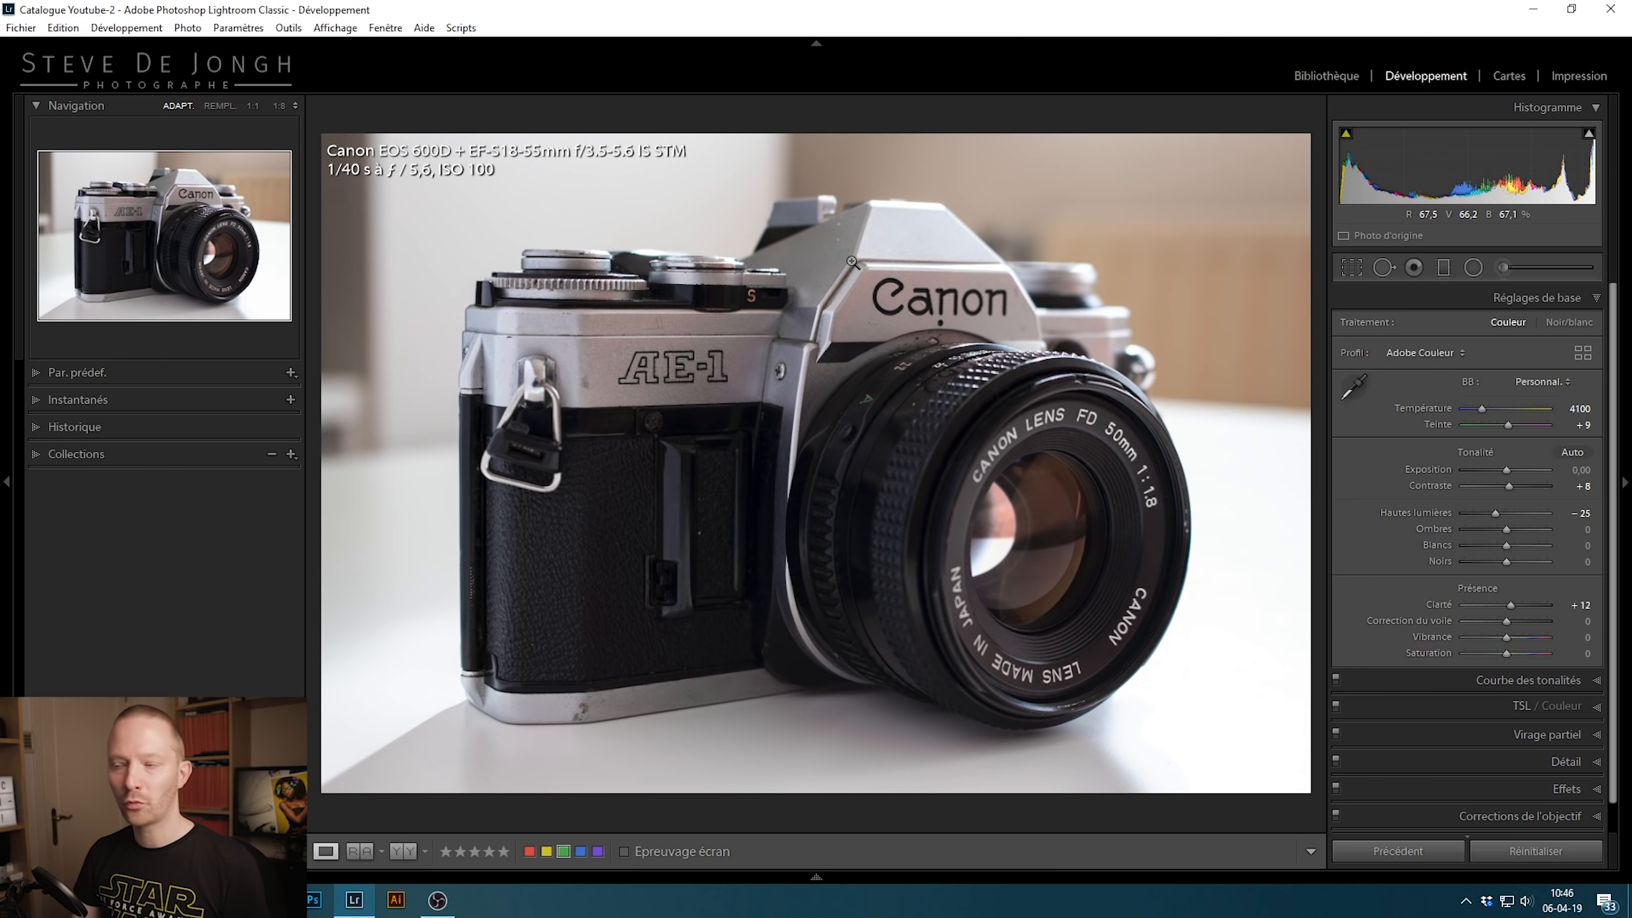
pyautogui.click(1326, 75)
pyautogui.click(1205, 582)
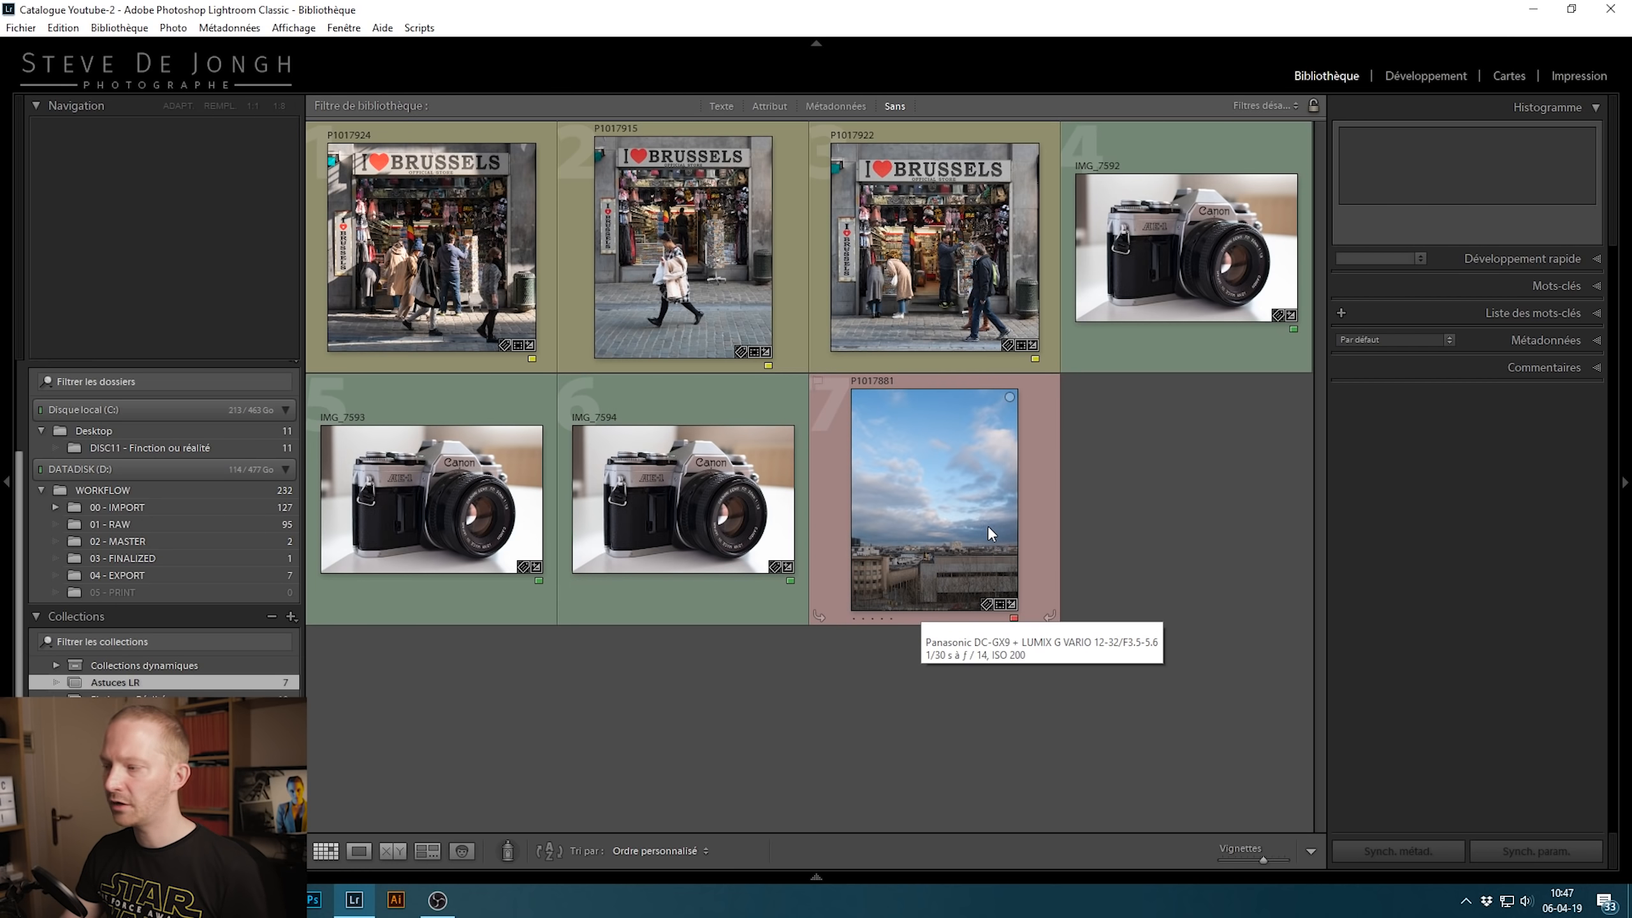
# Expand the Métadonnées section for IMG_7592 and set the photo's rating to three stars
pyautogui.click(1188, 271)
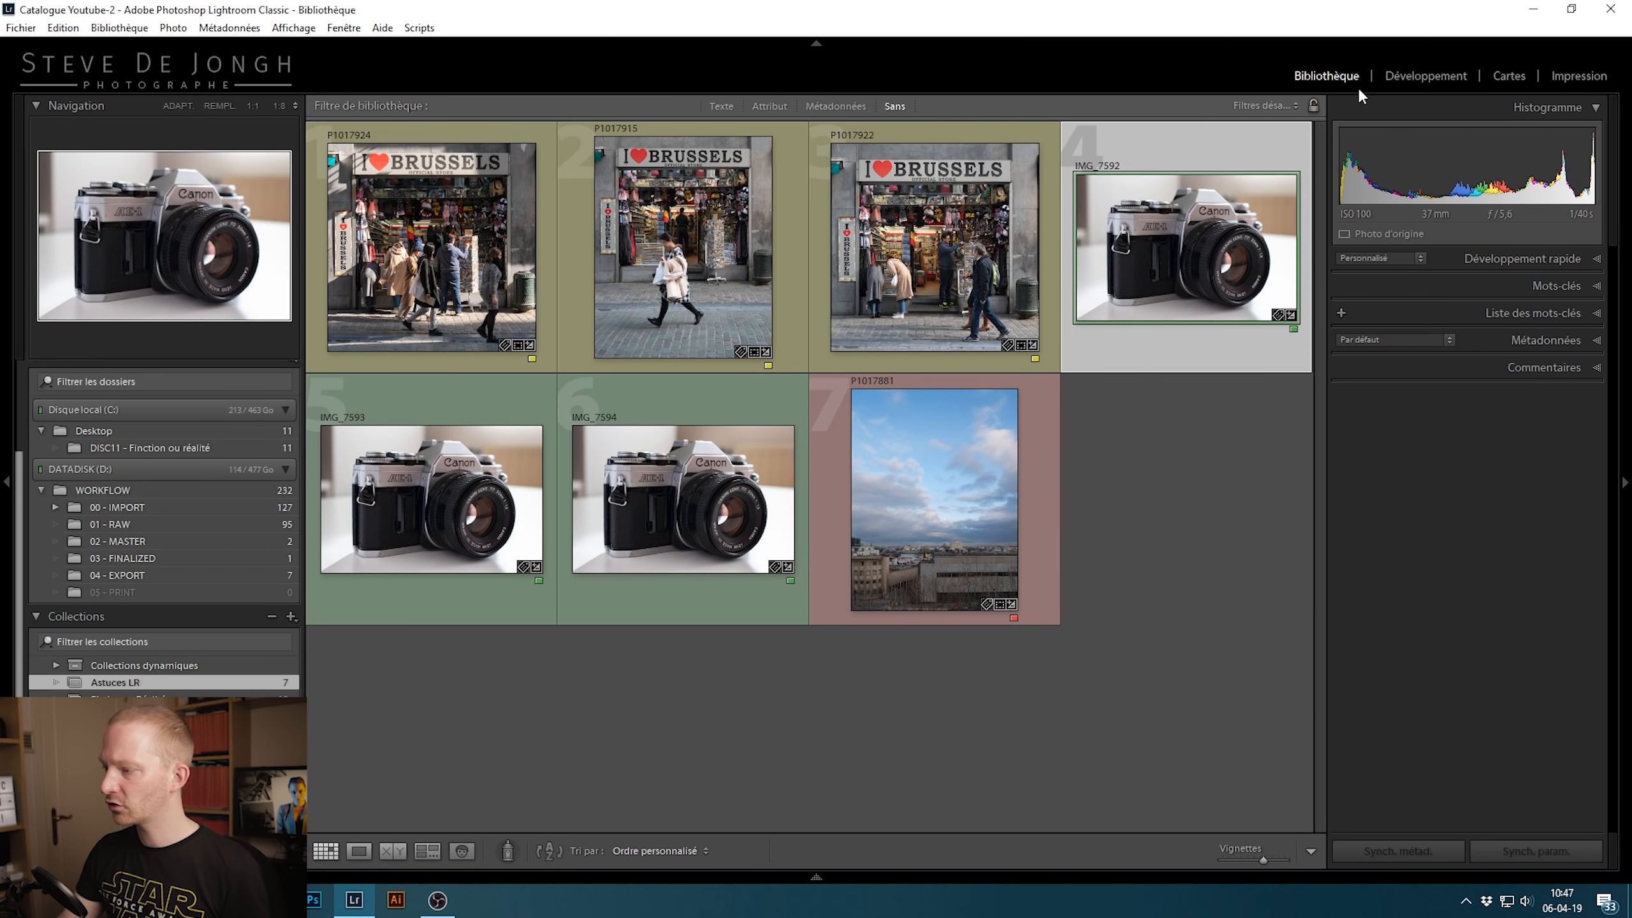
pyautogui.click(1569, 342)
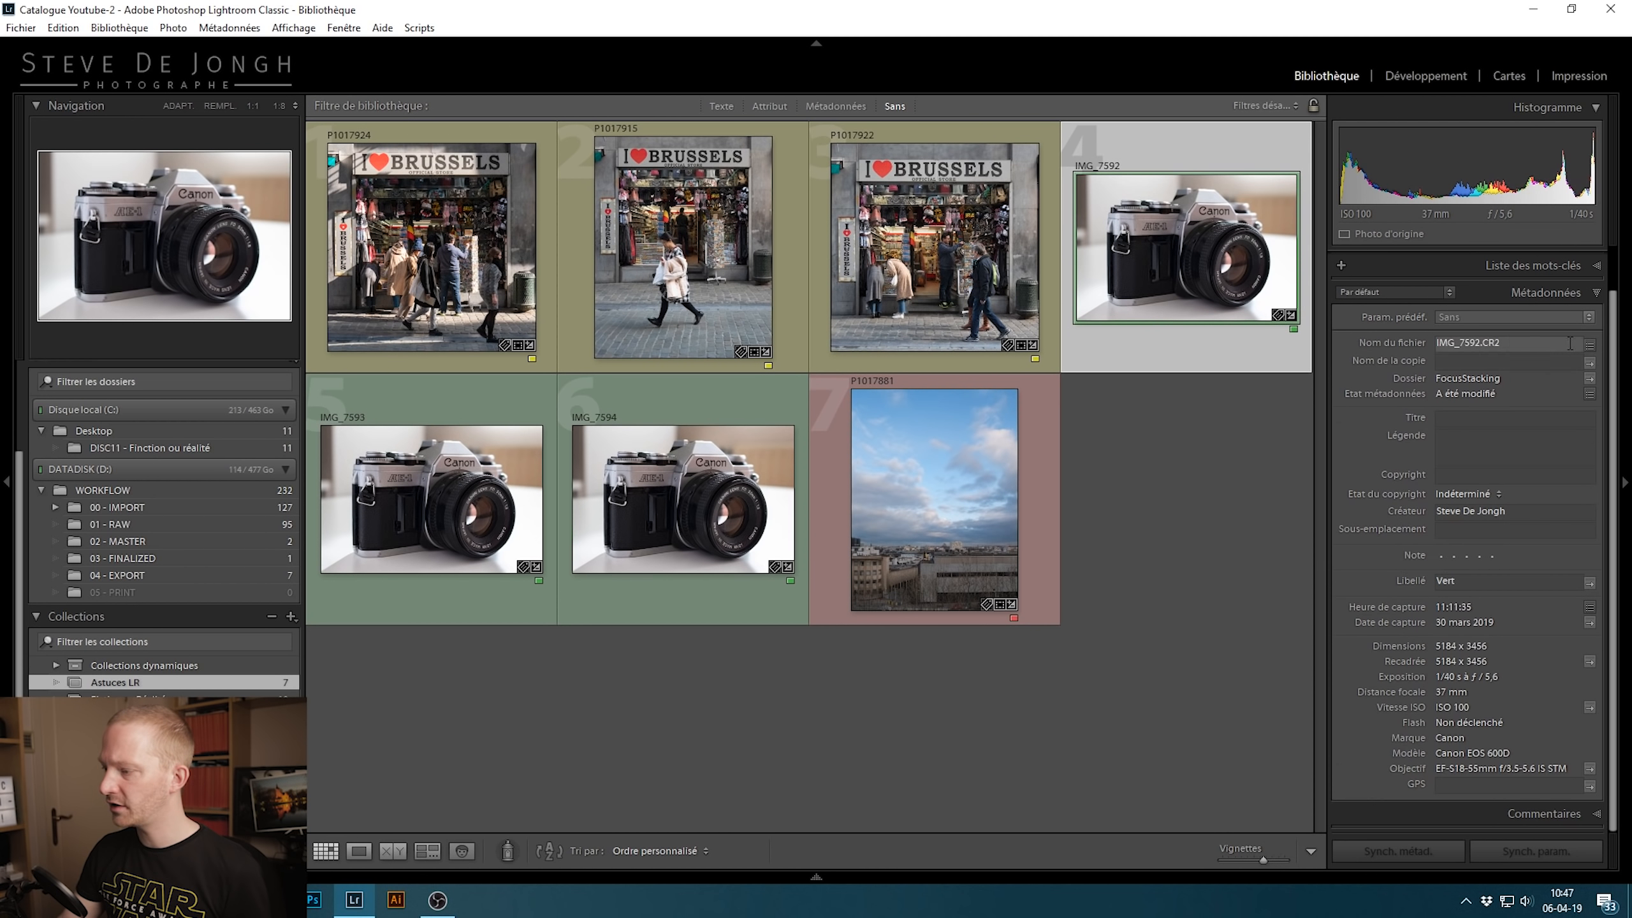
pyautogui.click(1211, 527)
pyautogui.click(1177, 265)
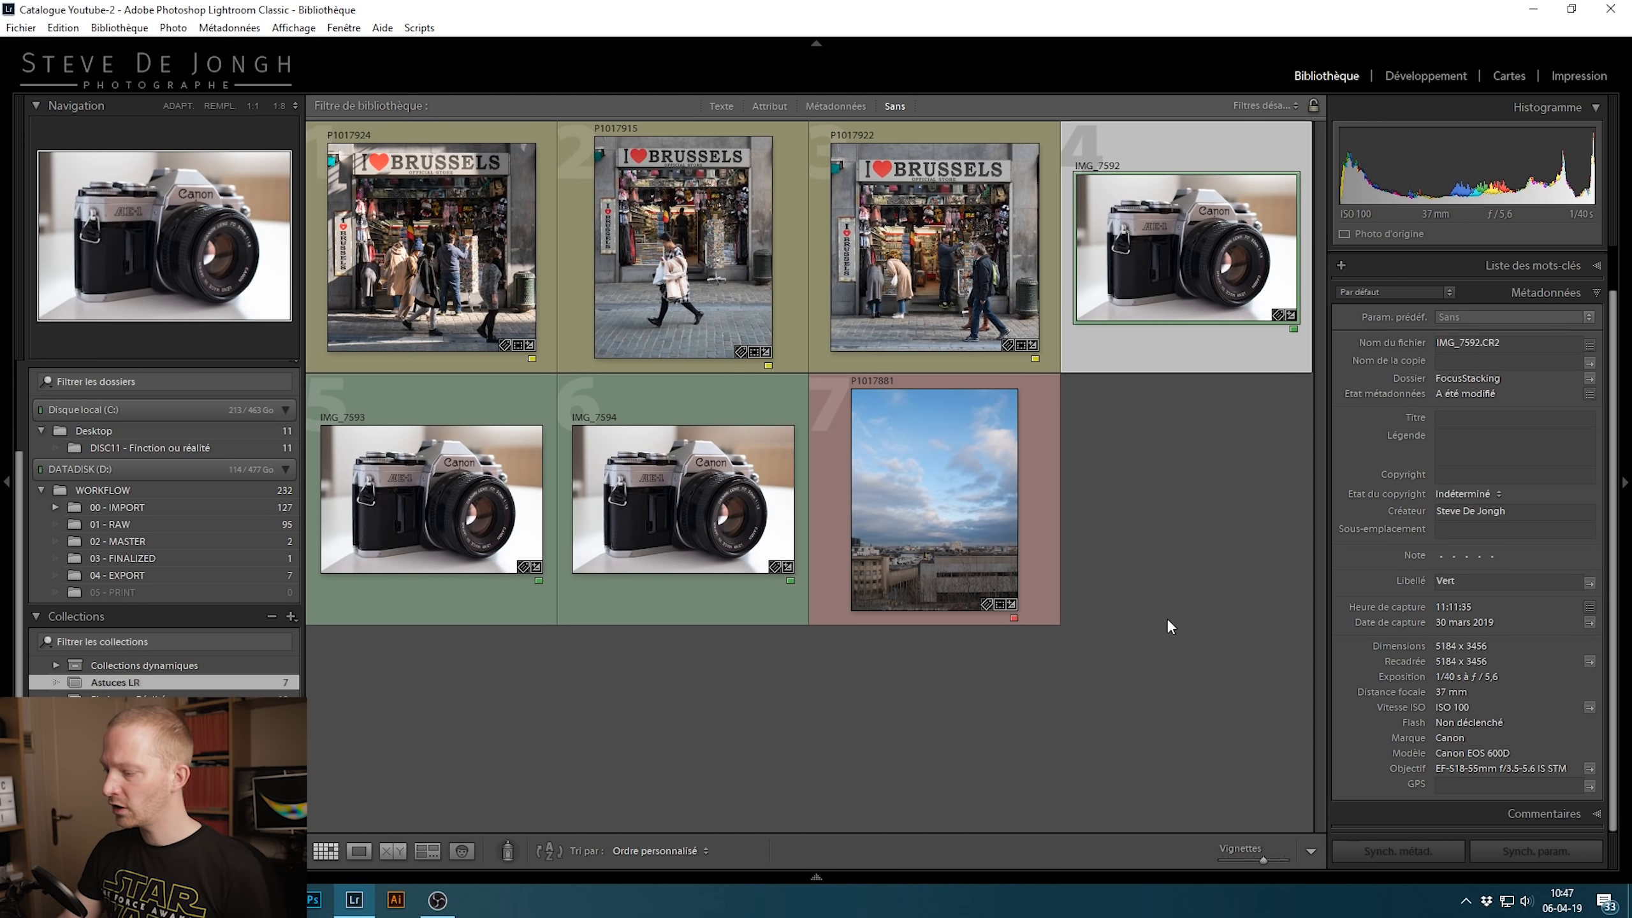
pyautogui.click(1469, 558)
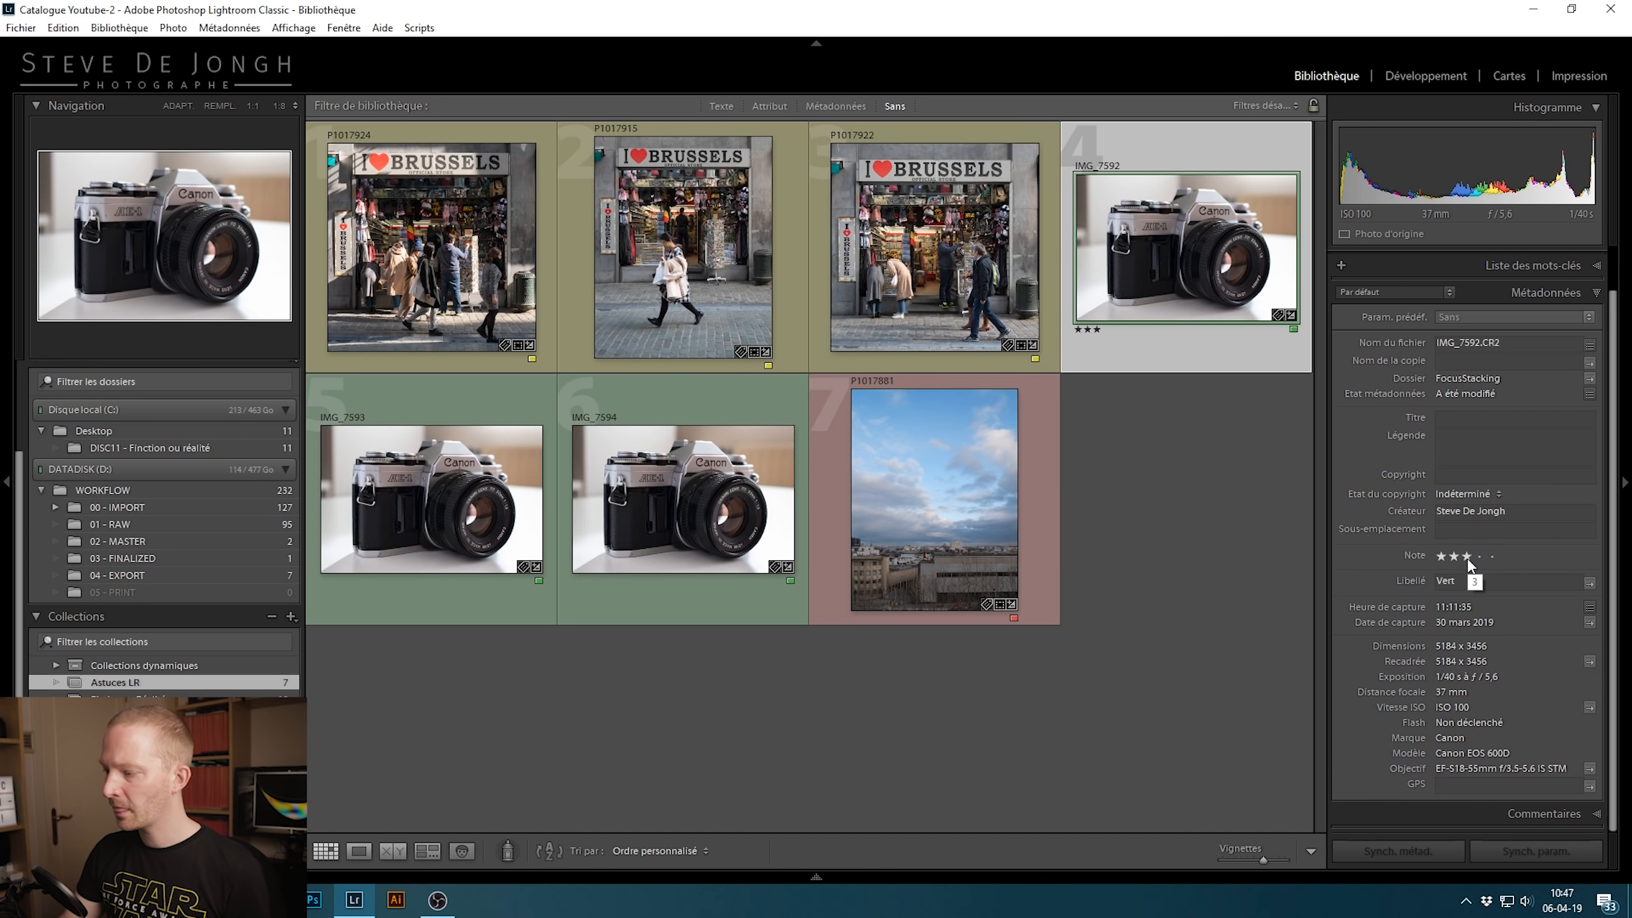
# Synchronize all metadata from IMG_7592 to IMG_7593 and IMG_7594, and clear the selection
pyautogui.click(1154, 674)
pyautogui.click(1147, 214)
pyautogui.keyDown('shift'); pyautogui.click(691, 509); pyautogui.keyUp('shift')
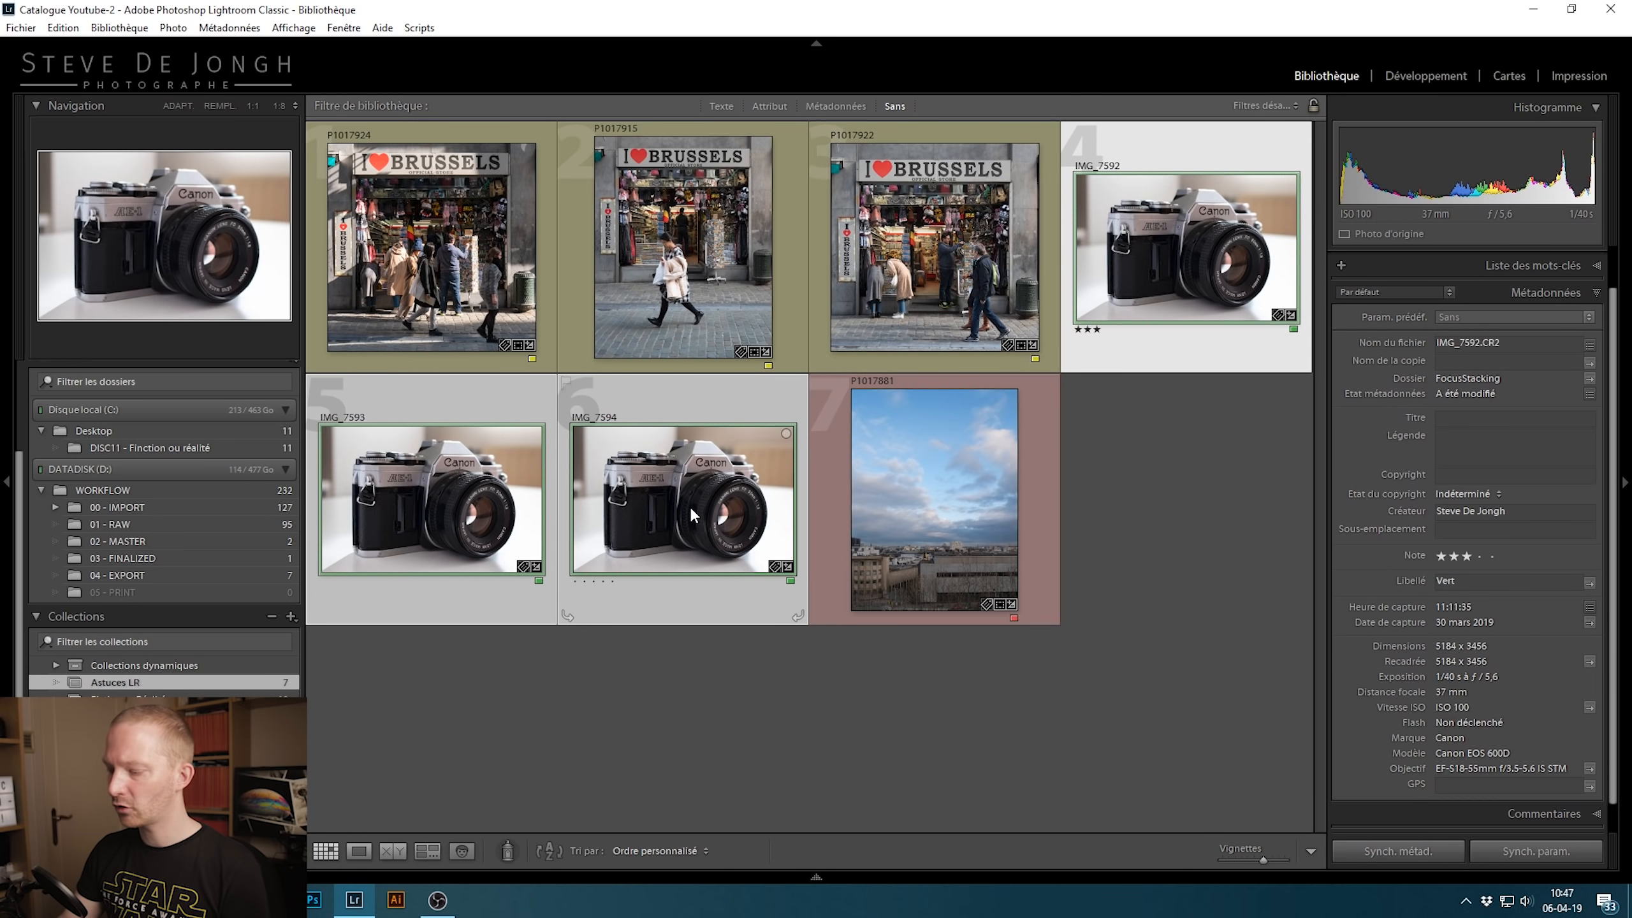
pyautogui.click(1398, 857)
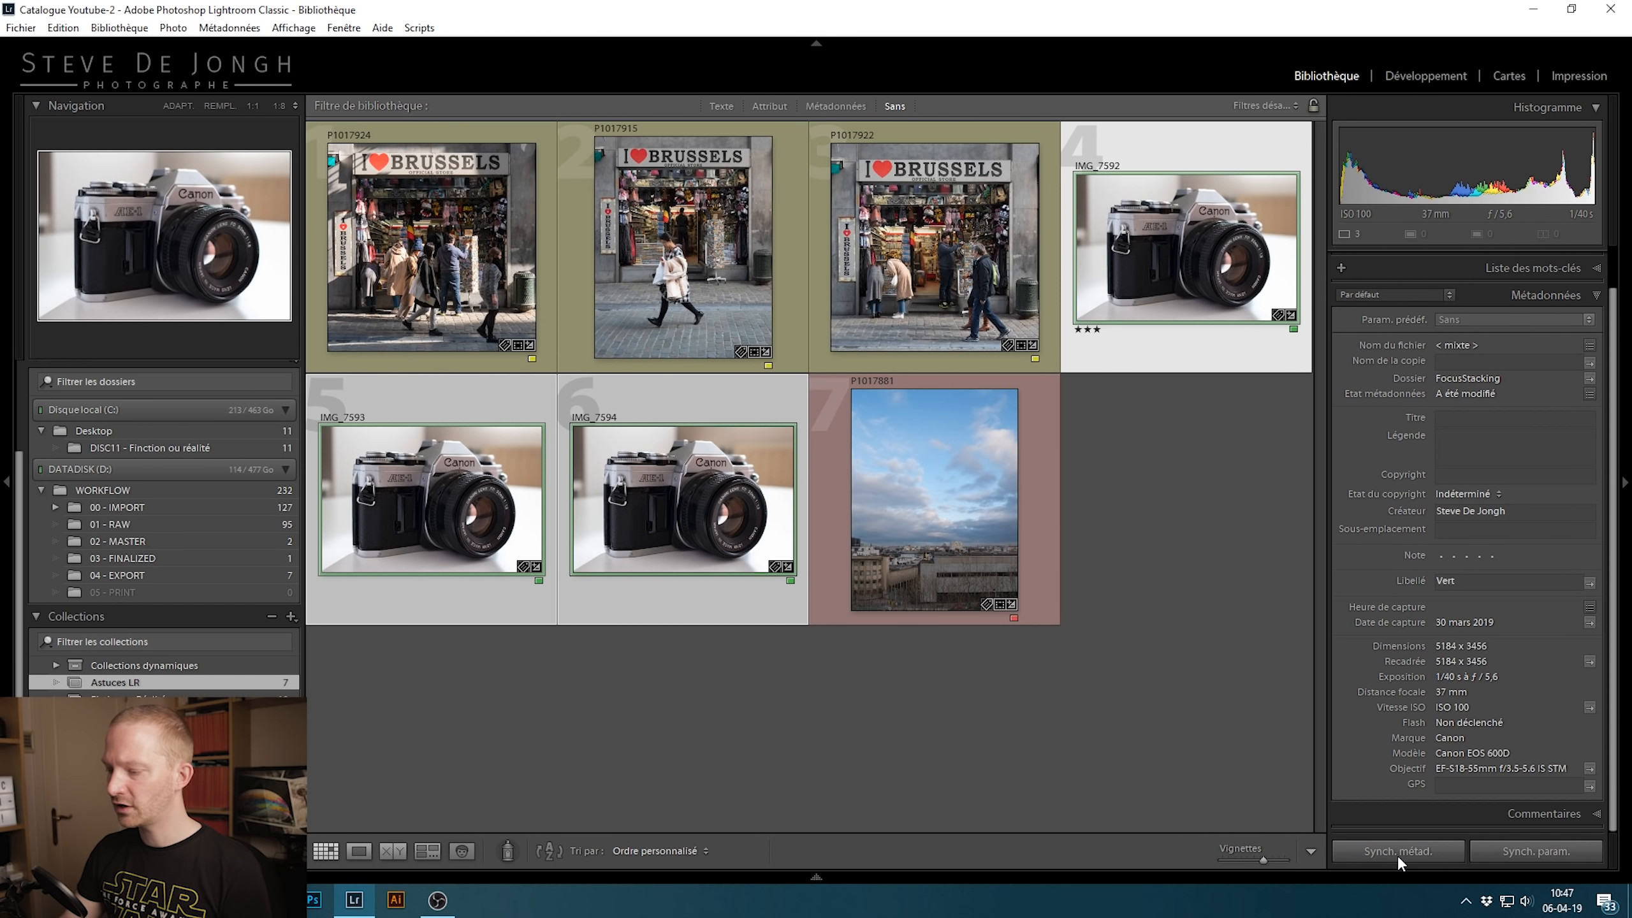
pyautogui.moveTo(1376, 425); pyautogui.dragTo(1403, 775)
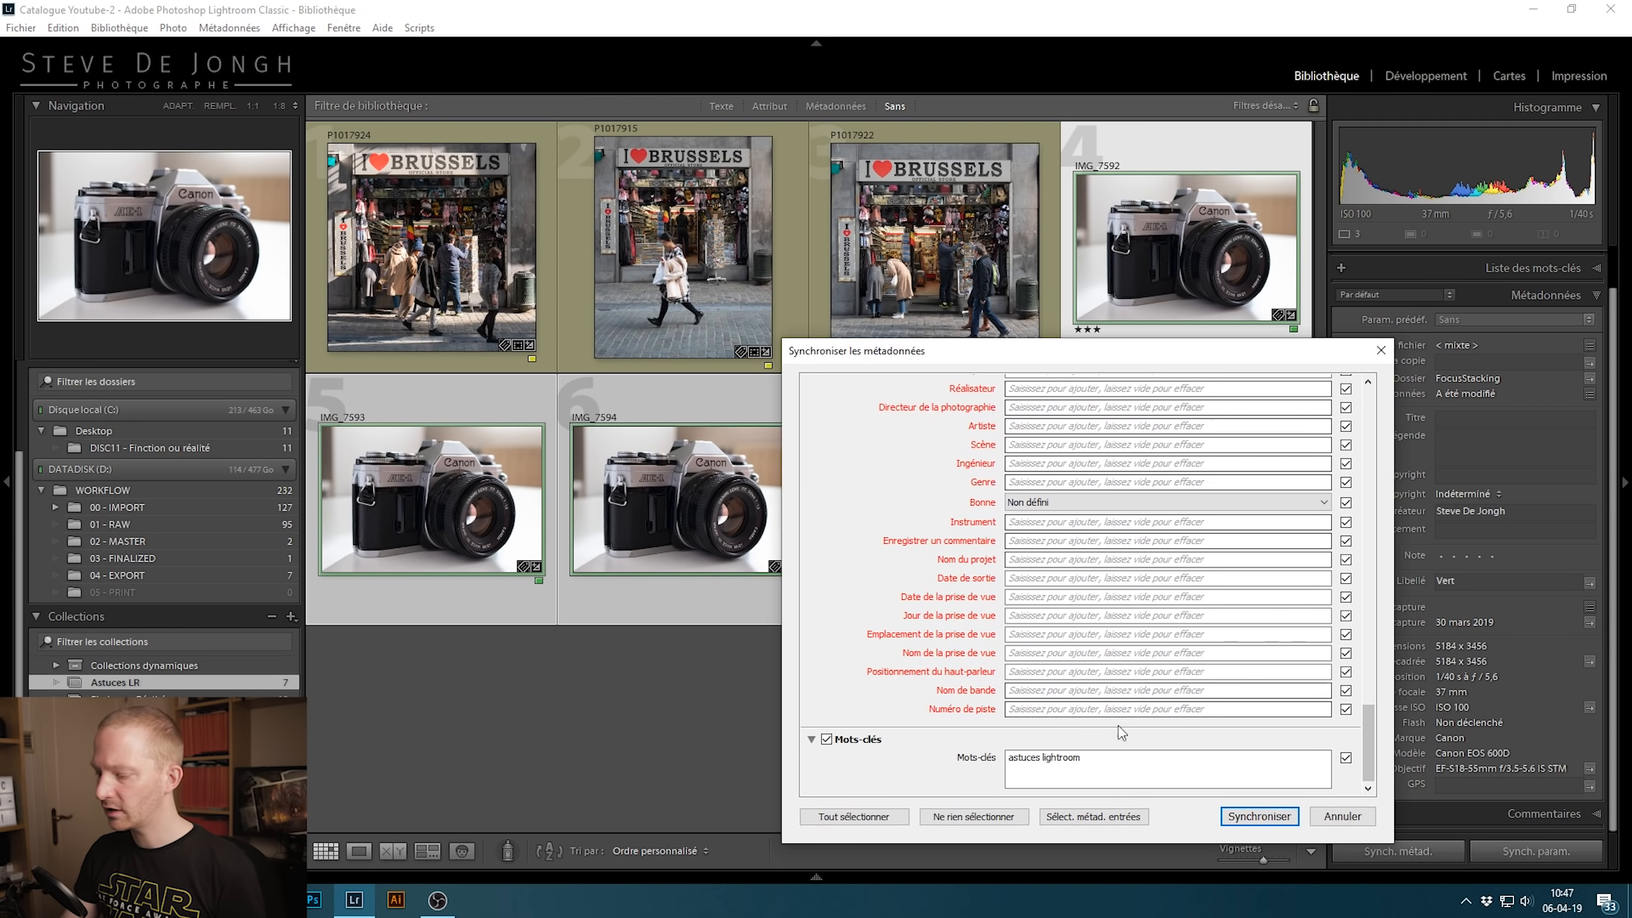
pyautogui.click(1247, 818)
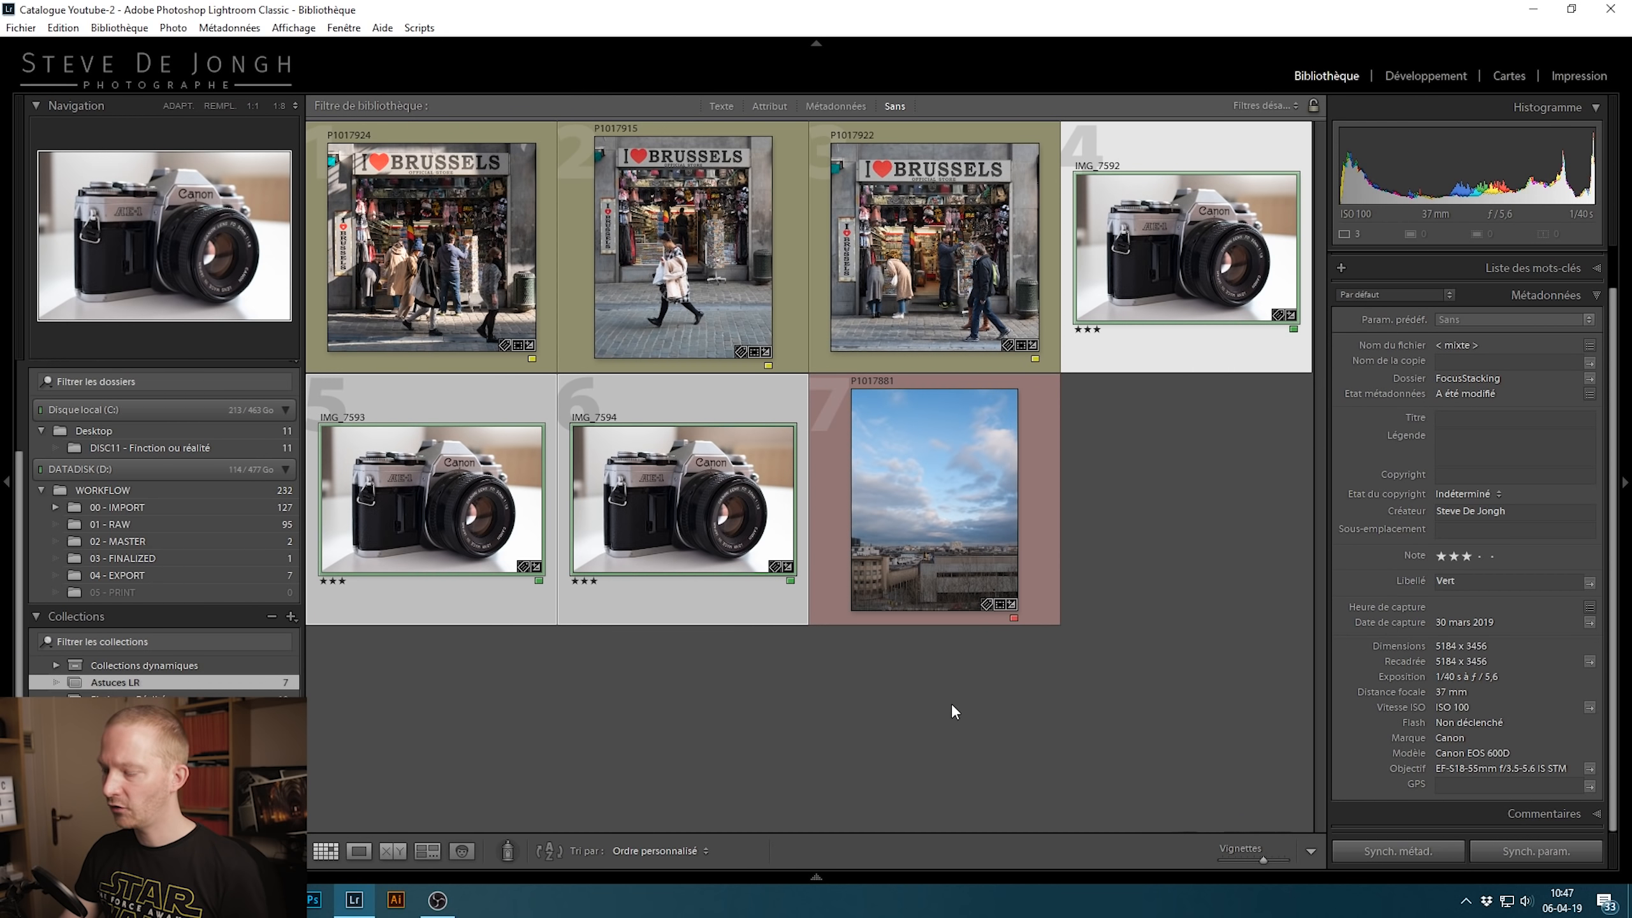
pyautogui.click(691, 698)
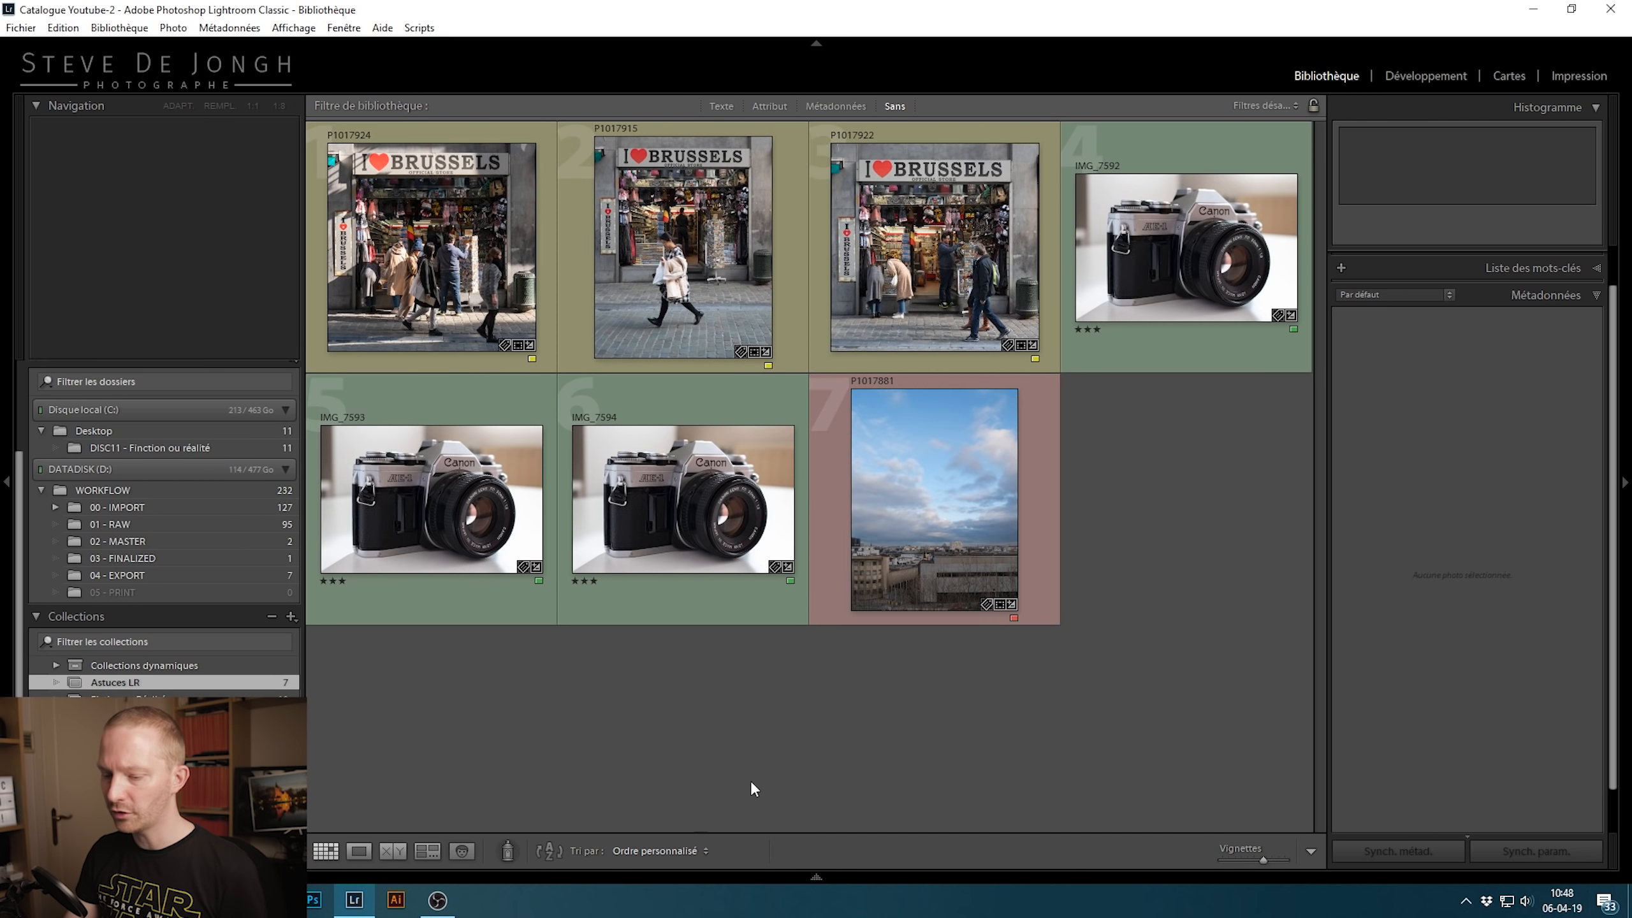
# Paint the keyword "focus stacking" onto the three camera photos with the Painter tool set to Mots-clés
pyautogui.click(510, 858)
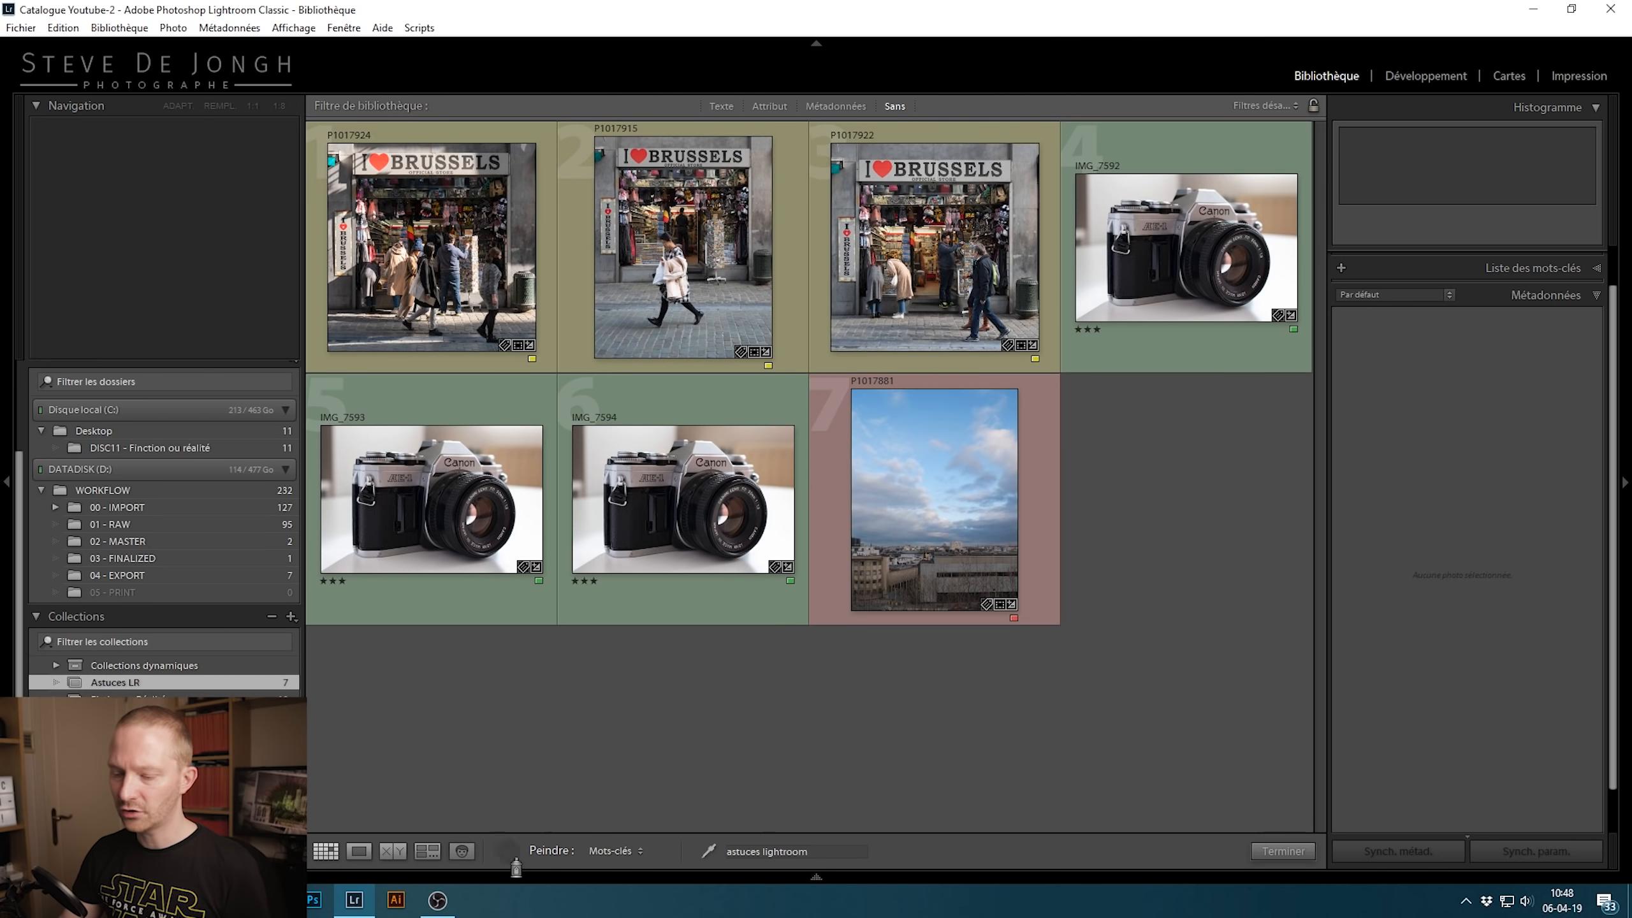
pyautogui.click(633, 853)
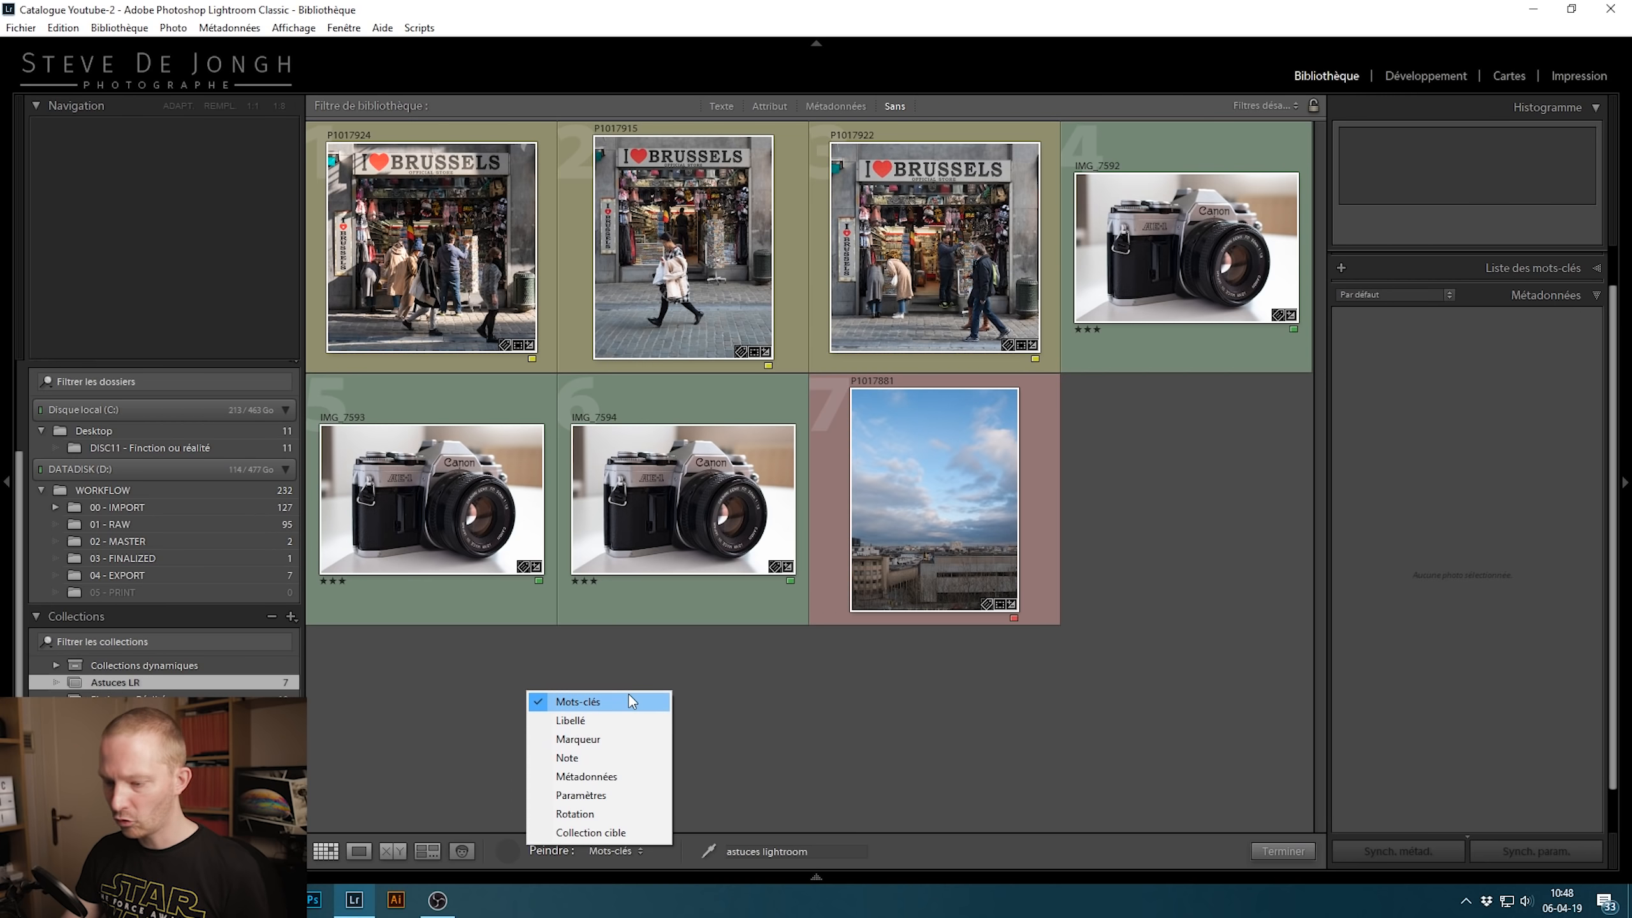
pyautogui.click(648, 701)
pyautogui.click(729, 850)
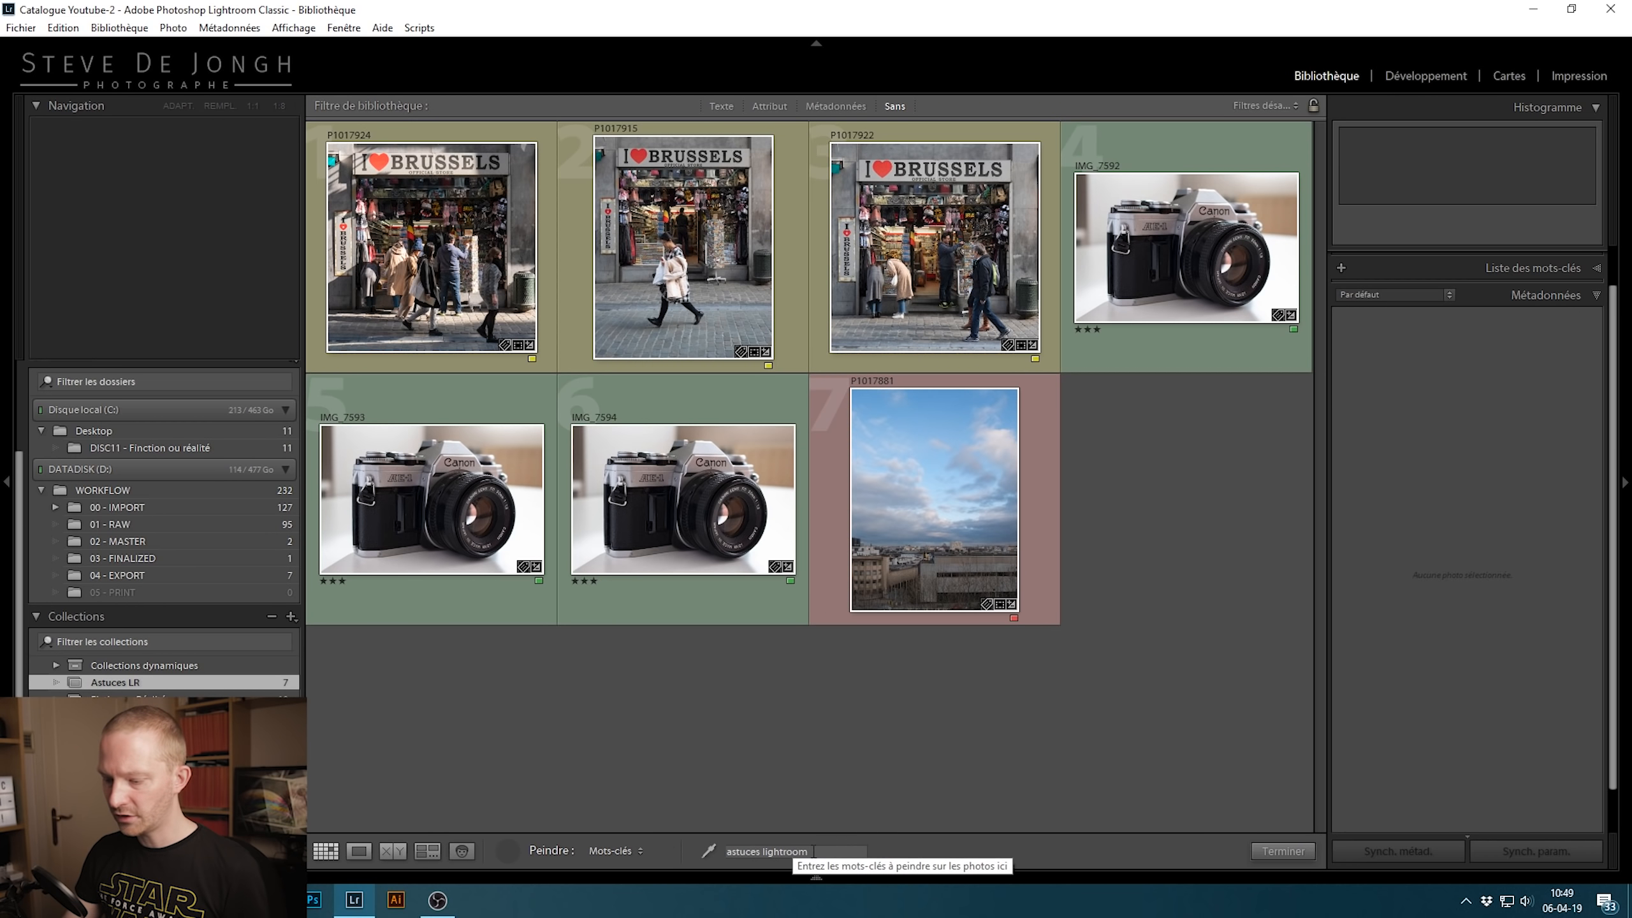
pyautogui.write('focus stacking')
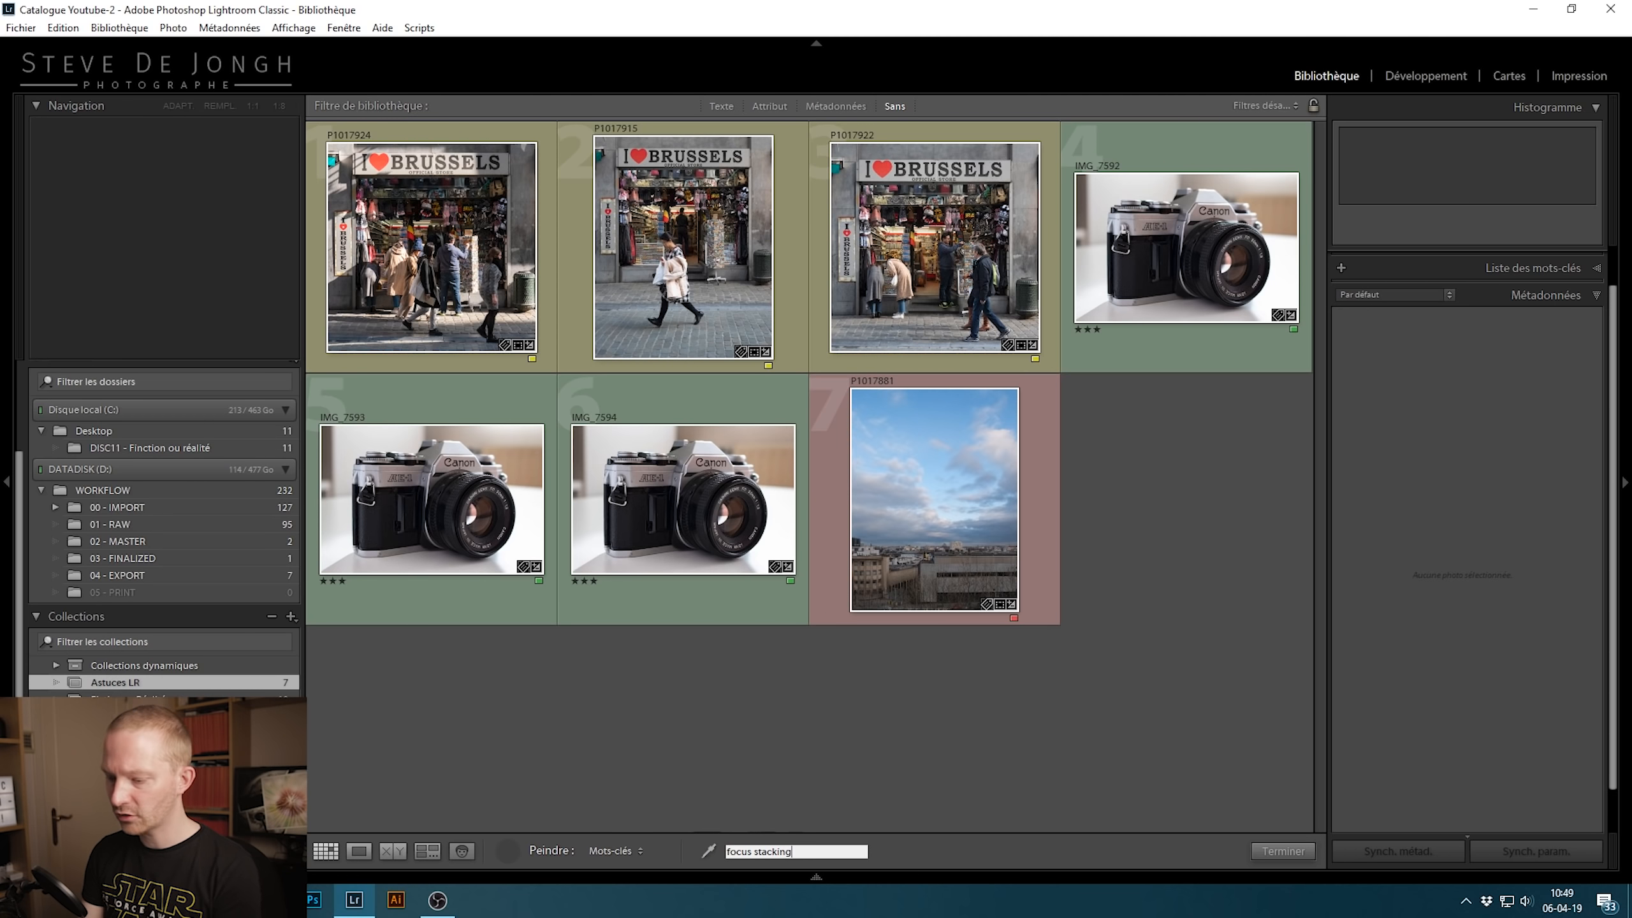
pyautogui.press('Return')
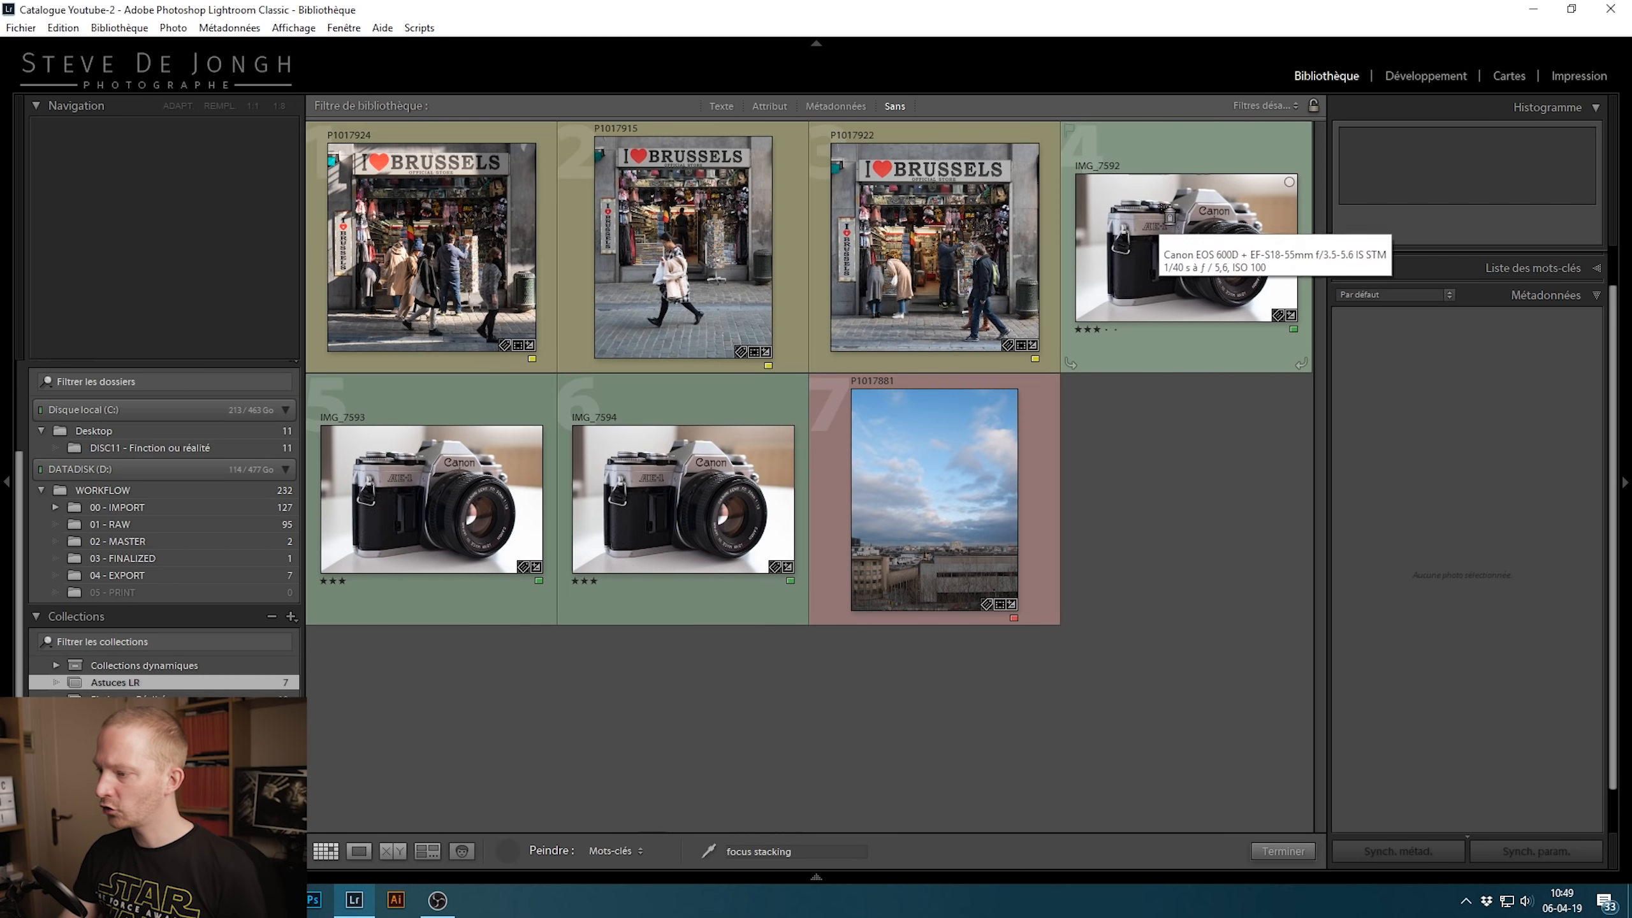
pyautogui.click(1175, 333)
pyautogui.moveTo(508, 477); pyautogui.dragTo(715, 473)
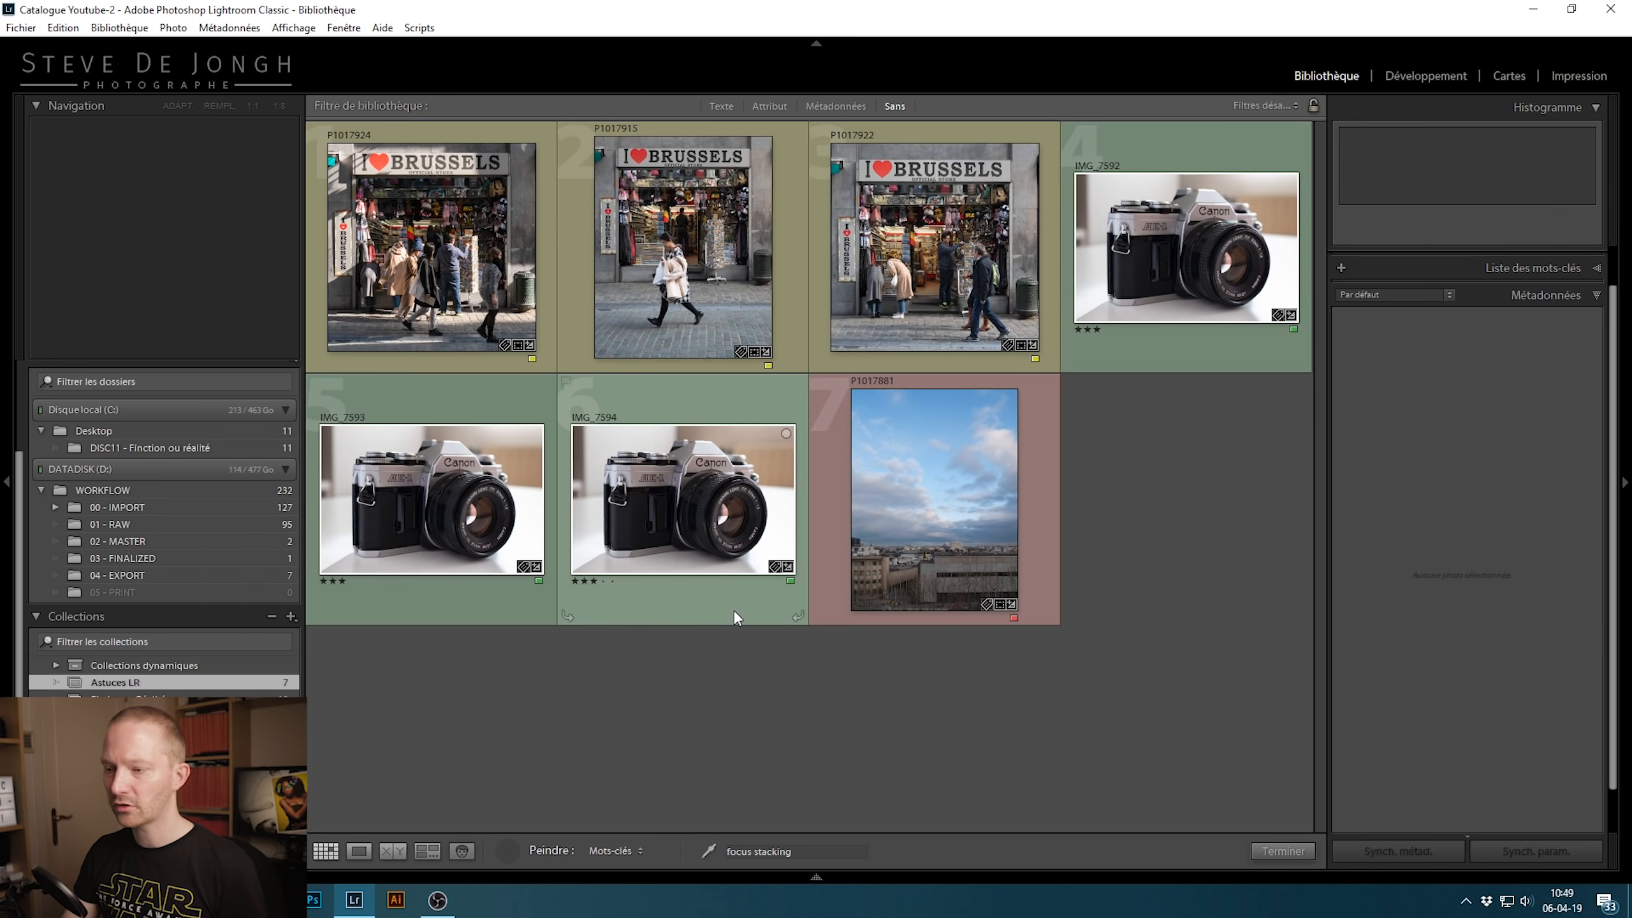
# Set the Painter tool to Marqueur with the Marquée flag and paint it onto all seven photos
pyautogui.click(630, 853)
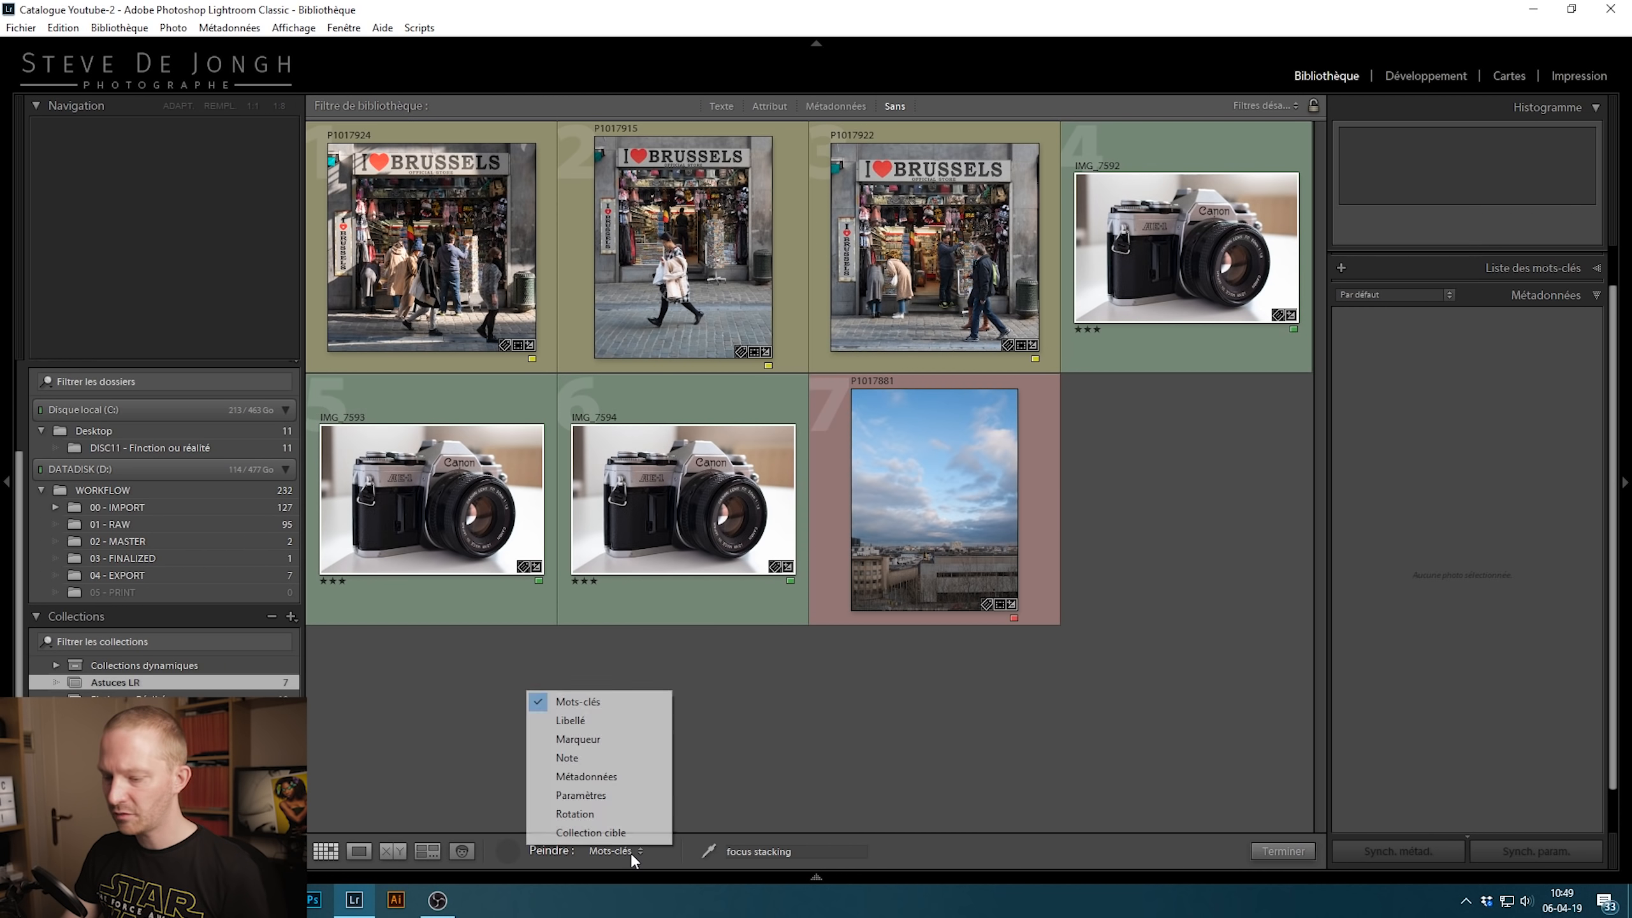
pyautogui.click(619, 739)
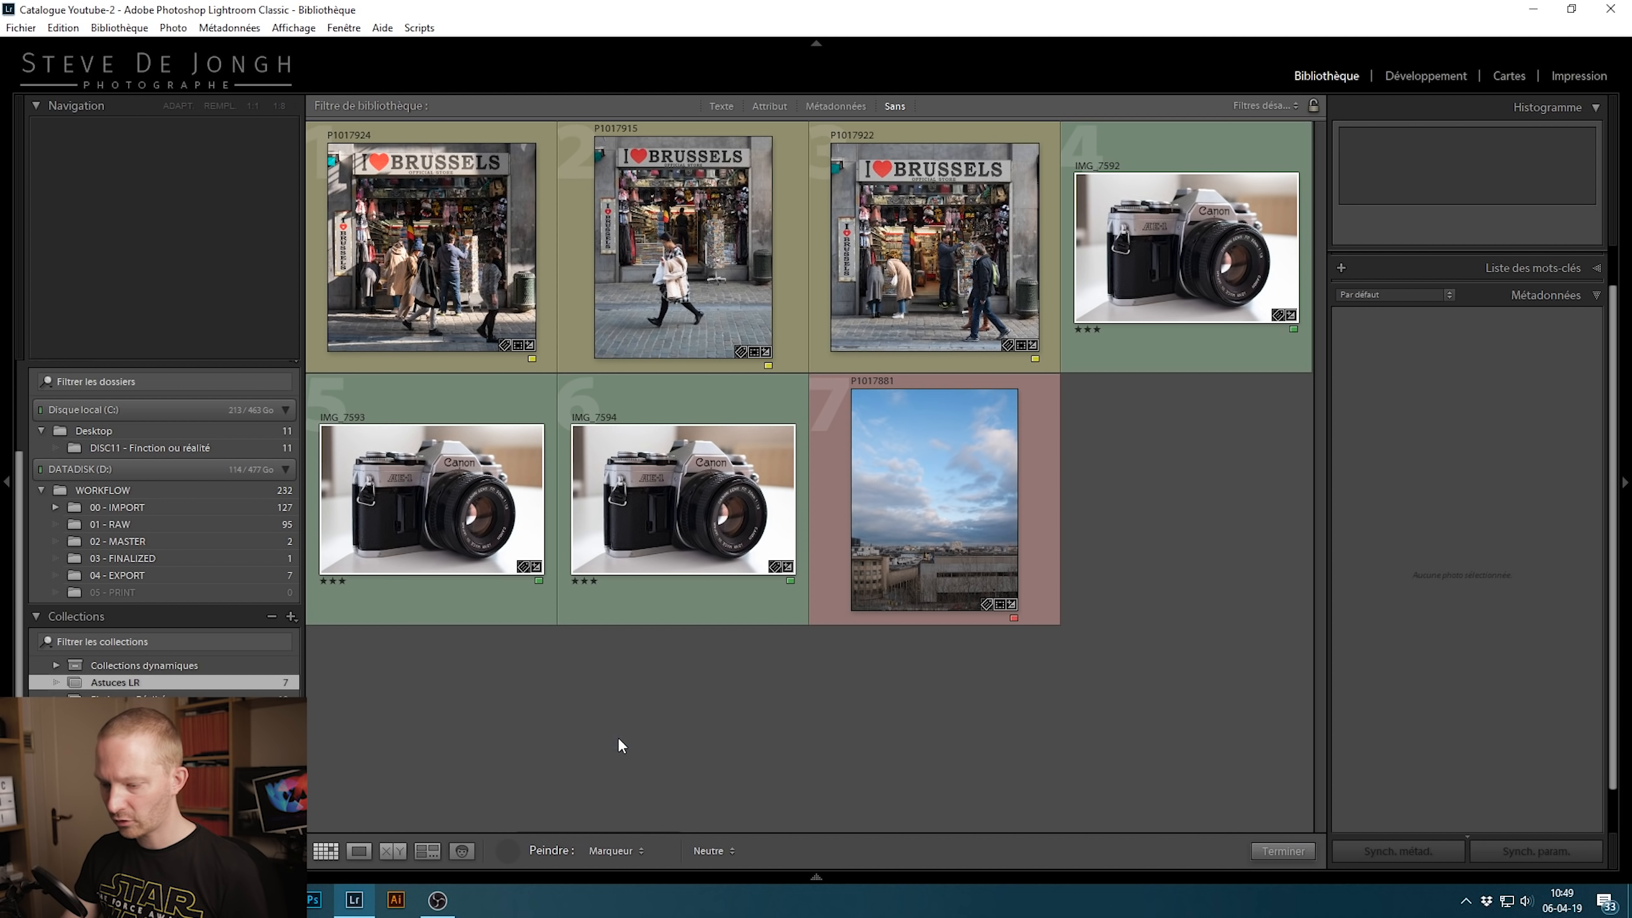
pyautogui.click(715, 853)
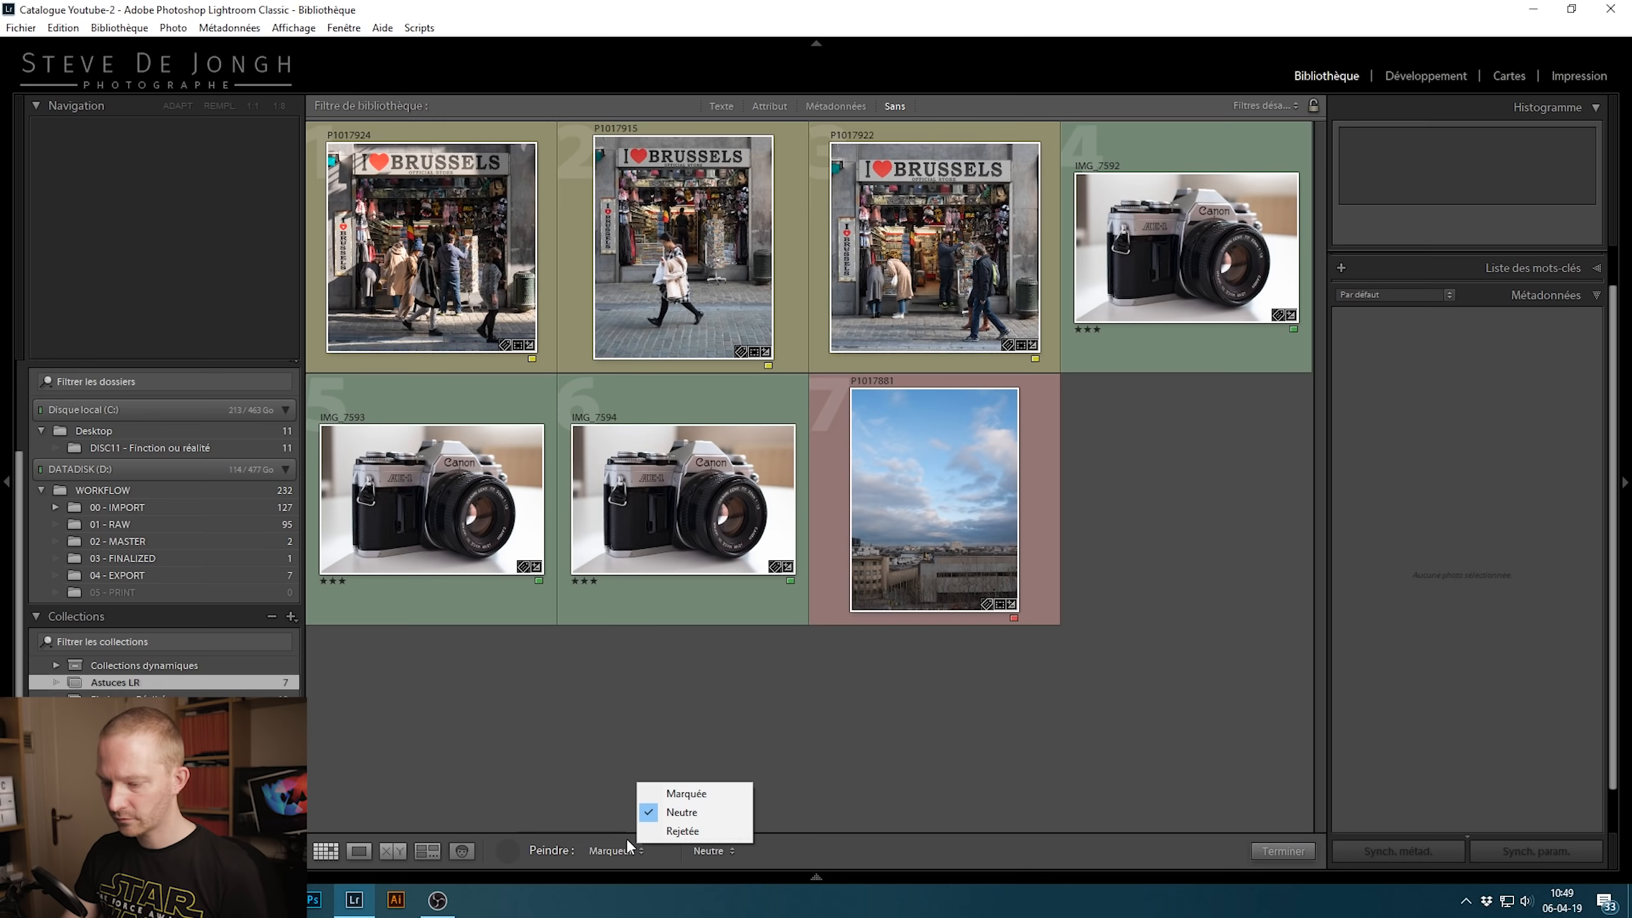
pyautogui.click(696, 797)
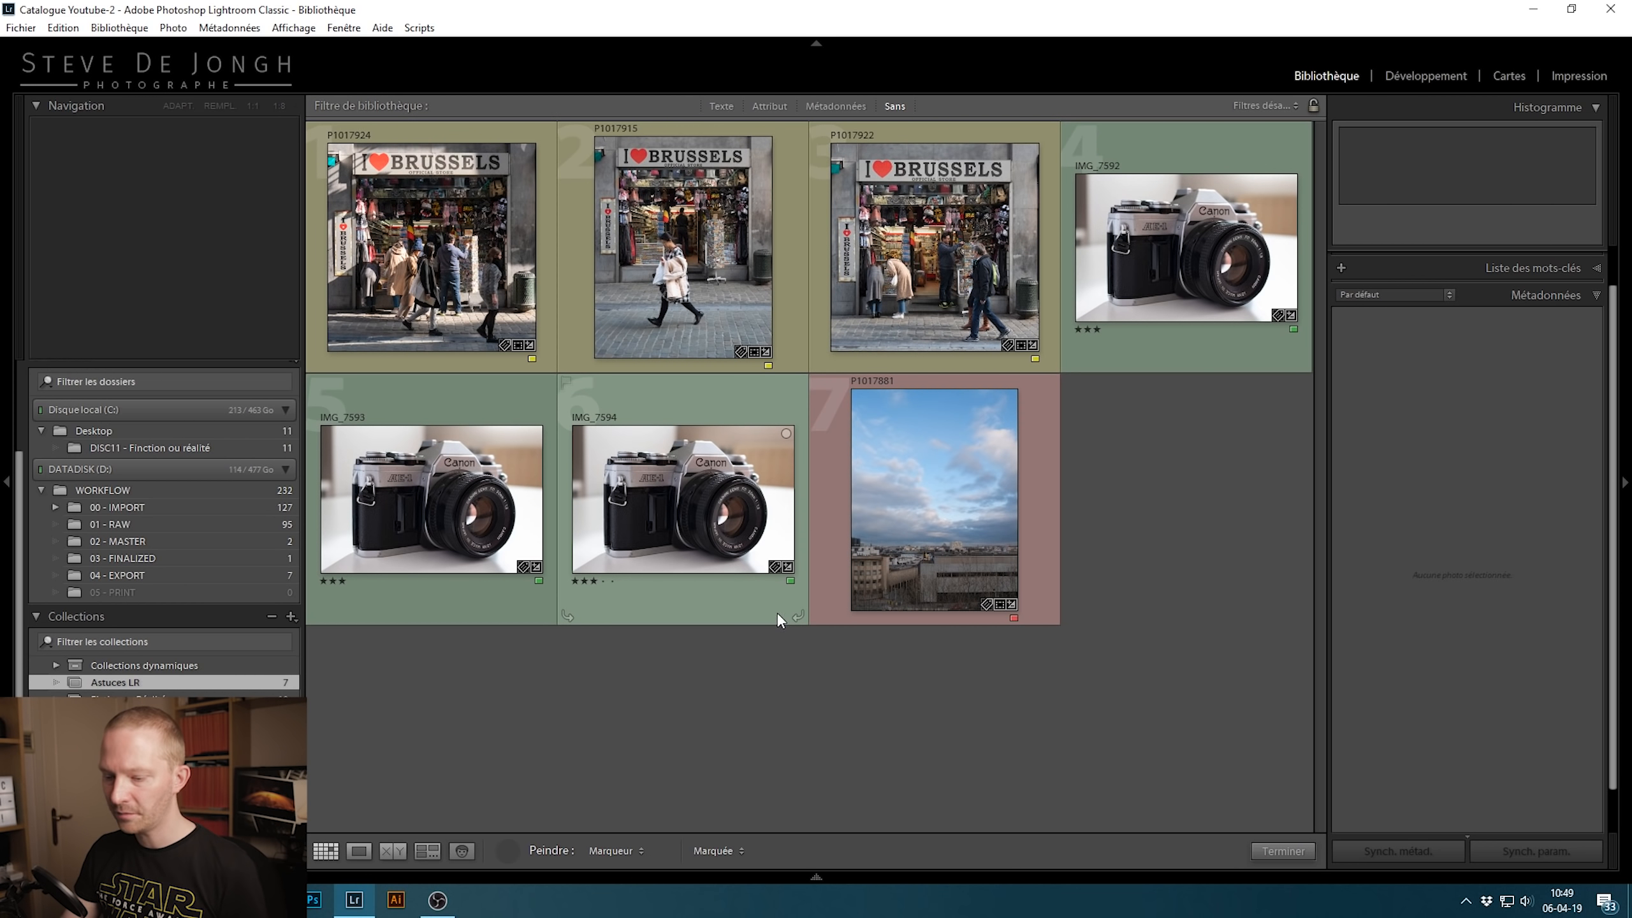
pyautogui.moveTo(478, 219)
pyautogui.mouseDown()
pyautogui.moveTo(417, 250)
pyautogui.moveTo(1232, 273)
pyautogui.moveTo(937, 590)
pyautogui.moveTo(366, 572)
pyautogui.mouseUp()
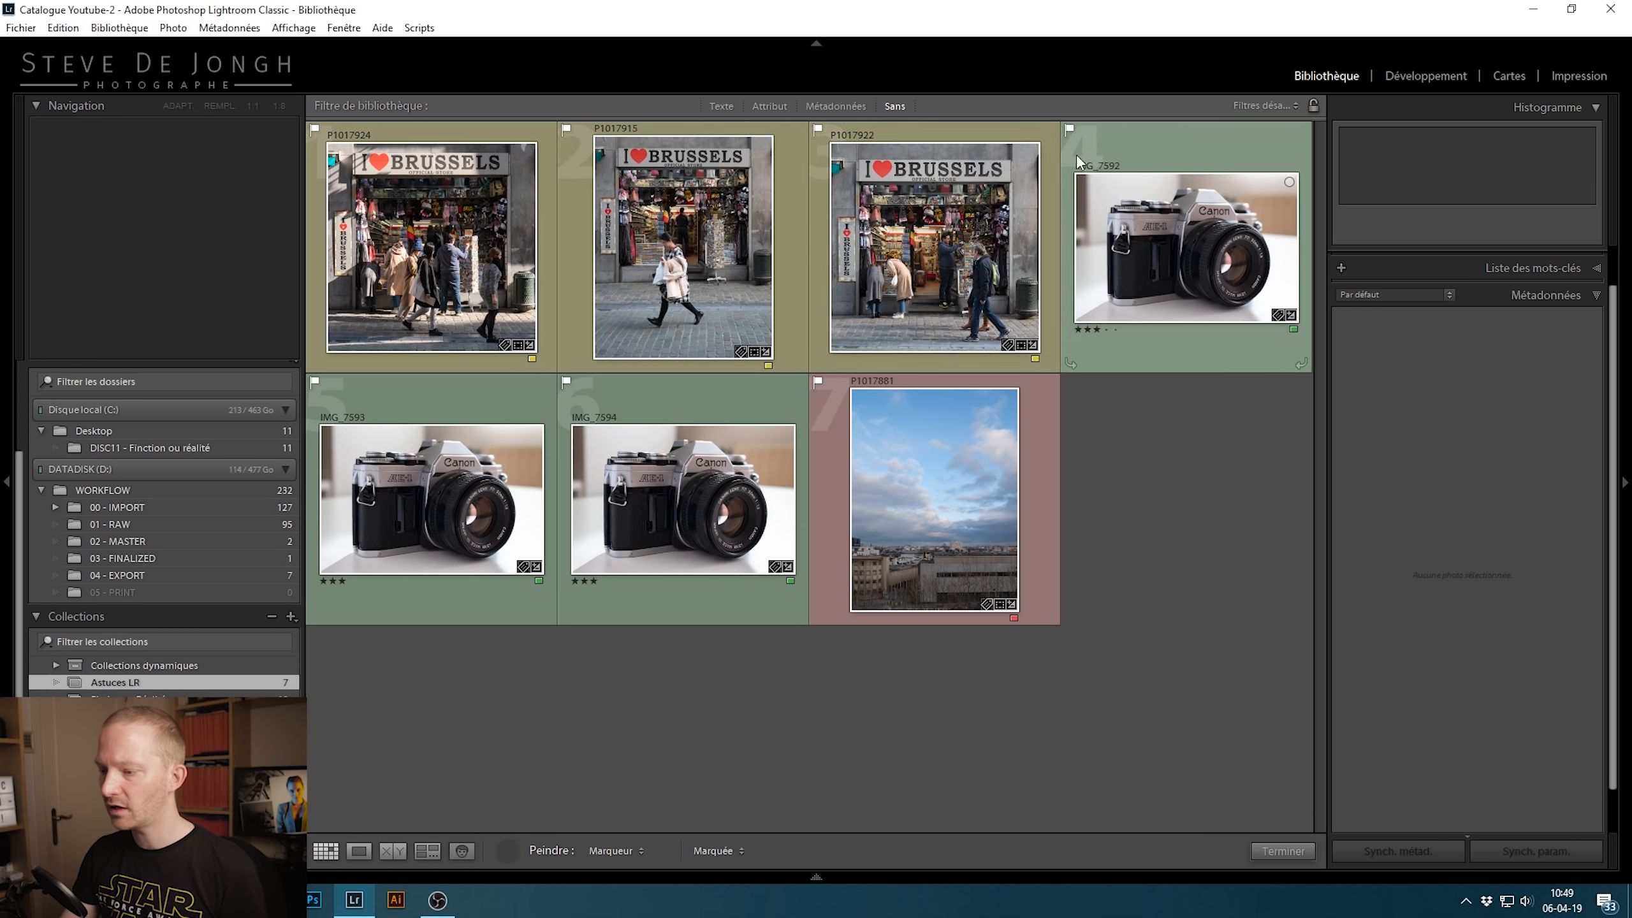
# Paint a five-star Note onto all seven photos and exit the Painter tool
pyautogui.click(614, 852)
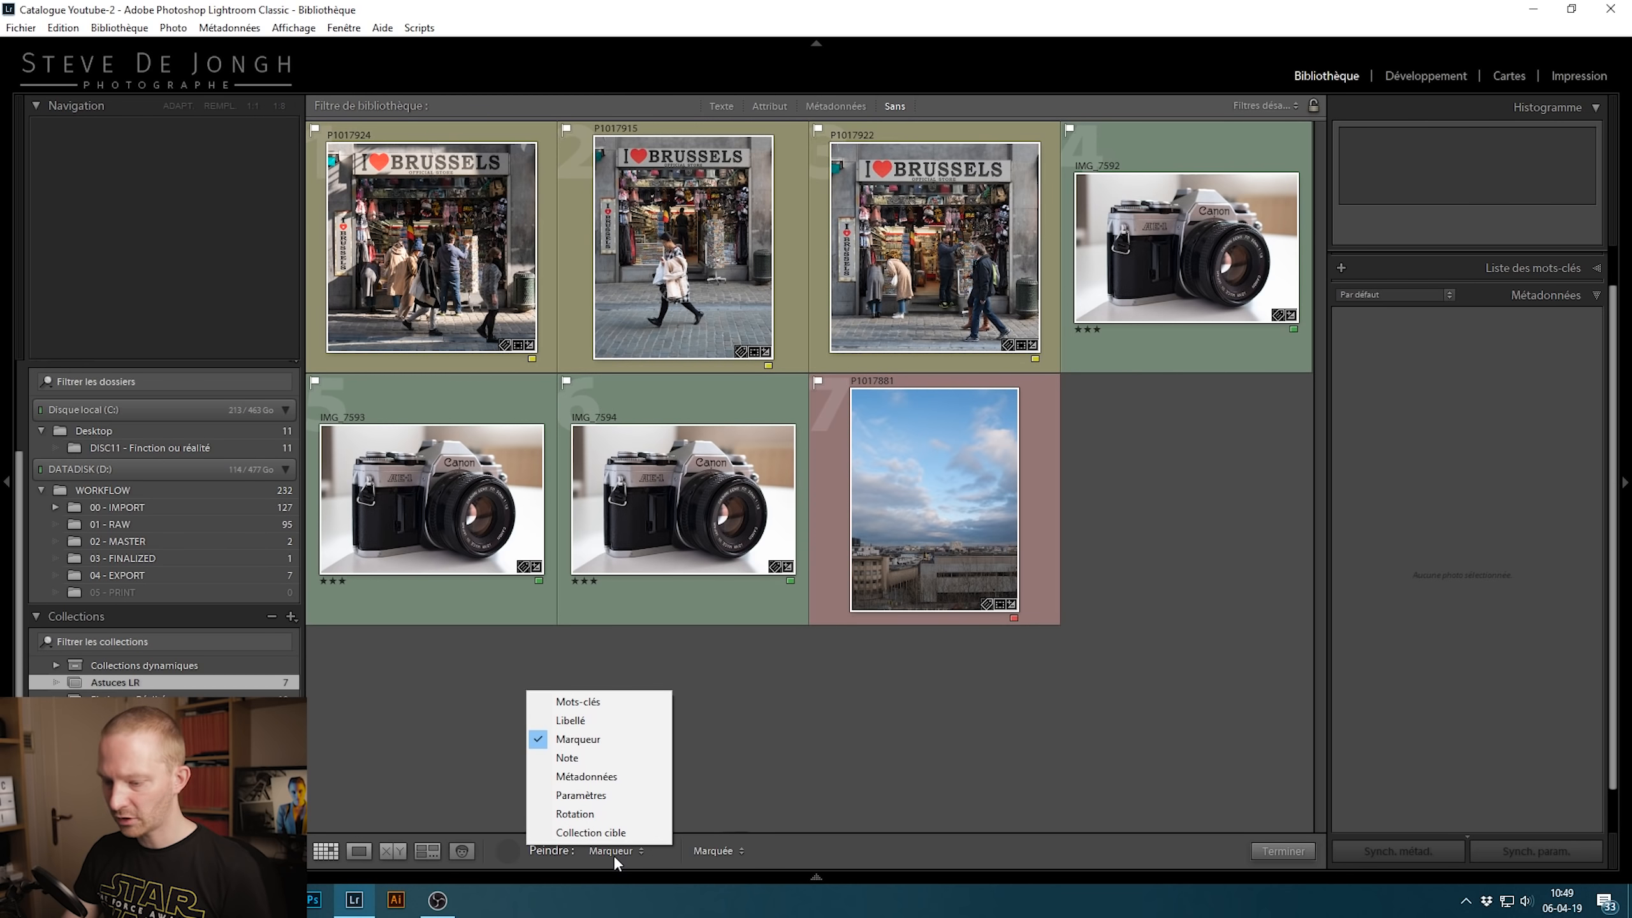
pyautogui.click(627, 756)
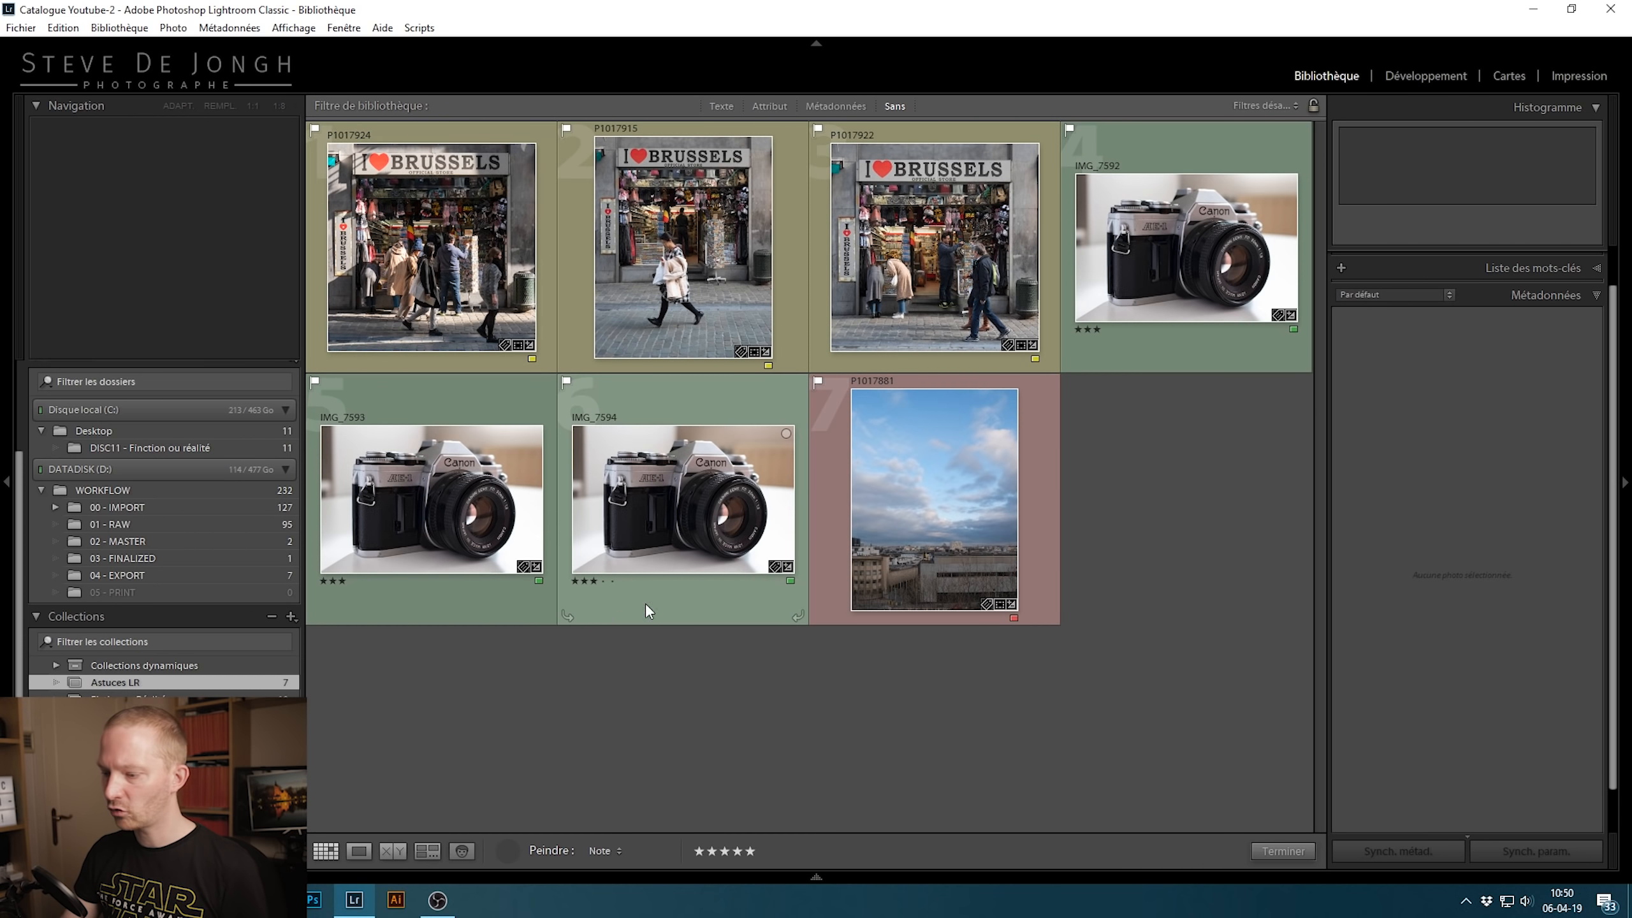
pyautogui.moveTo(411, 233)
pyautogui.mouseDown()
pyautogui.moveTo(986, 242)
pyautogui.moveTo(912, 411)
pyautogui.moveTo(402, 511)
pyautogui.moveTo(681, 646)
pyautogui.mouseUp()
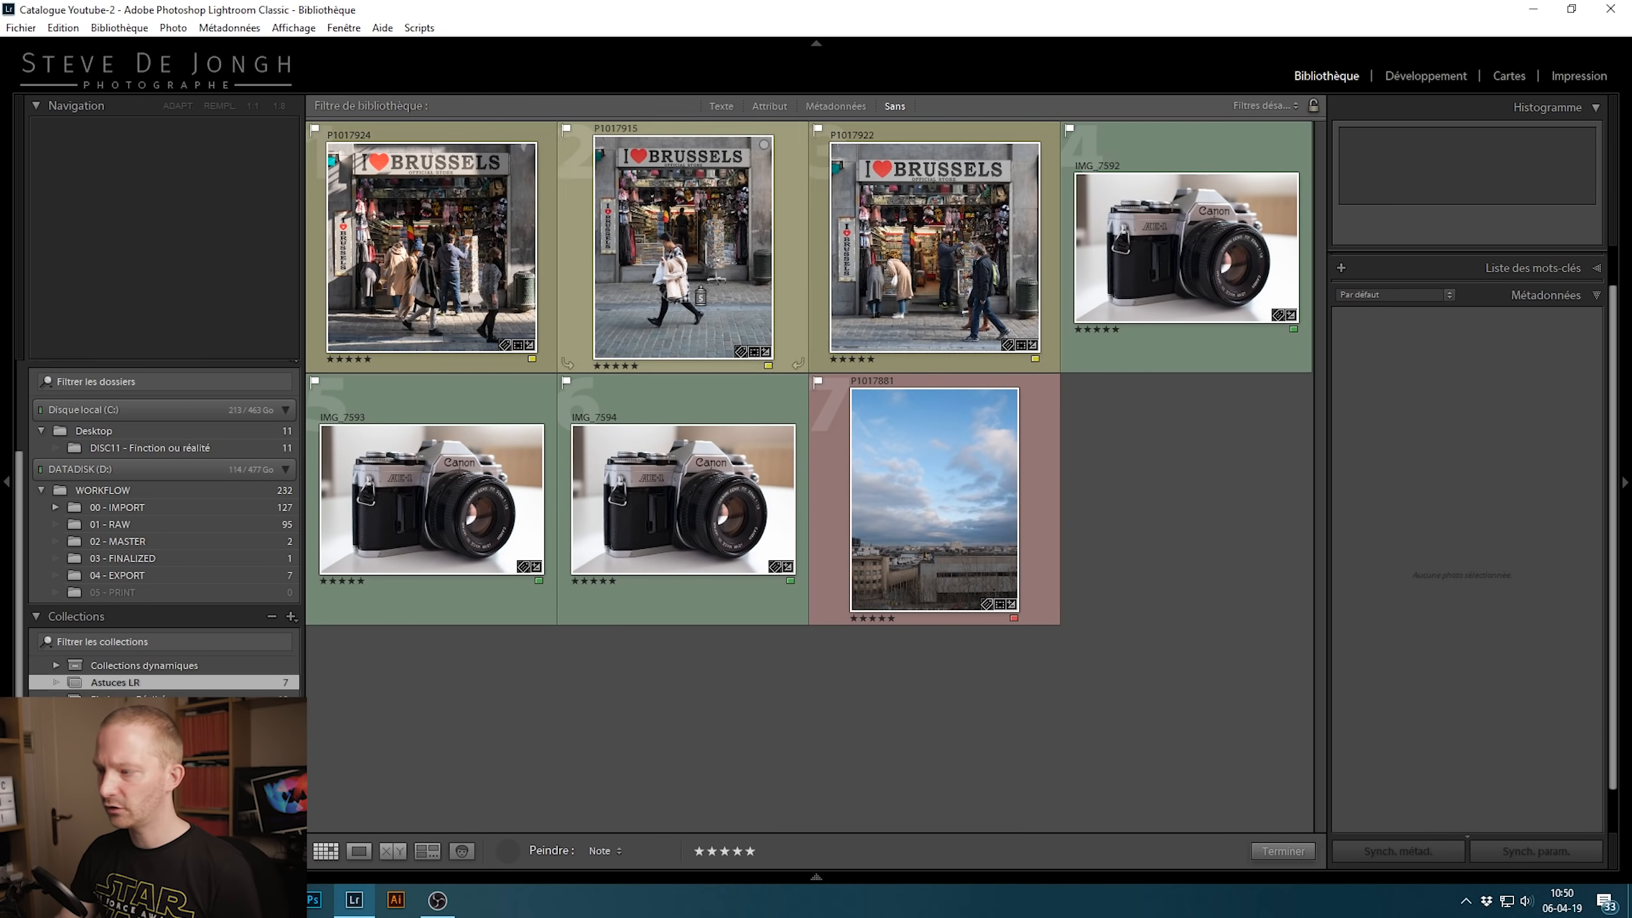
pyautogui.press('Escape')
# Compare P1017924 and P1017915 side by side in the Comparaison view, and go back to the grid
pyautogui.click(463, 248)
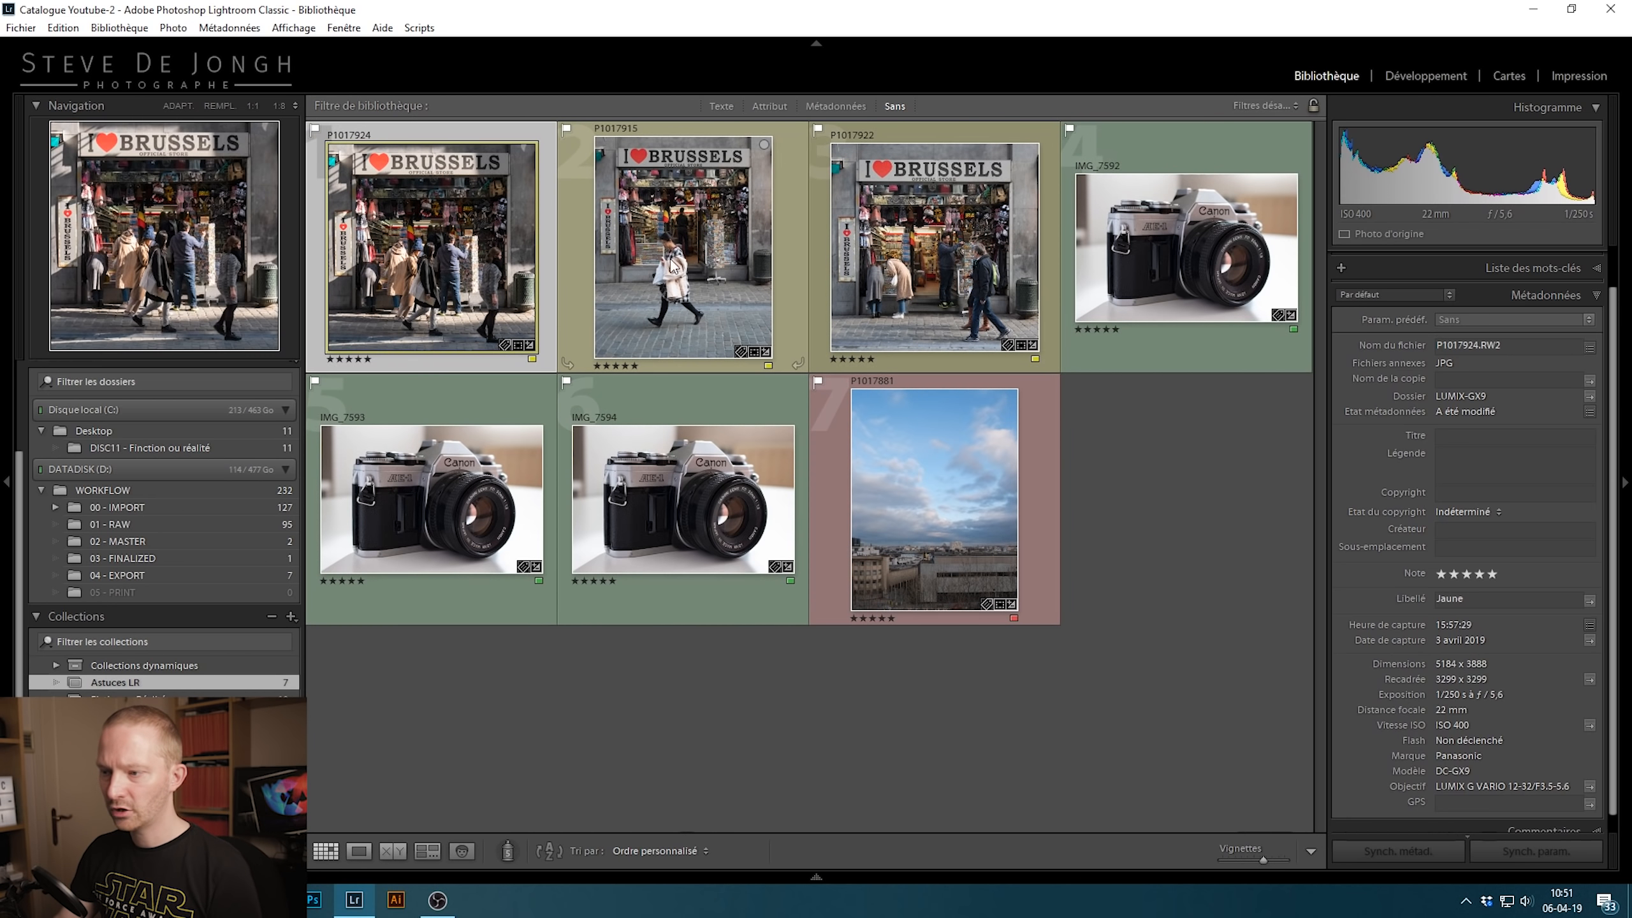
pyautogui.keyDown('ctrl'); pyautogui.click(673, 265); pyautogui.keyUp('ctrl')
pyautogui.click(403, 851)
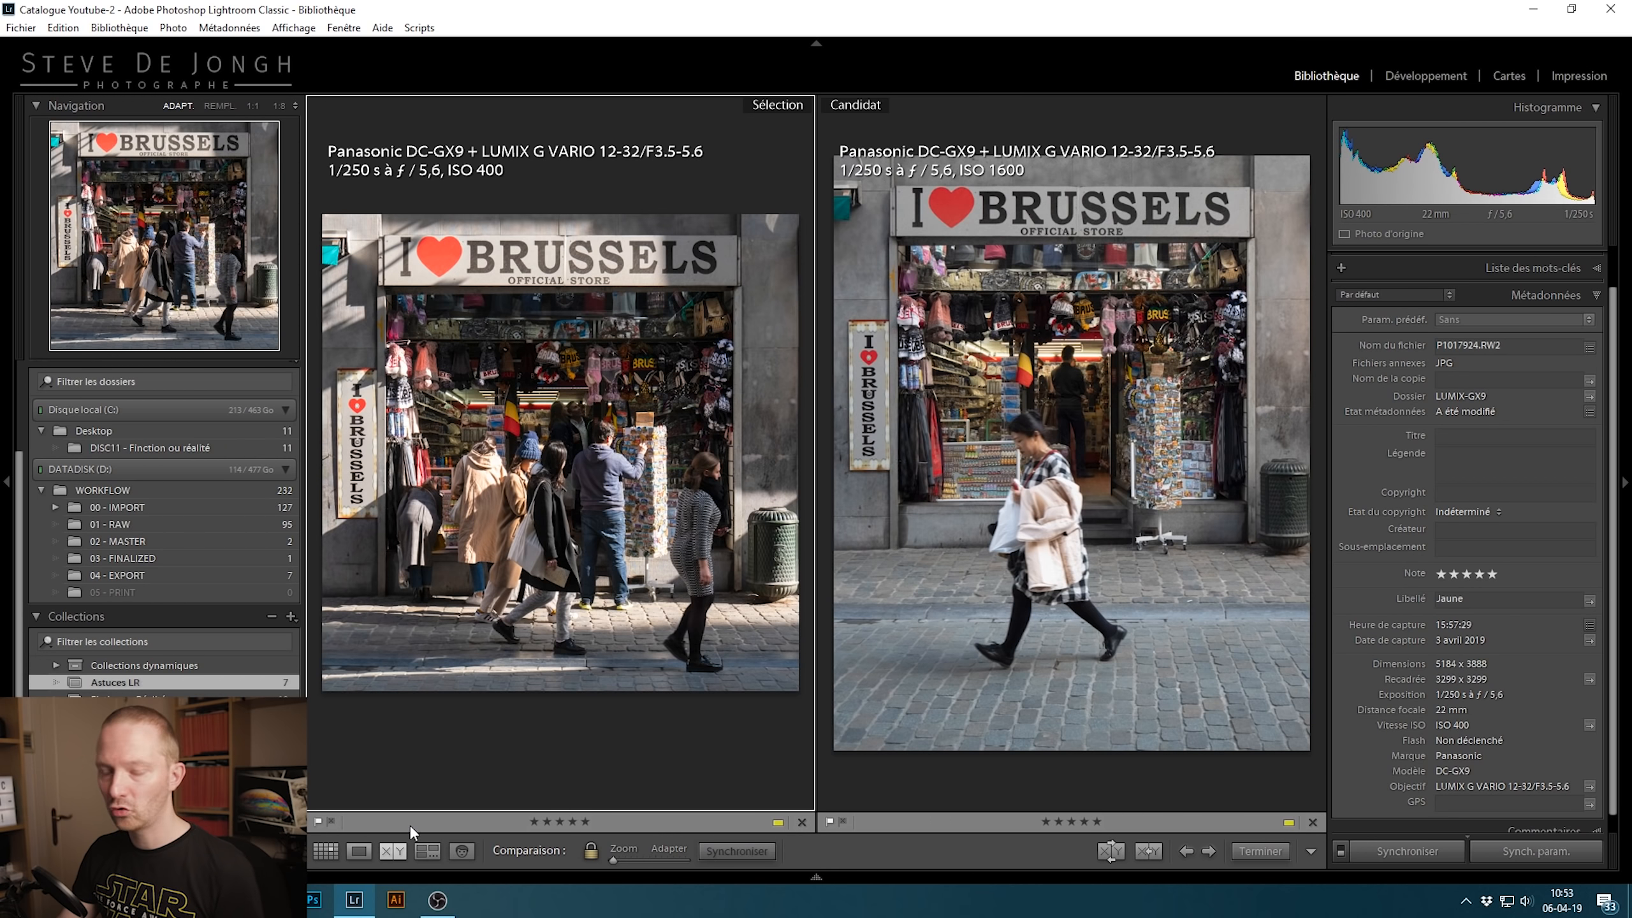
pyautogui.click(328, 854)
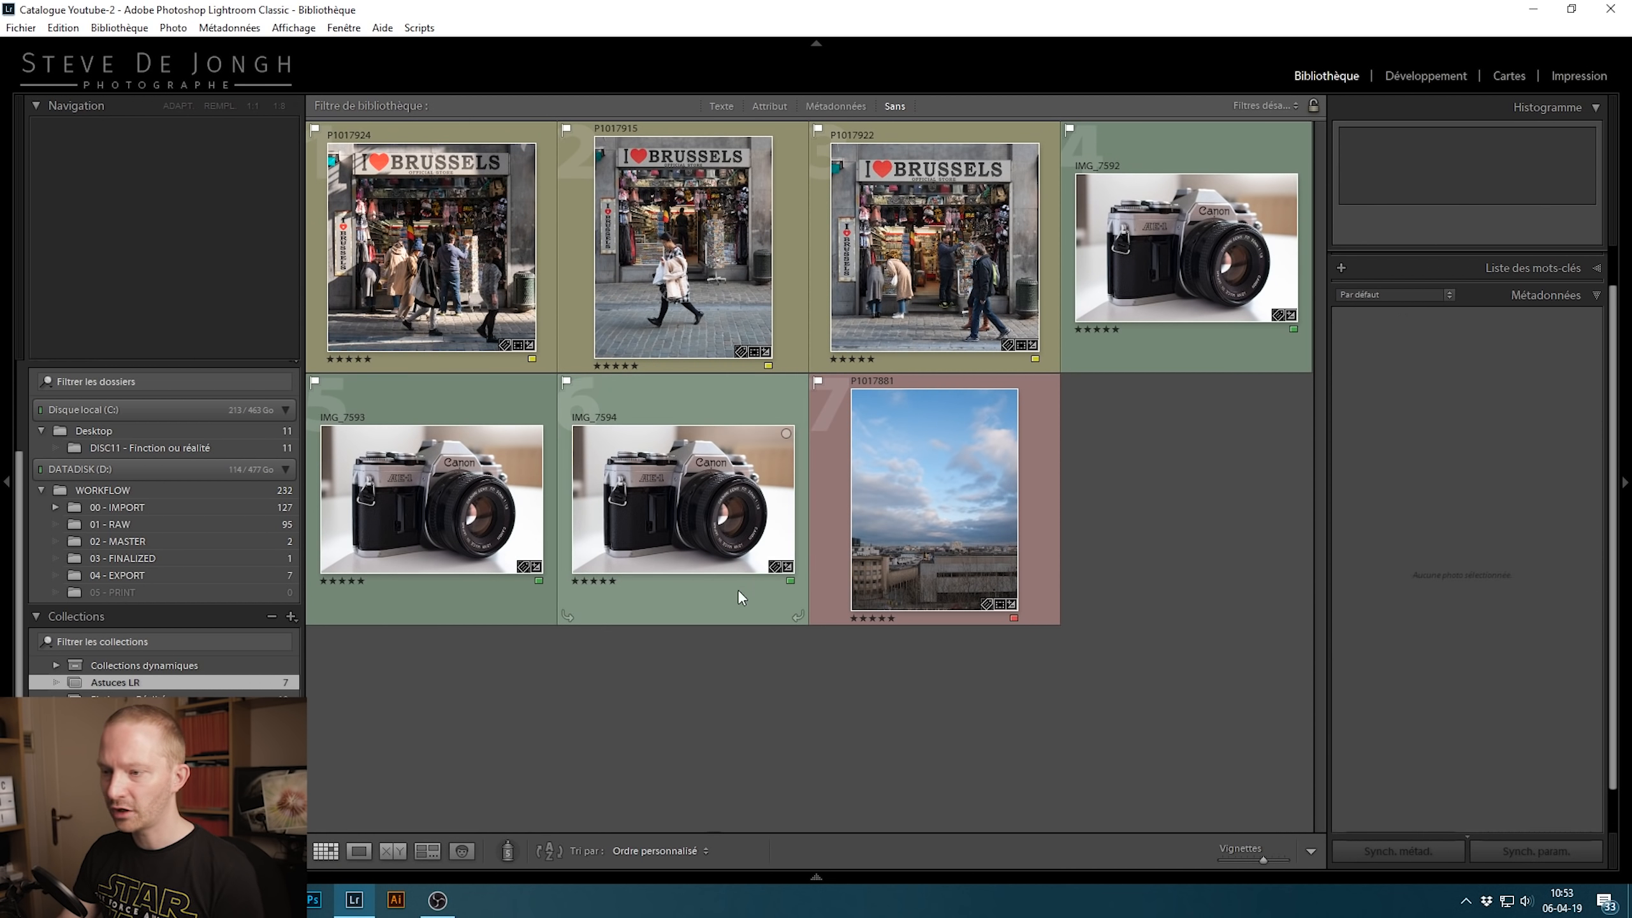
# Match the total exposures of P1017915 and P1017922 to P1017924, and make P1017922 the active photo of the selection
pyautogui.click(425, 215)
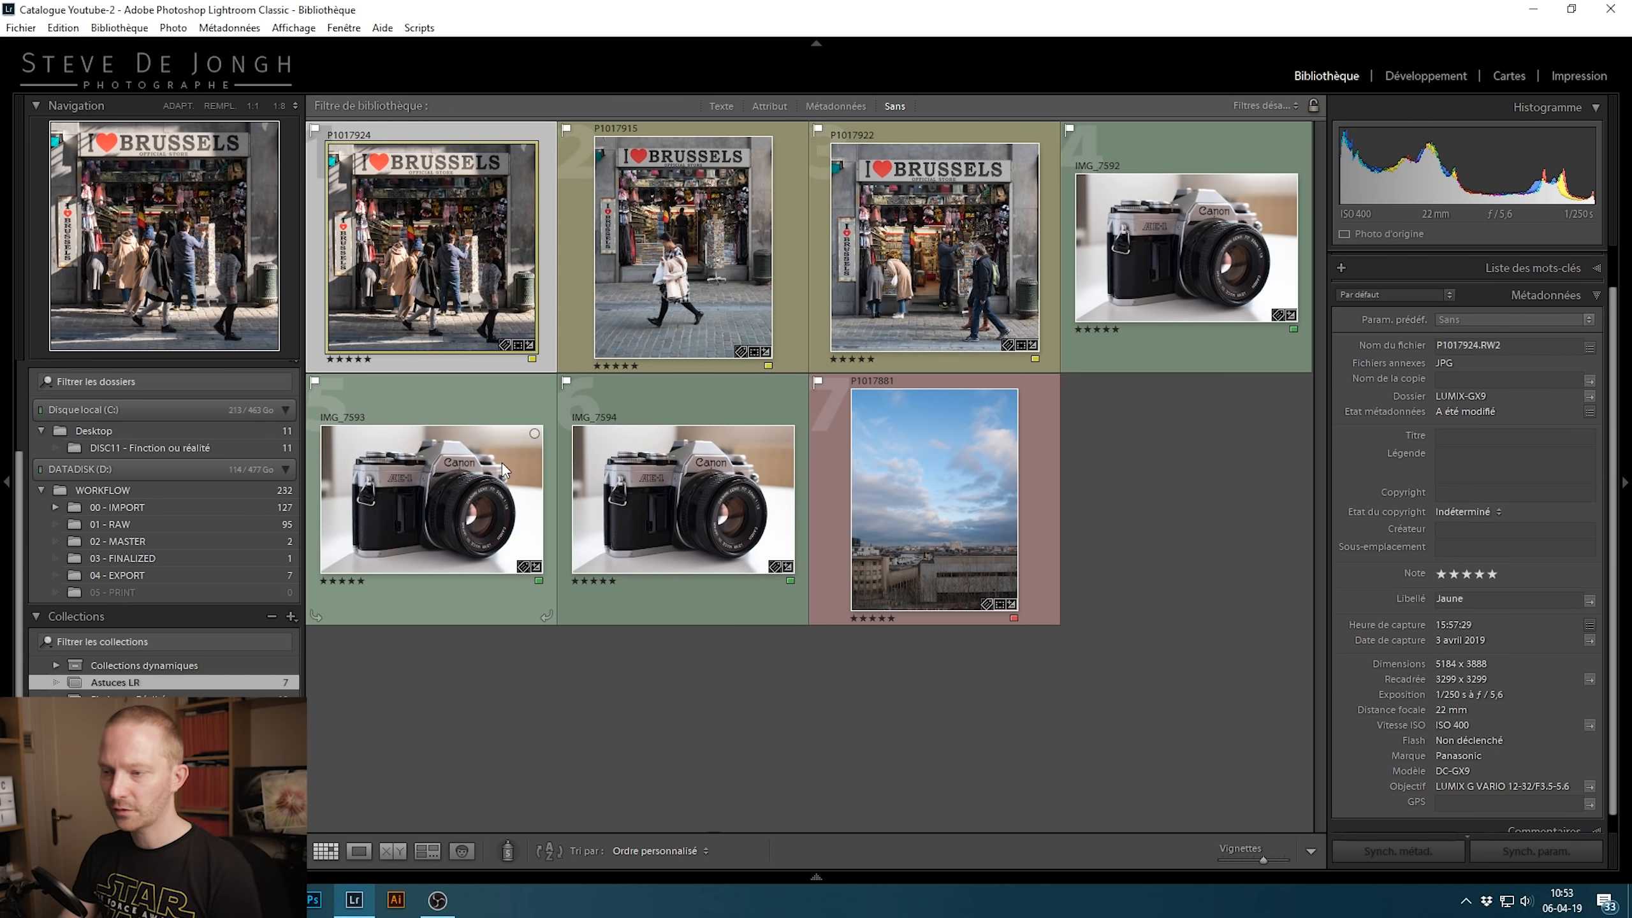
pyautogui.keyDown('ctrl'); pyautogui.click(684, 181); pyautogui.keyUp('ctrl')
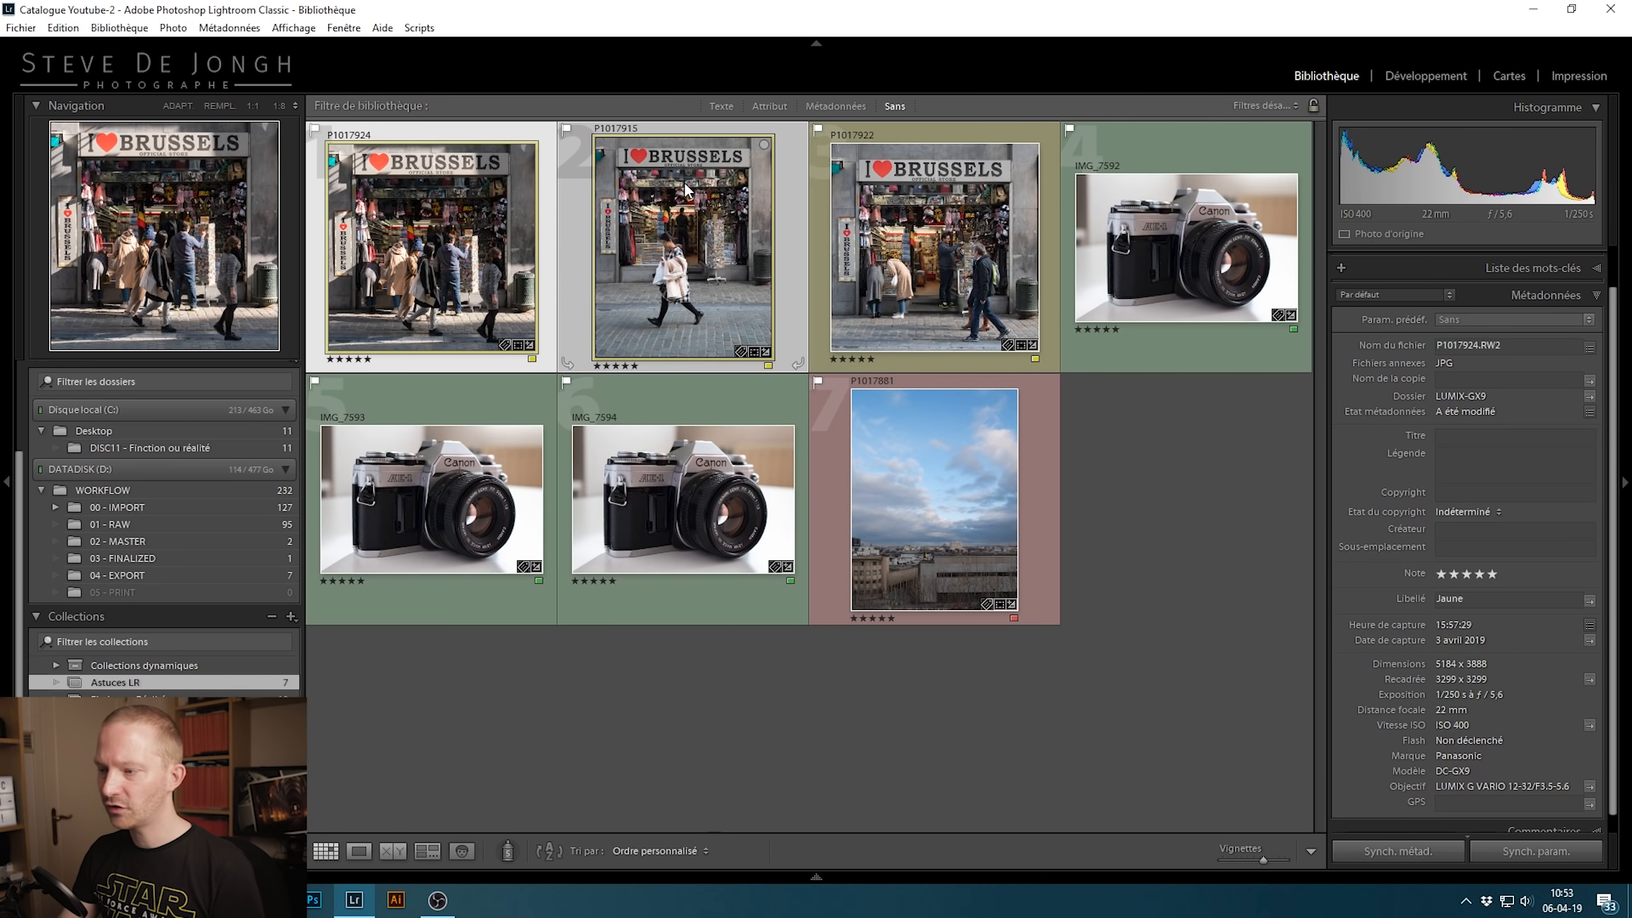
pyautogui.keyDown('ctrl'); pyautogui.click(910, 179); pyautogui.keyUp('ctrl')
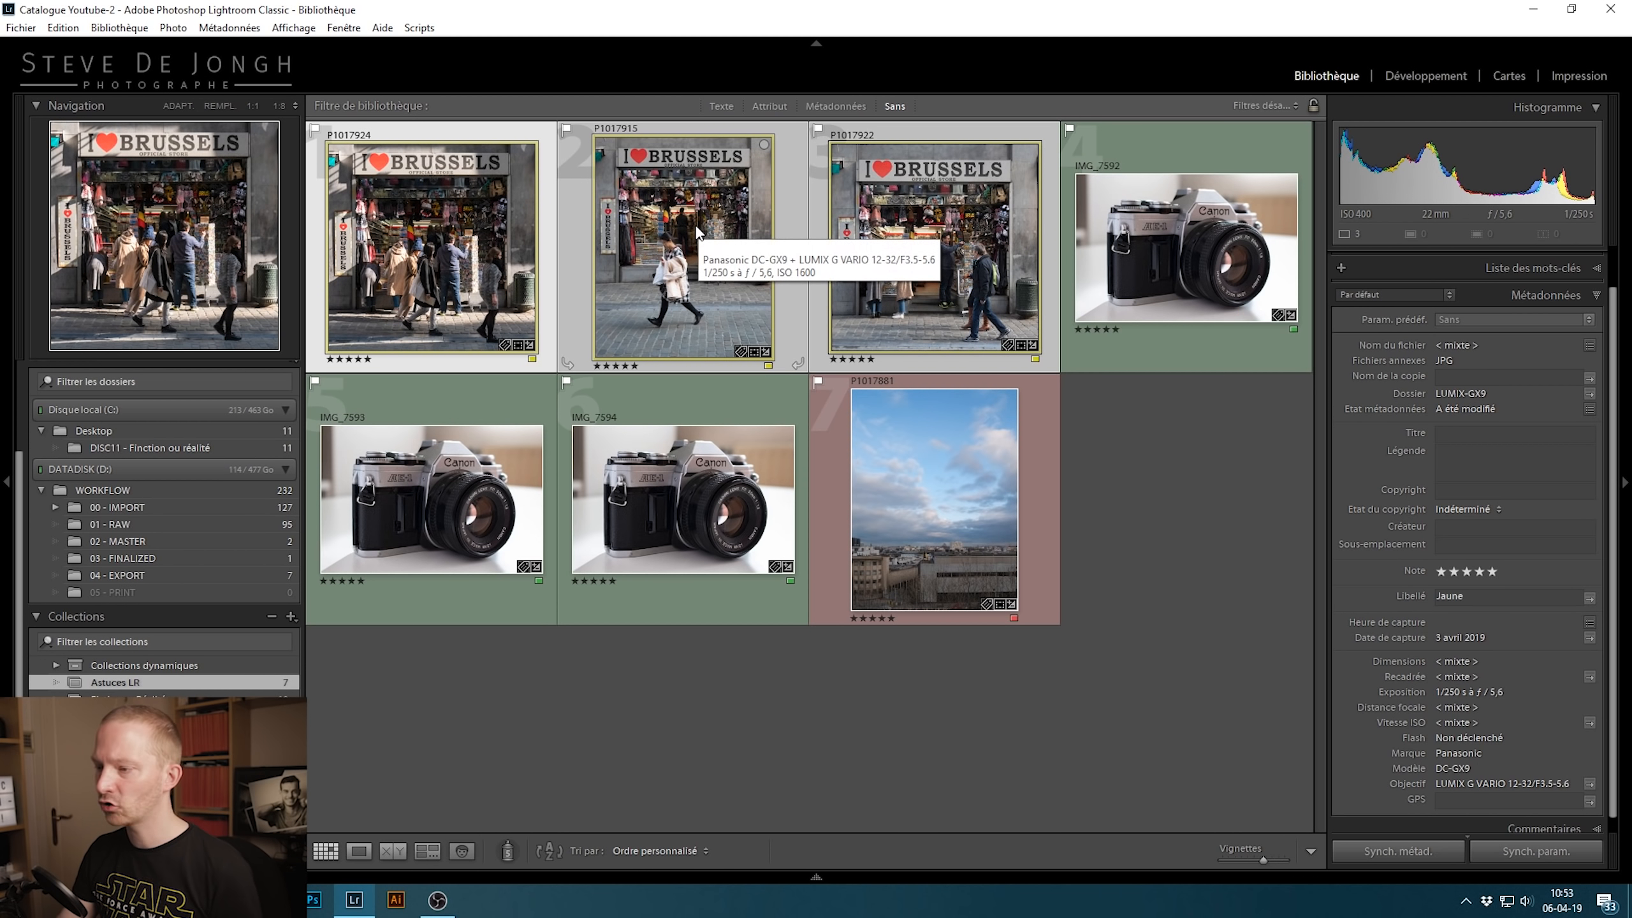
pyautogui.click(173, 27)
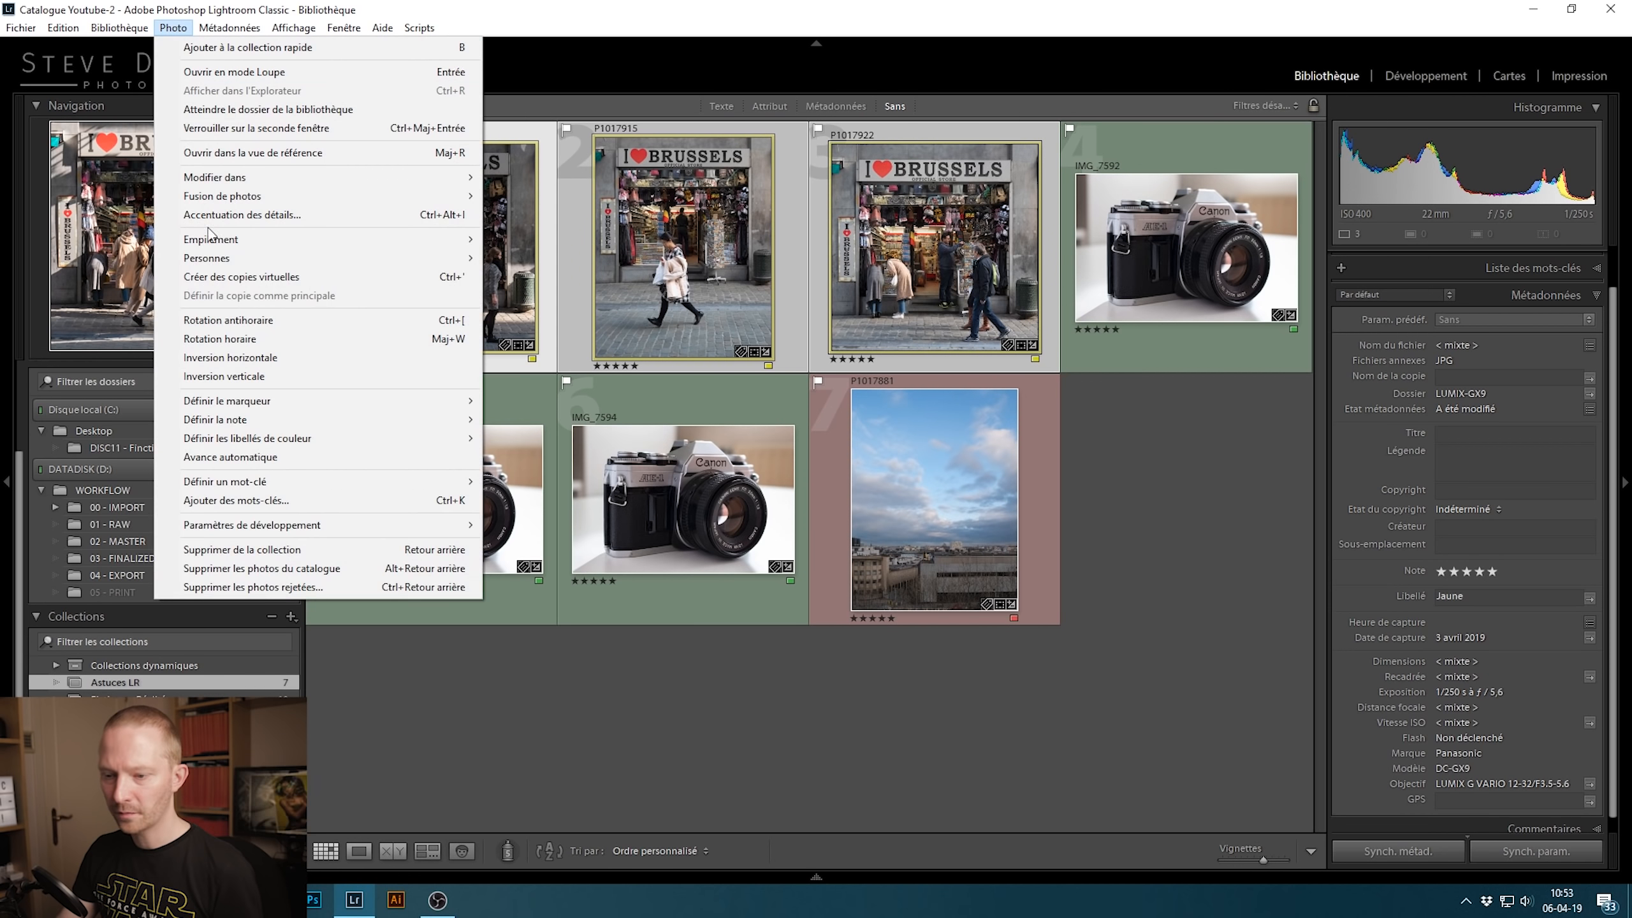
pyautogui.moveTo(321, 525)
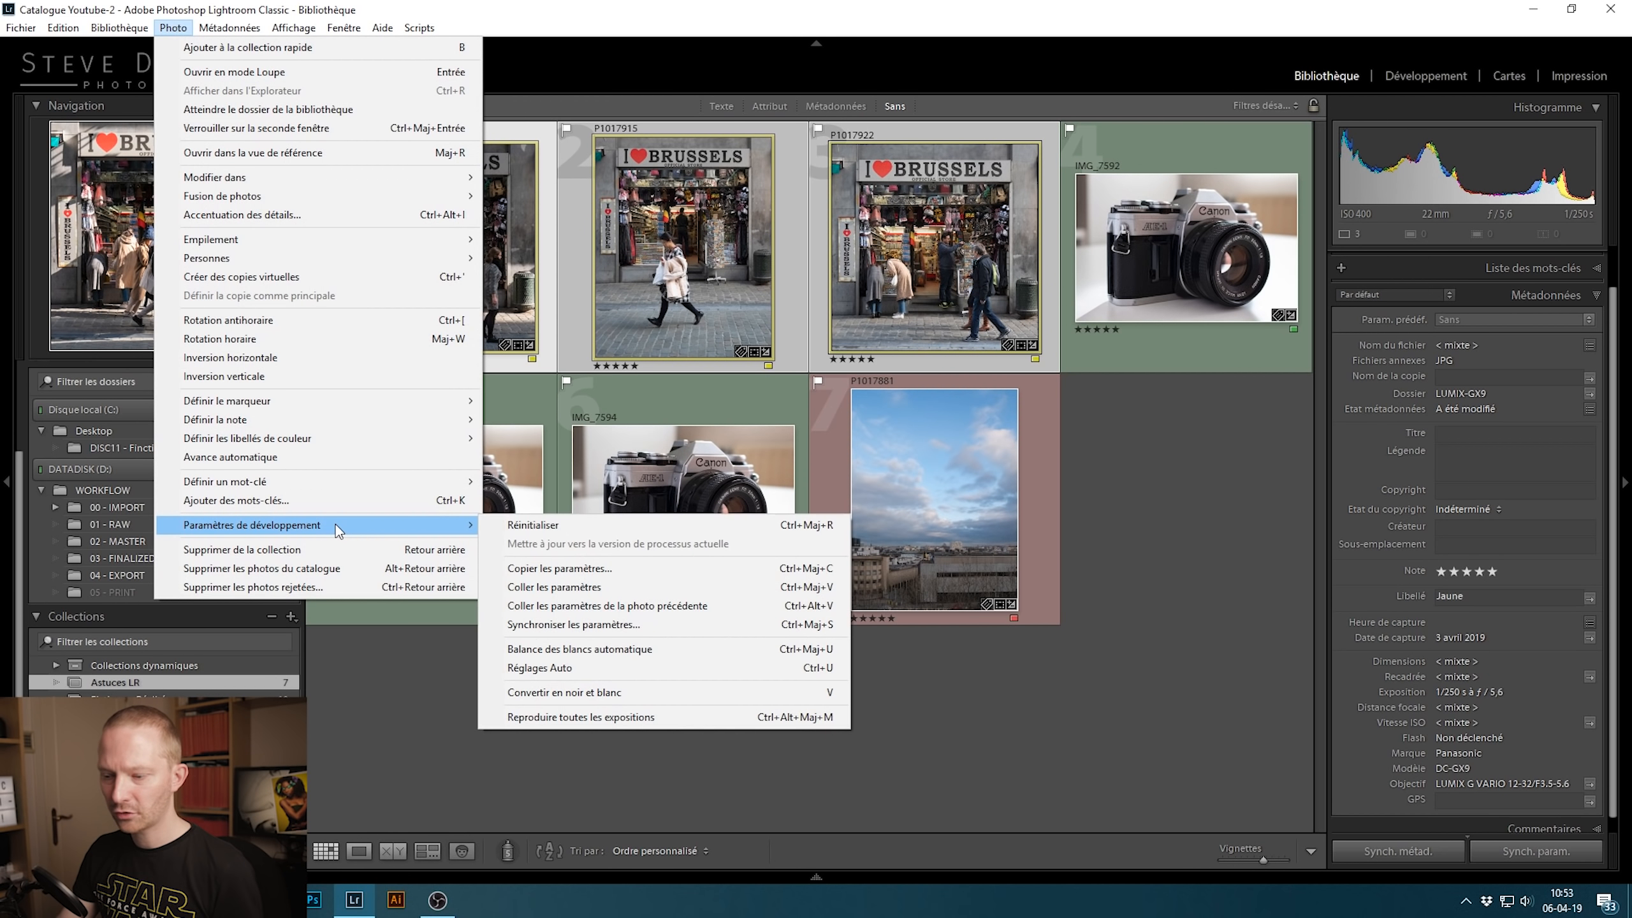
pyautogui.click(734, 712)
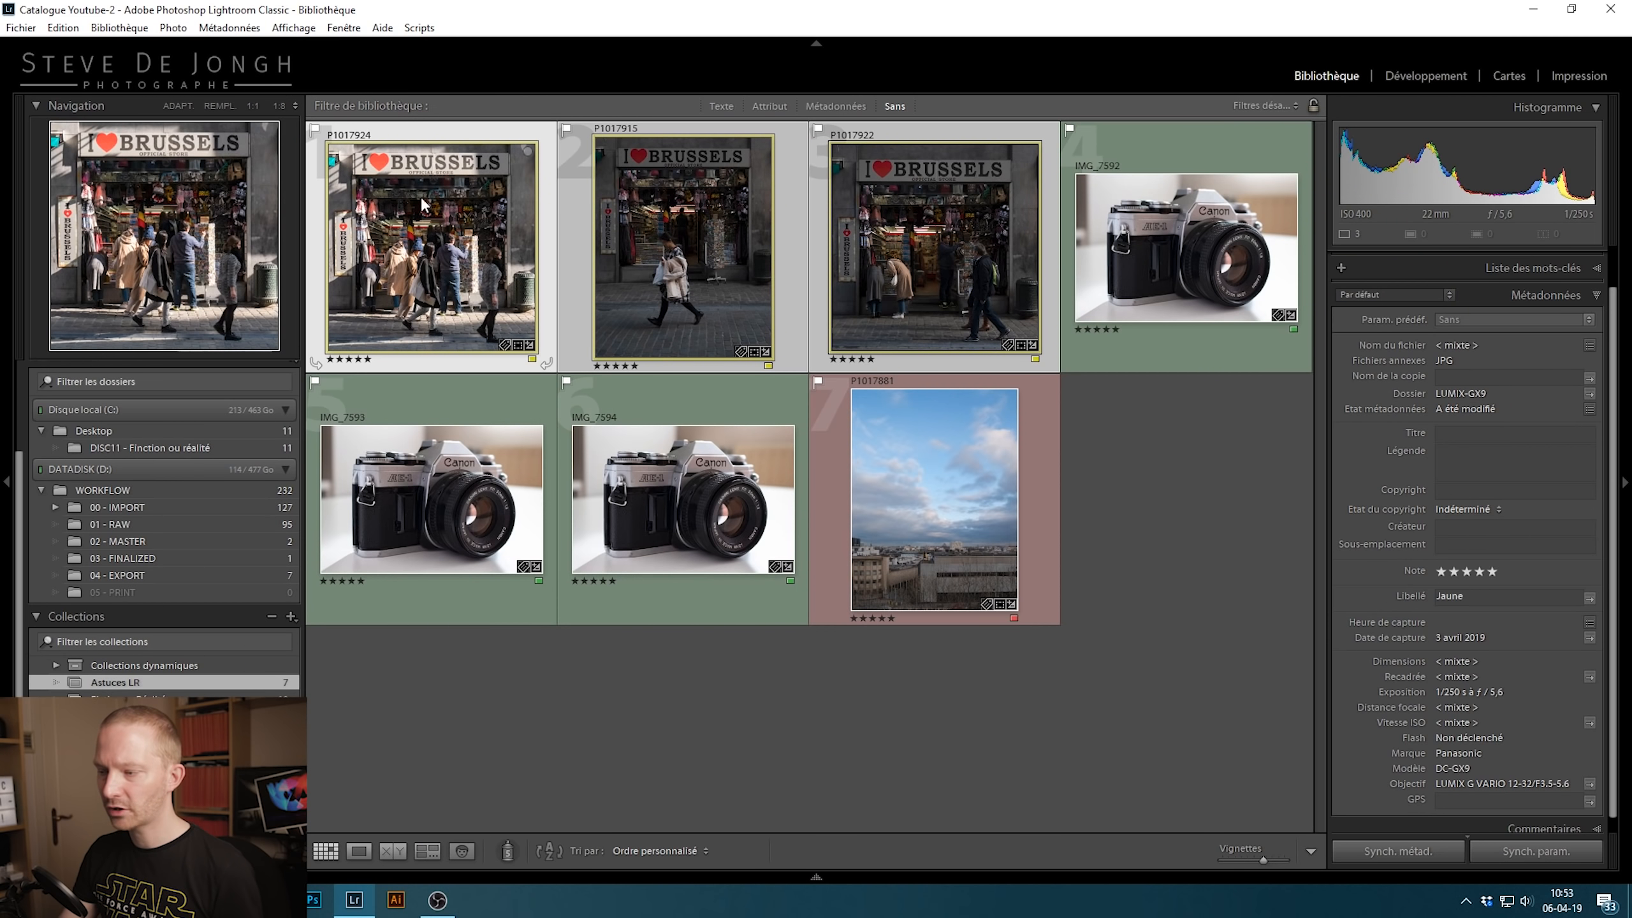
pyautogui.click(938, 214)
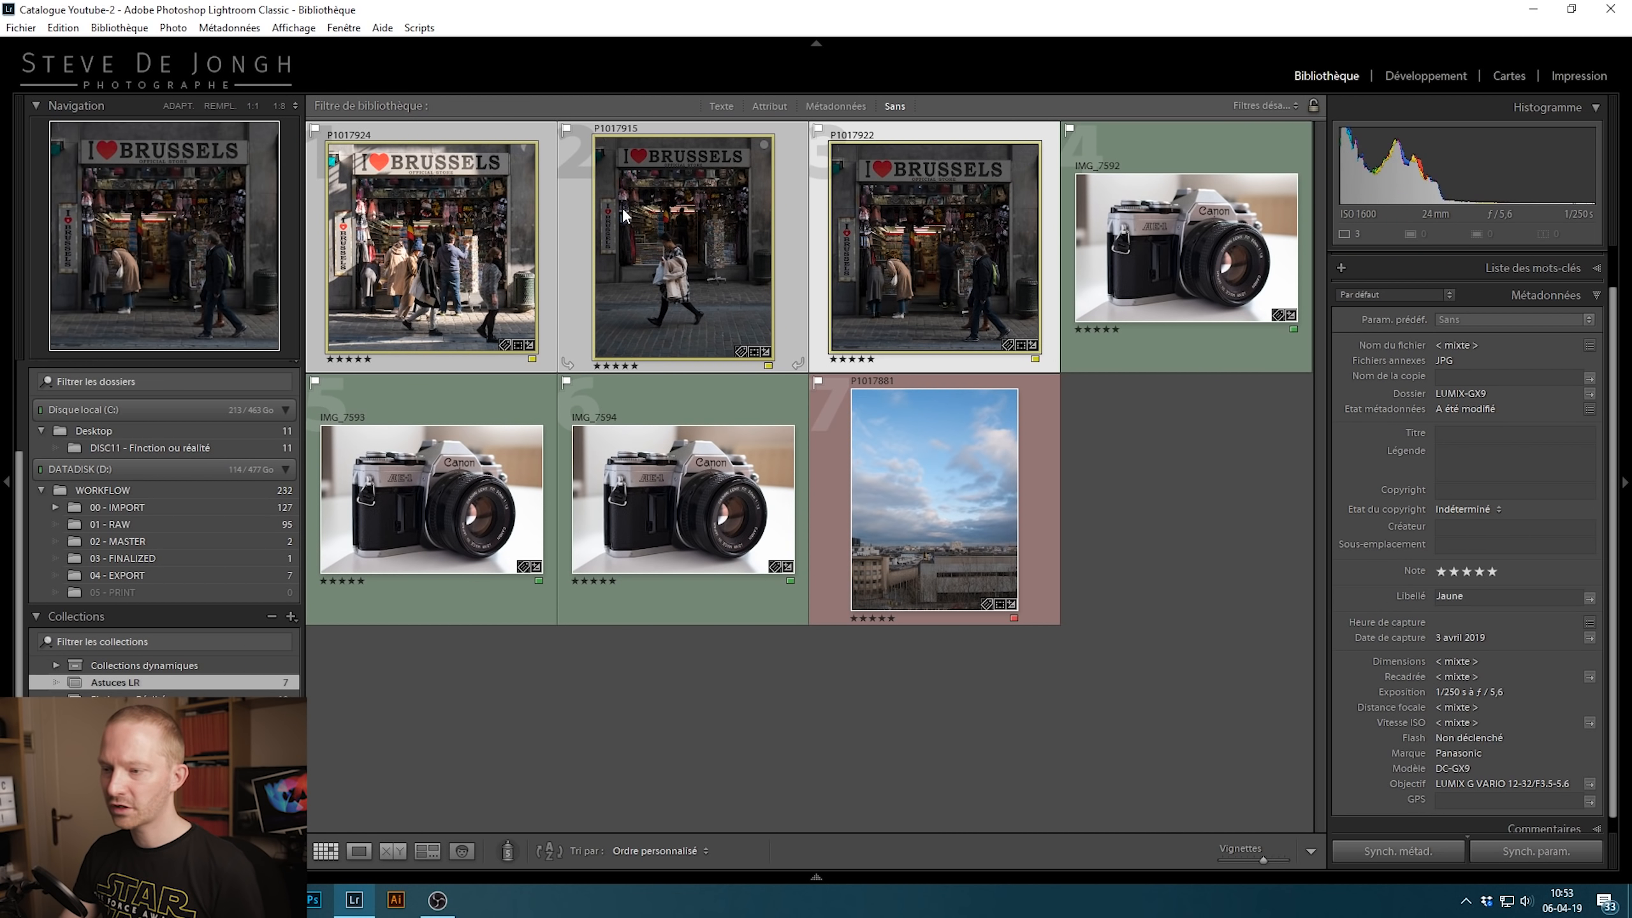
# Compare the exposures of P1017915 and P1017924, check P1017924 in the Développement module, and go on to the following photo
pyautogui.click(663, 225)
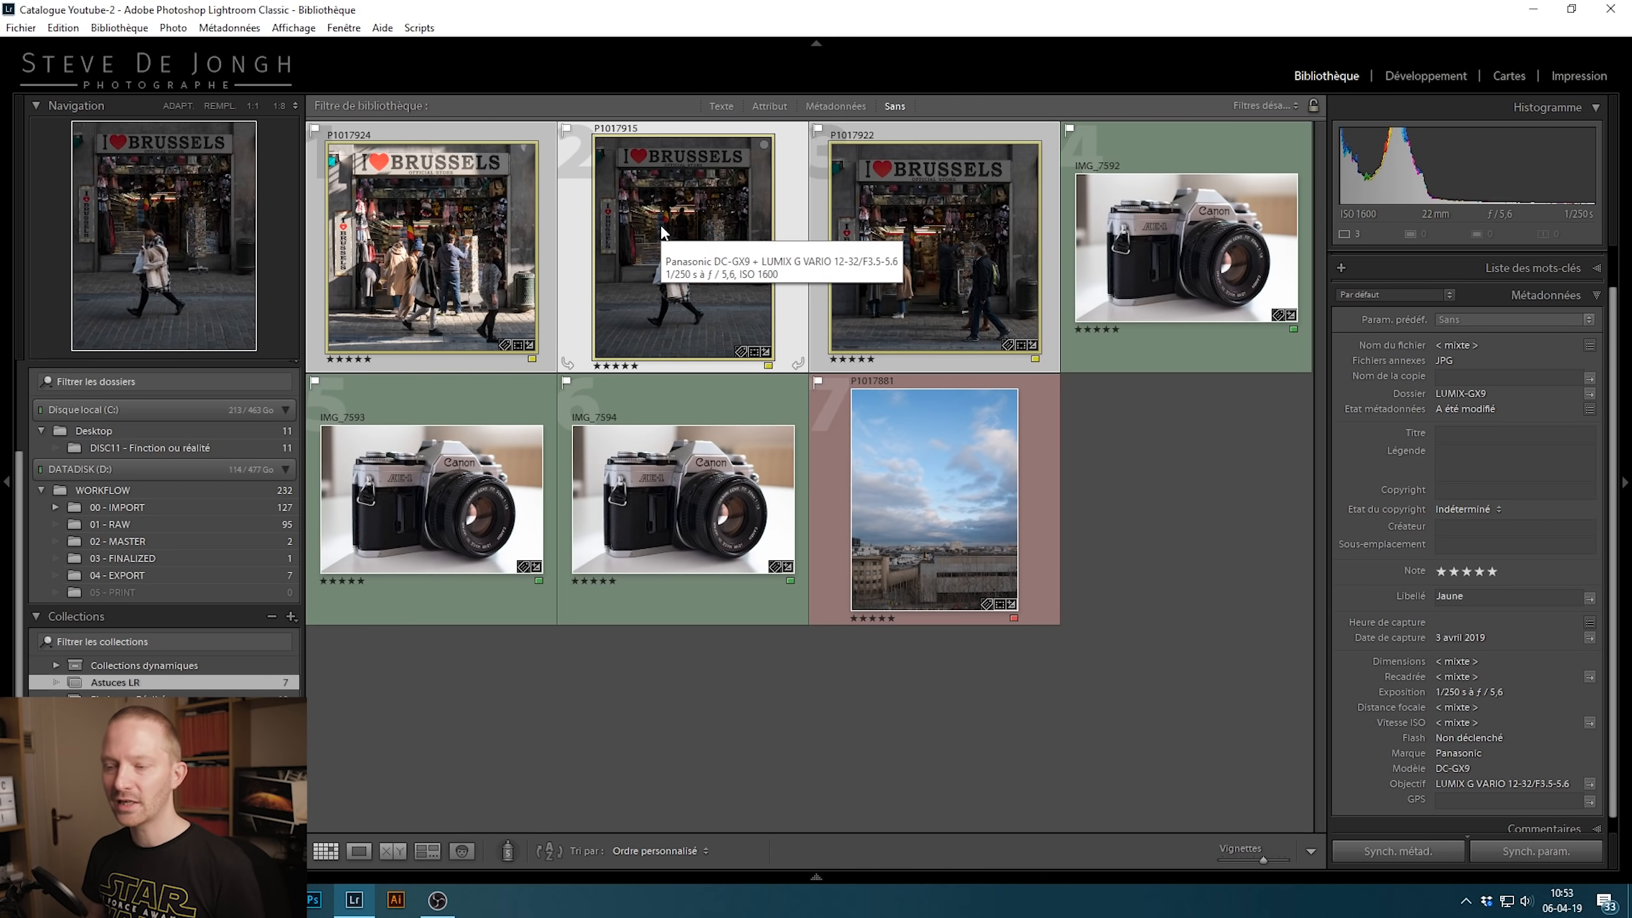
pyautogui.click(452, 253)
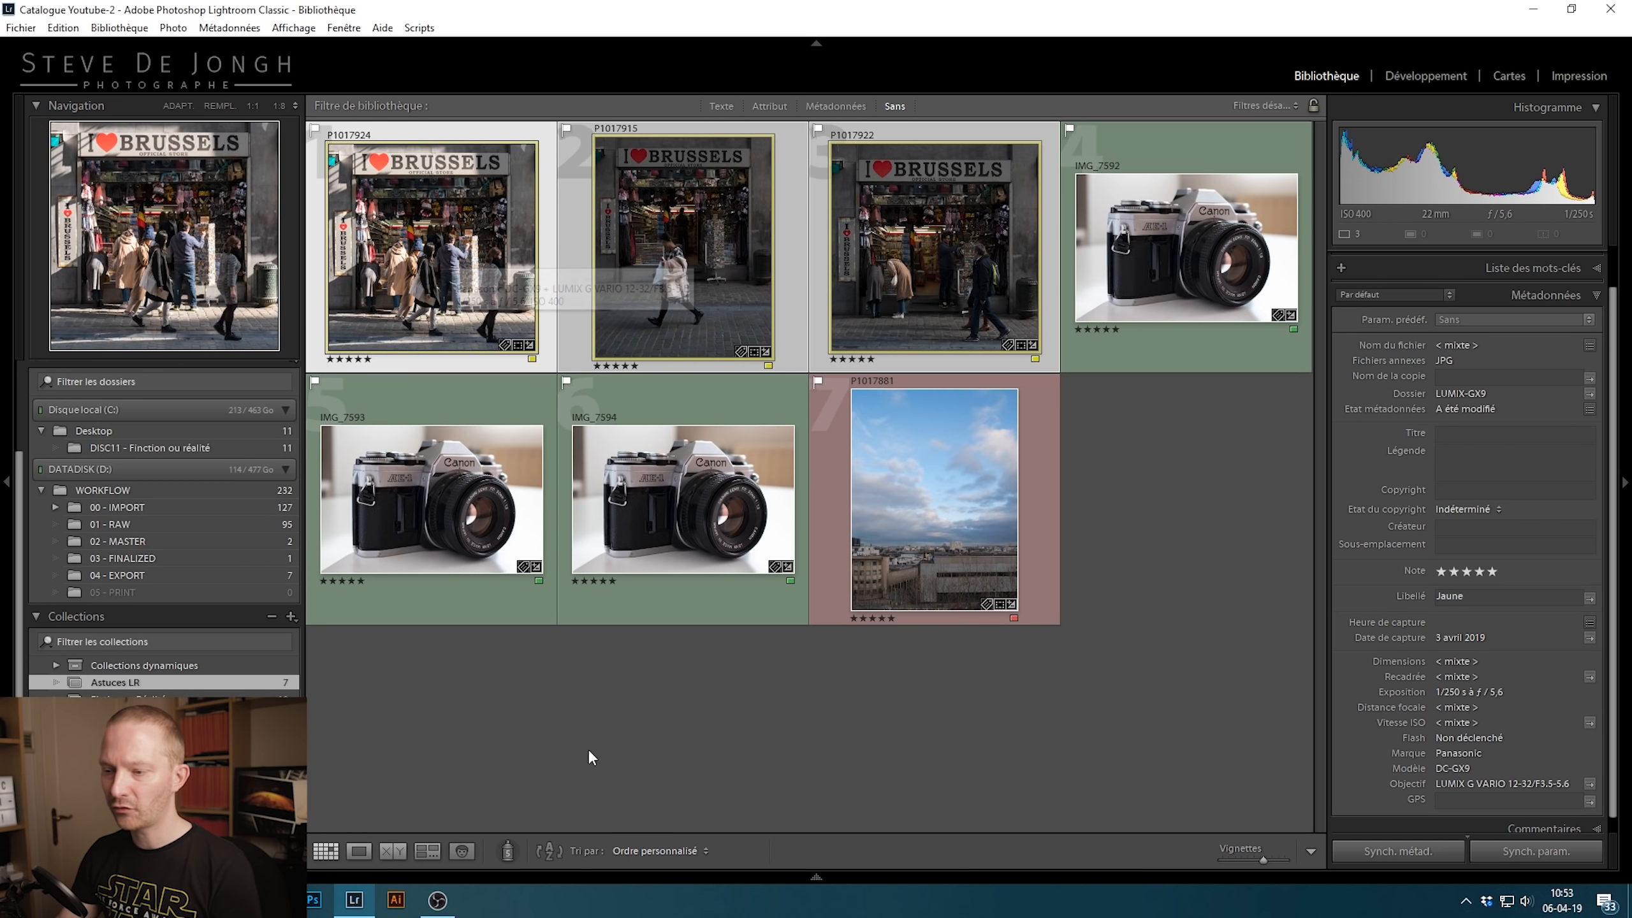
pyautogui.click(589, 757)
pyautogui.click(452, 238)
pyautogui.press('d')
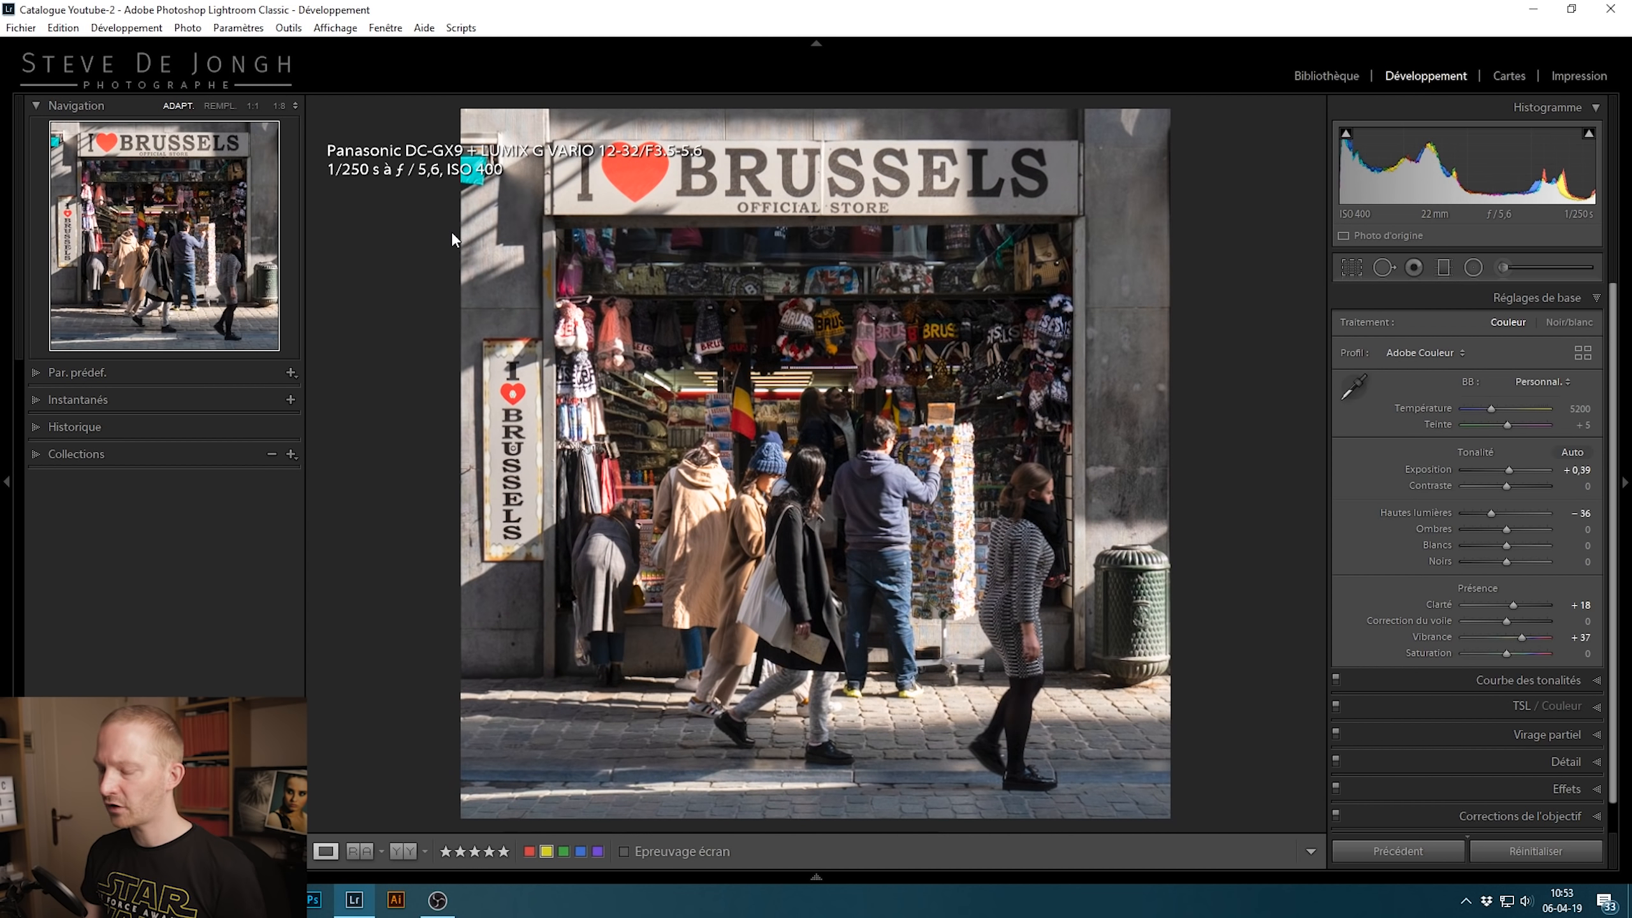
pyautogui.press('Right')
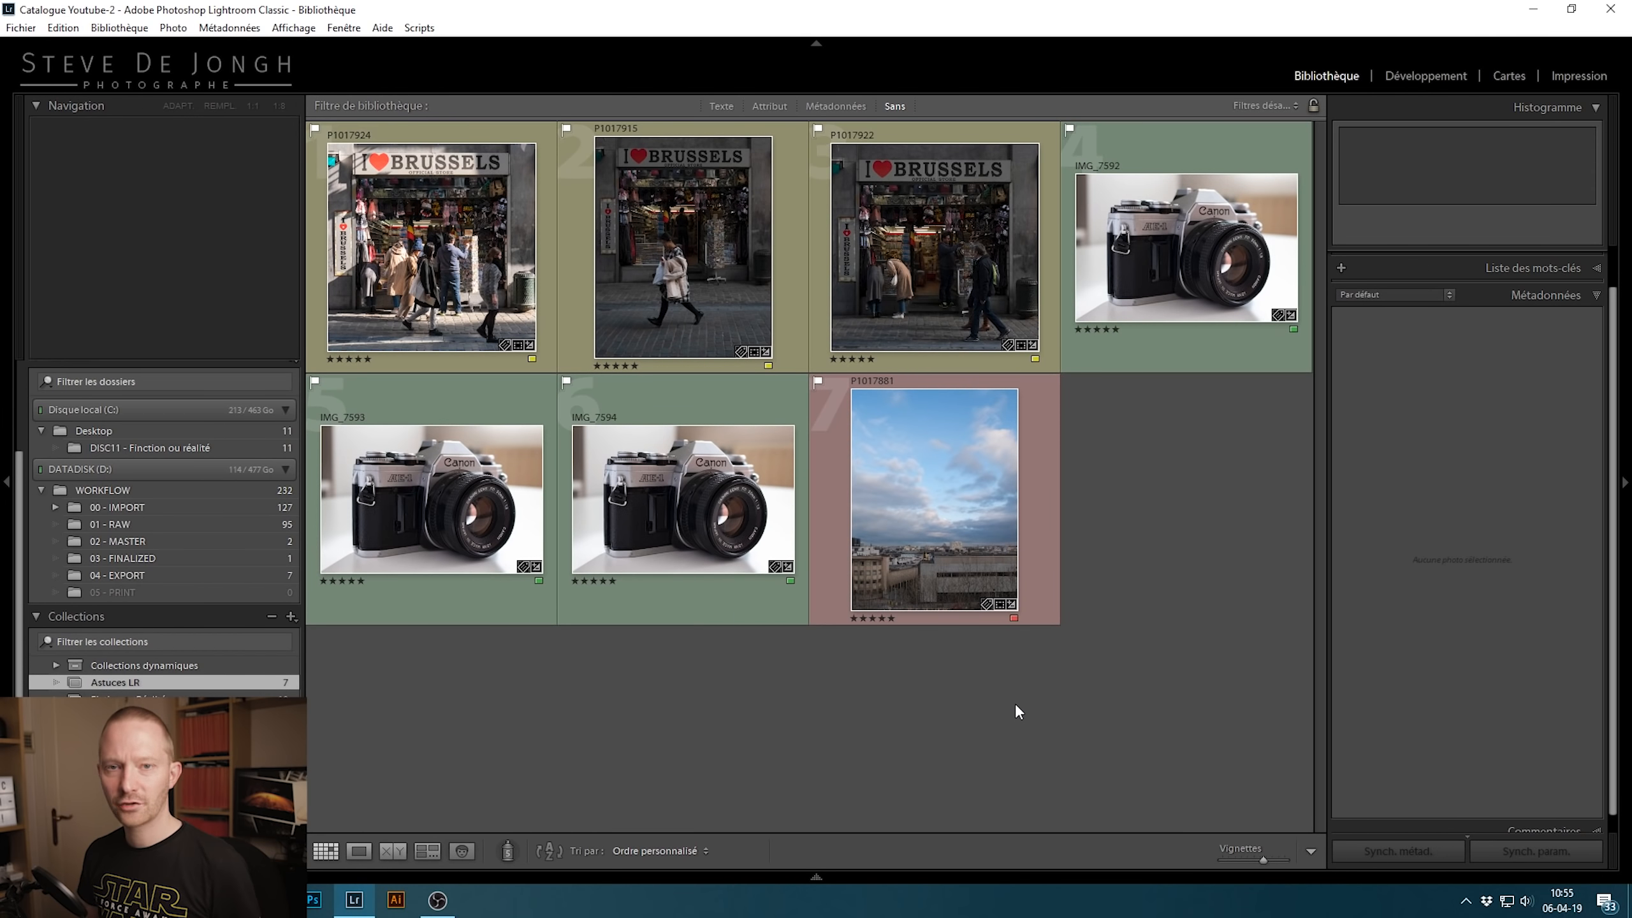
# Open the cloudy-sky photo P1017881 in the Développement module and review its crop with the Recadrer et redresser tool
pyautogui.click(950, 481)
pyautogui.click(1438, 74)
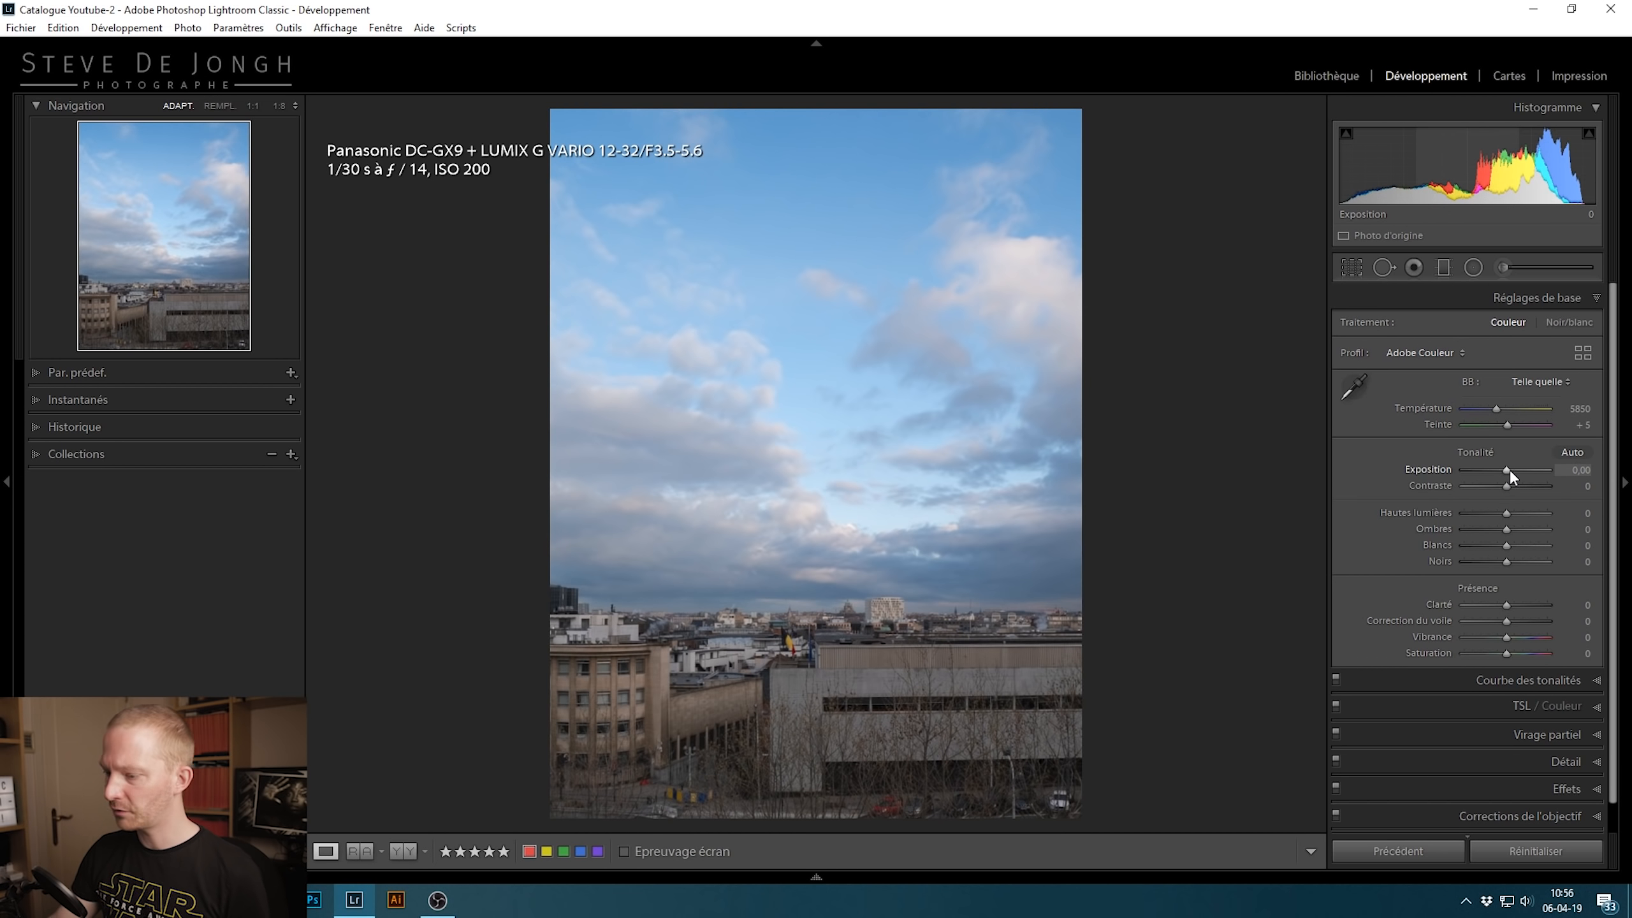
pyautogui.click(1350, 267)
pyautogui.moveTo(1166, 345); pyautogui.dragTo(1189, 366)
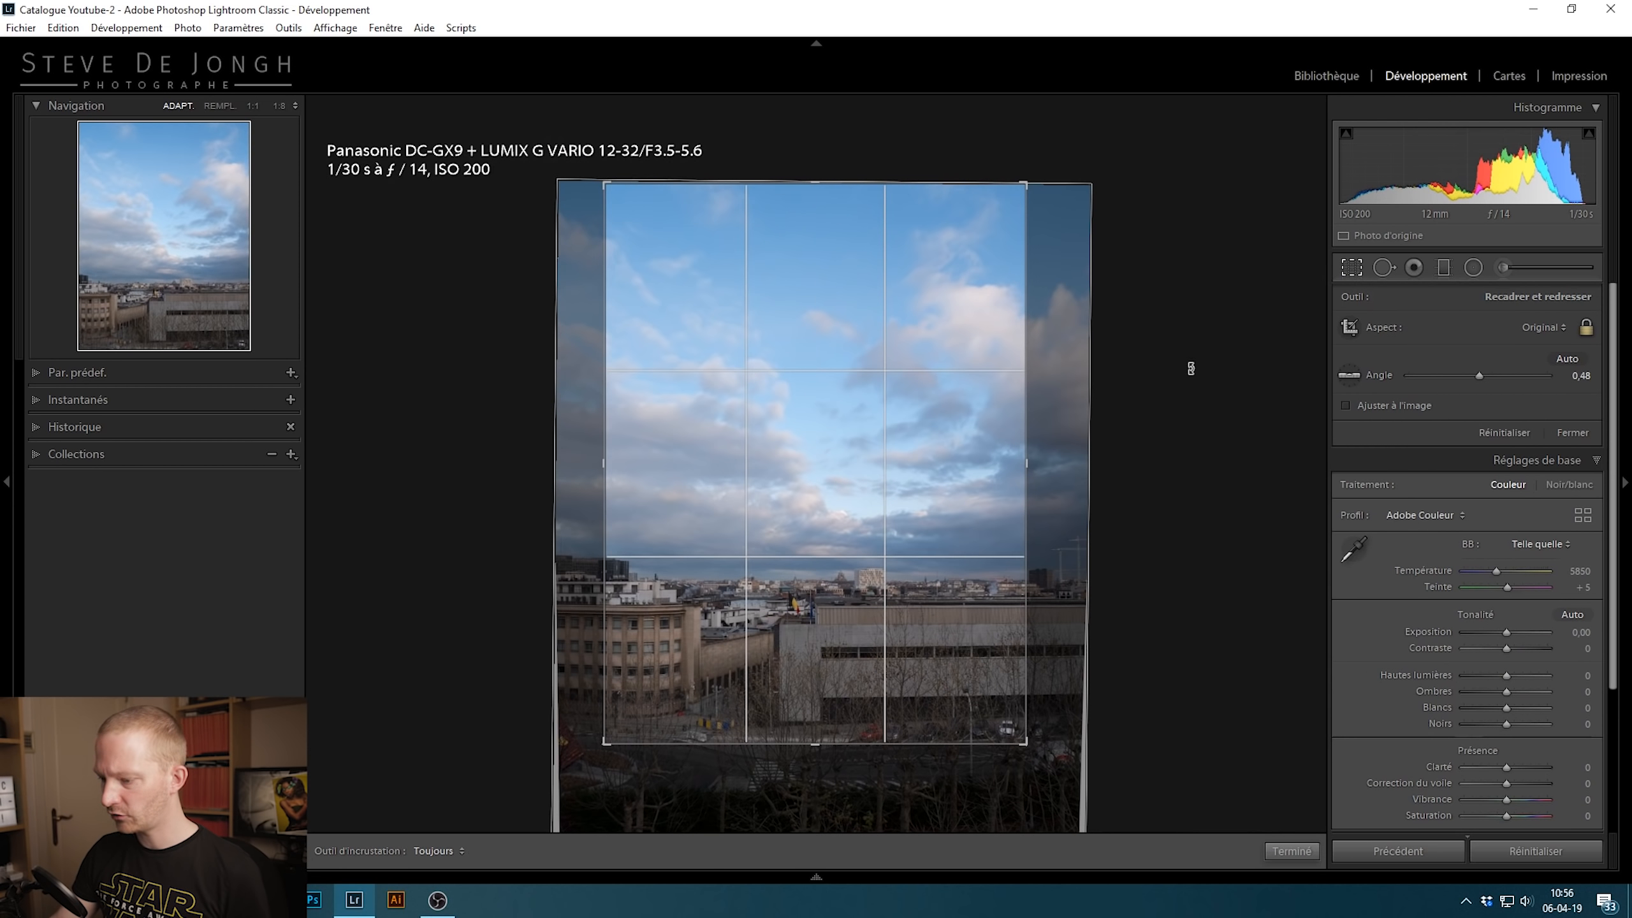
pyautogui.click(1300, 853)
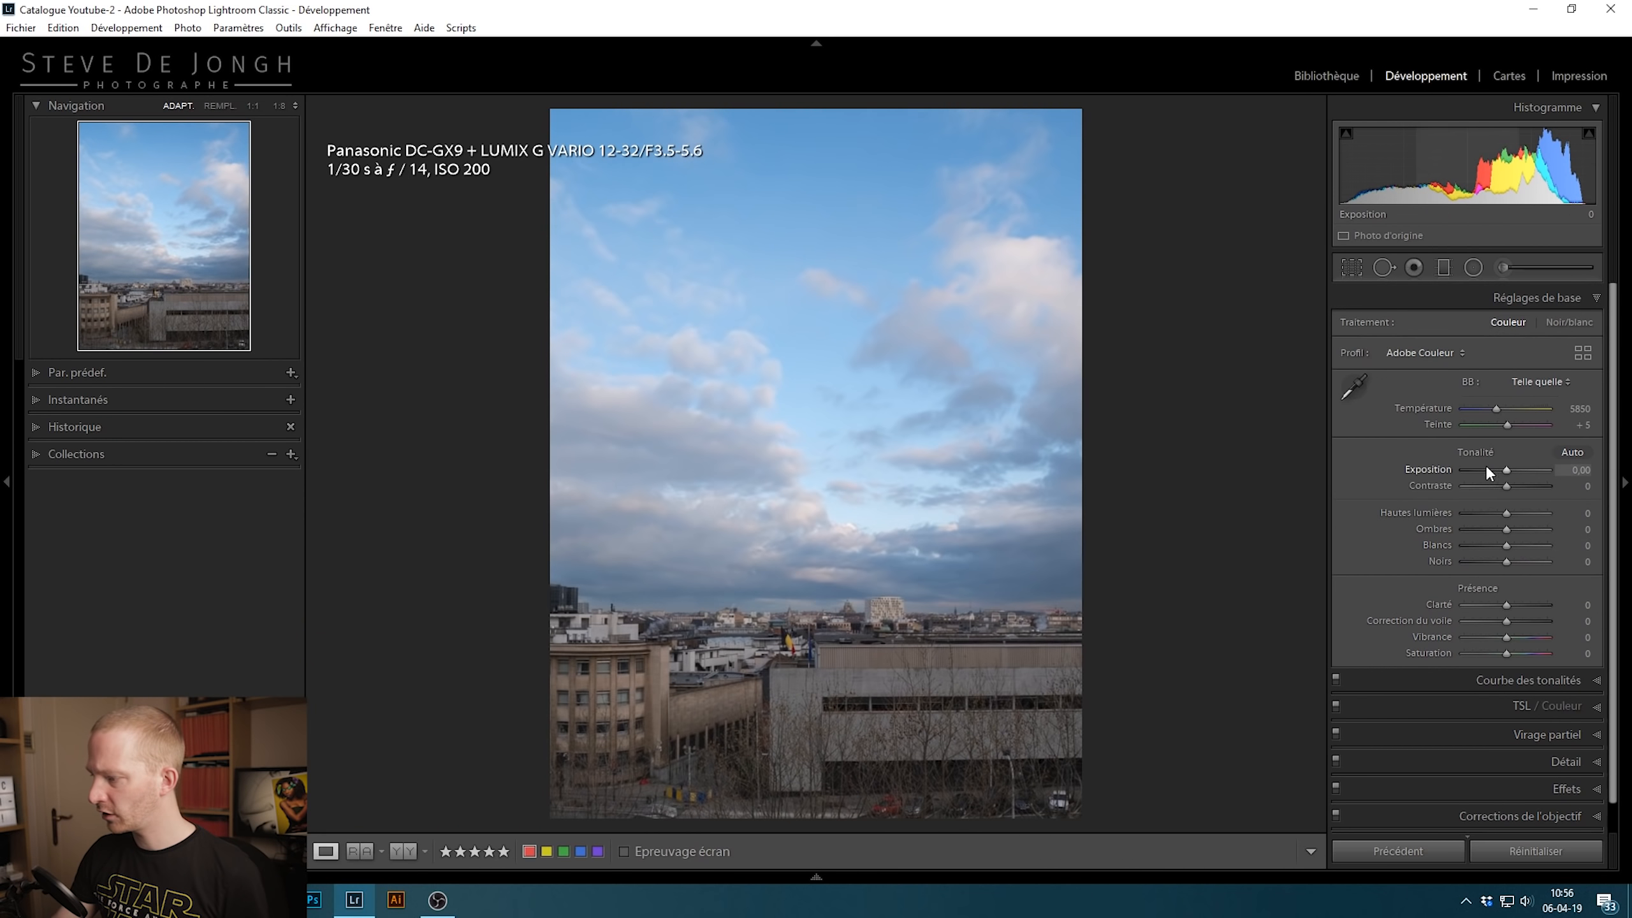
# Set Exposition to +0,25 and expand Courbe des tonalités in its point-curve mode
pyautogui.moveTo(1505, 469); pyautogui.dragTo(1506, 469)
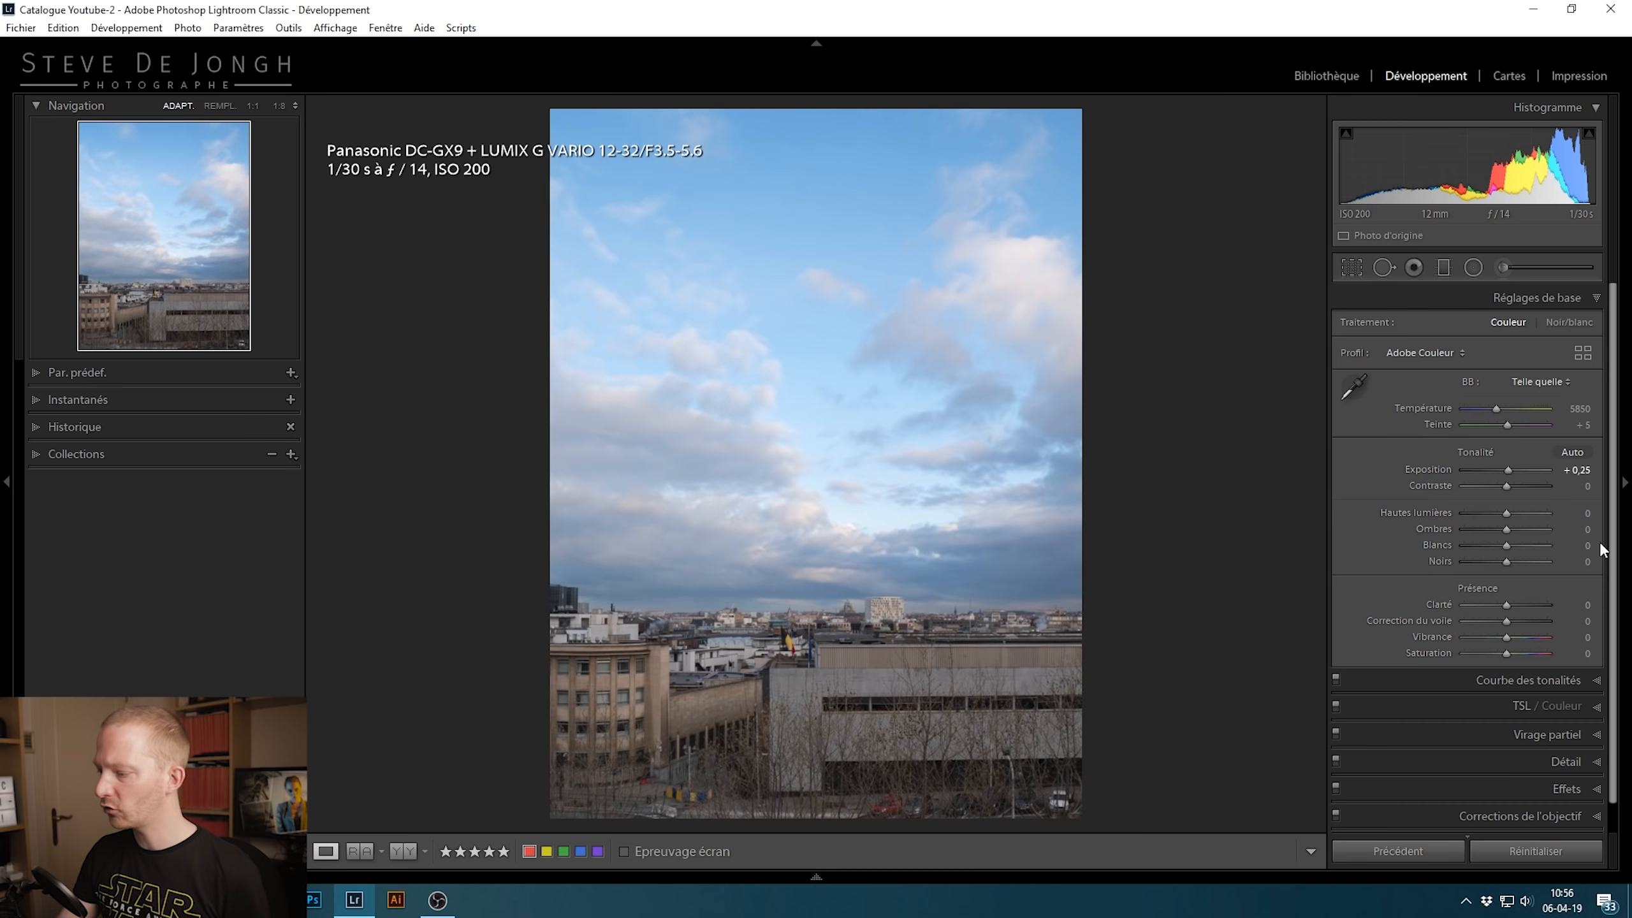
pyautogui.click(1533, 676)
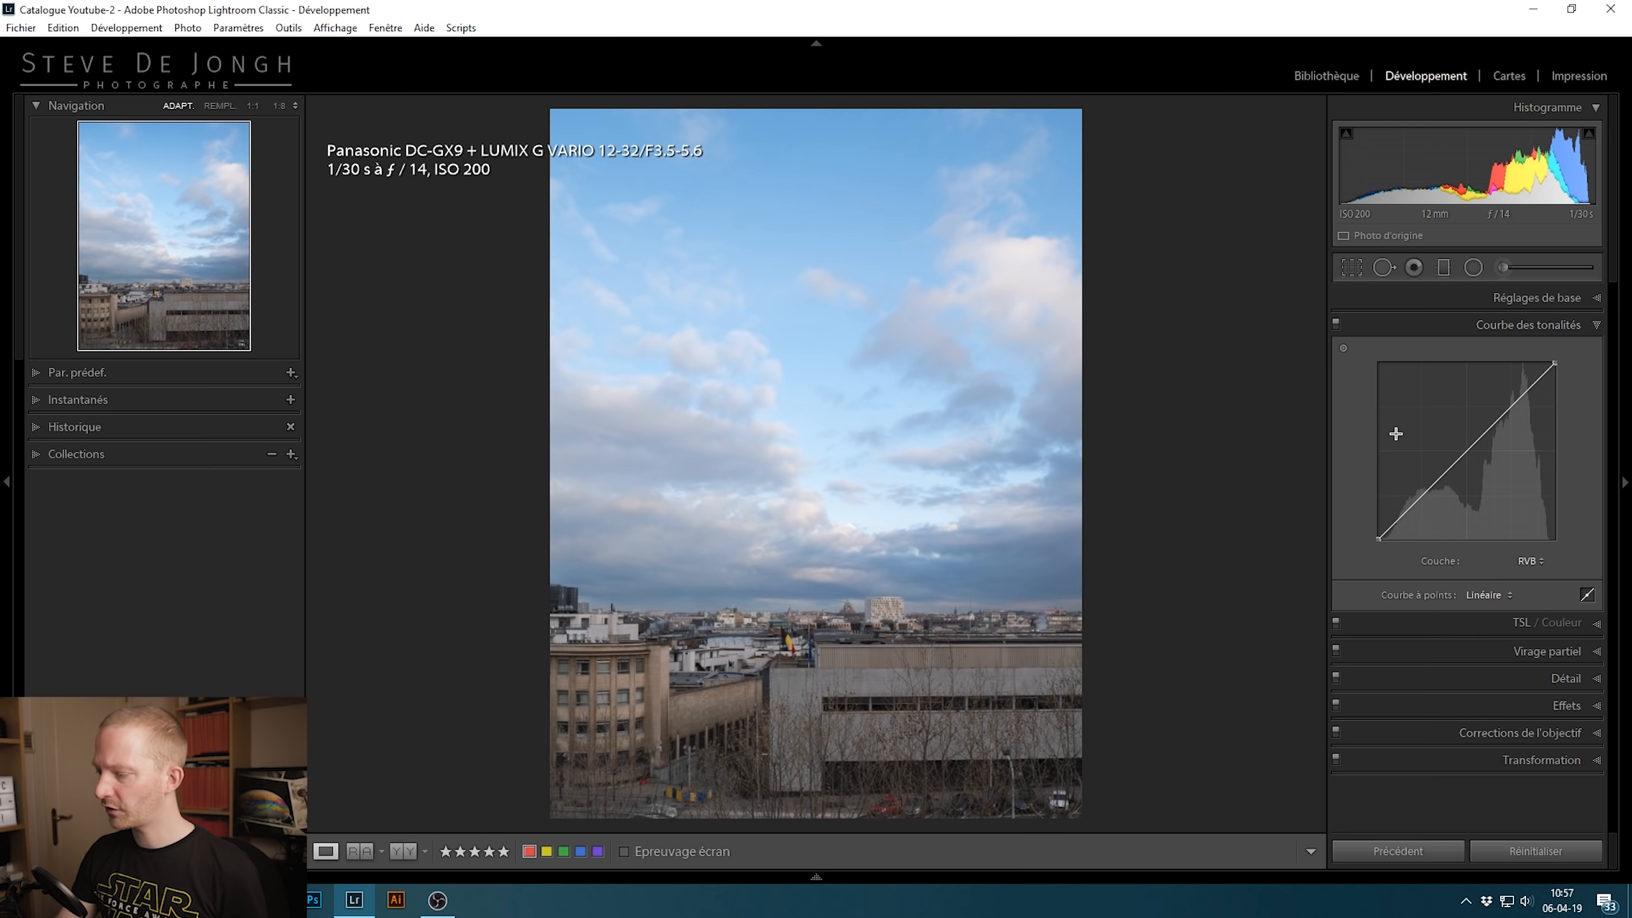
pyautogui.click(1586, 595)
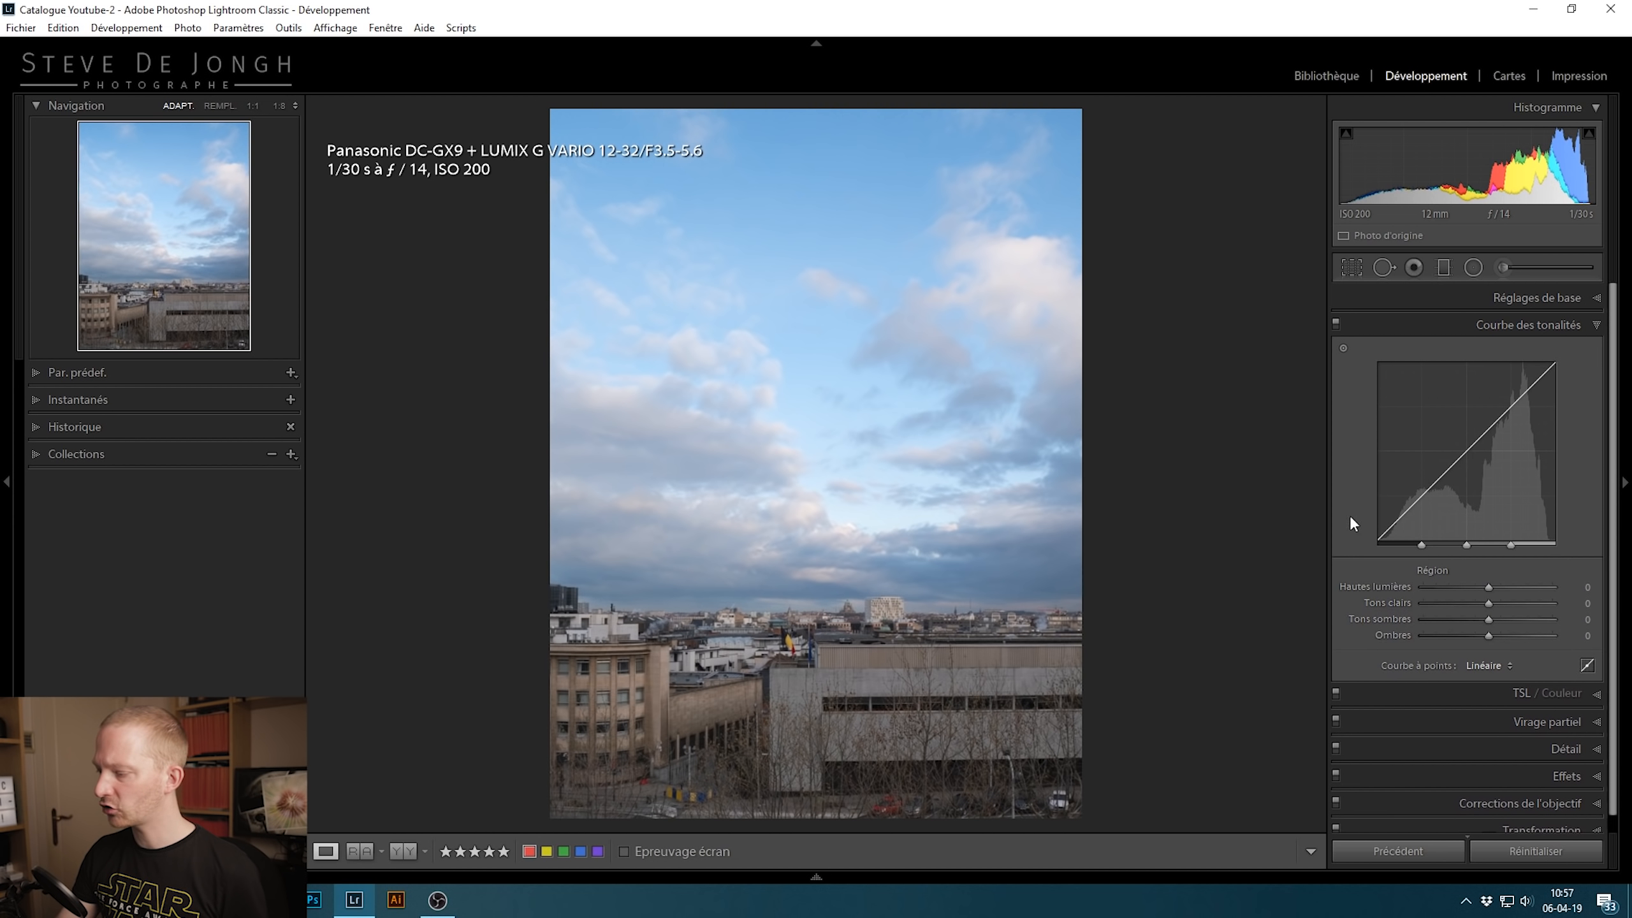
pyautogui.click(1588, 667)
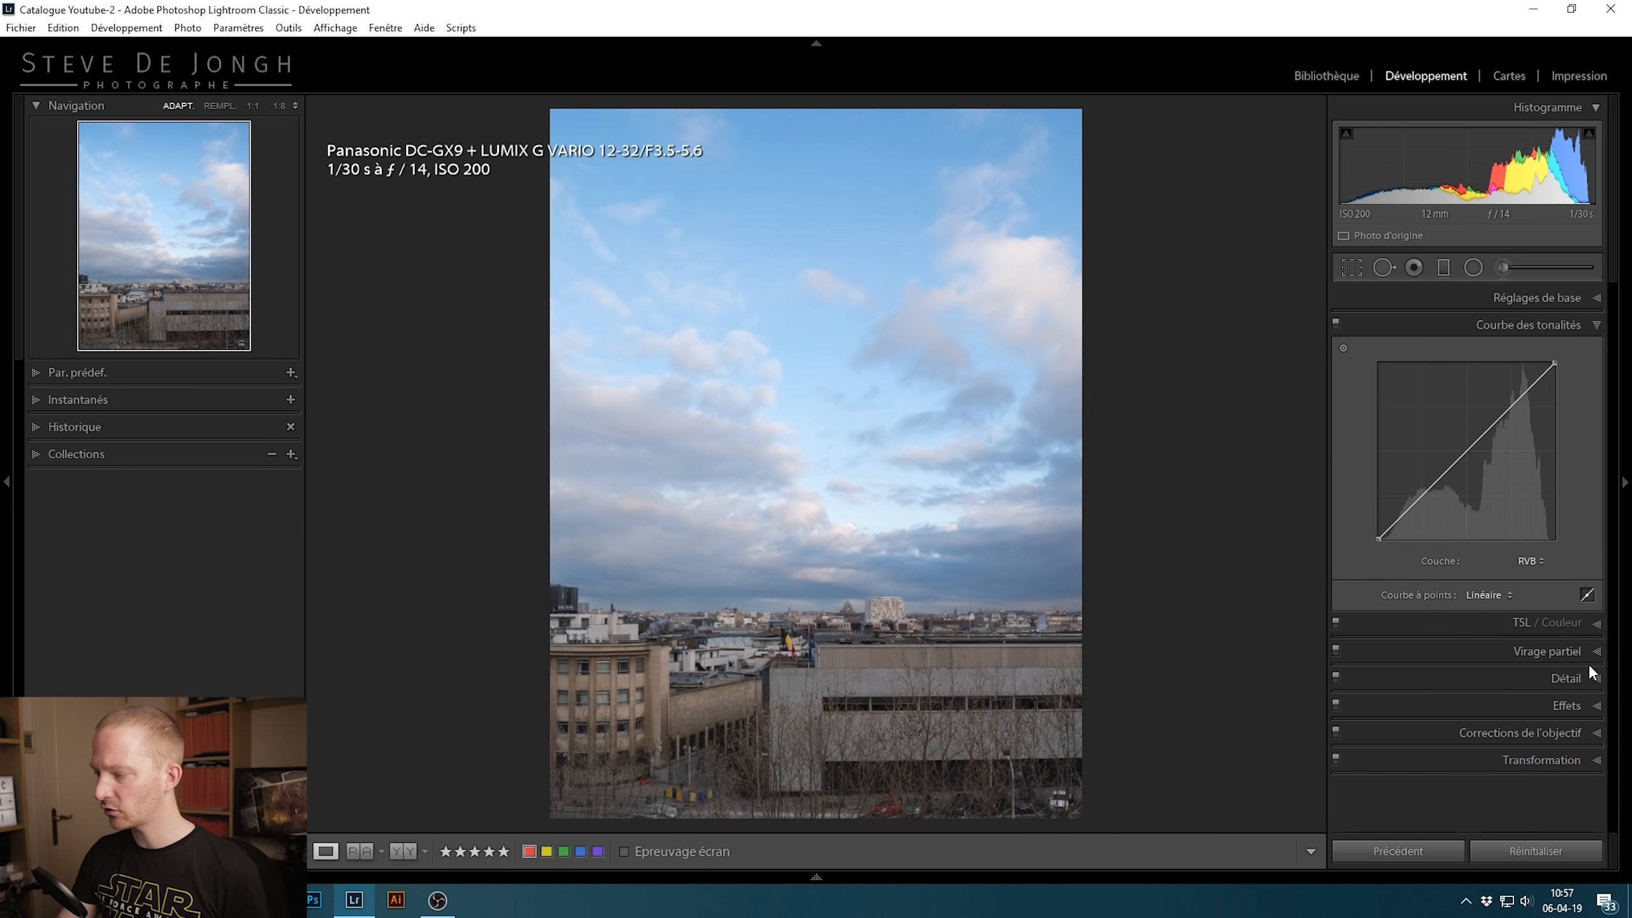
# Switch the tone curve to the Rouge channel and bring its white and black end points slightly inward to the ends of the histogram data
pyautogui.click(1529, 565)
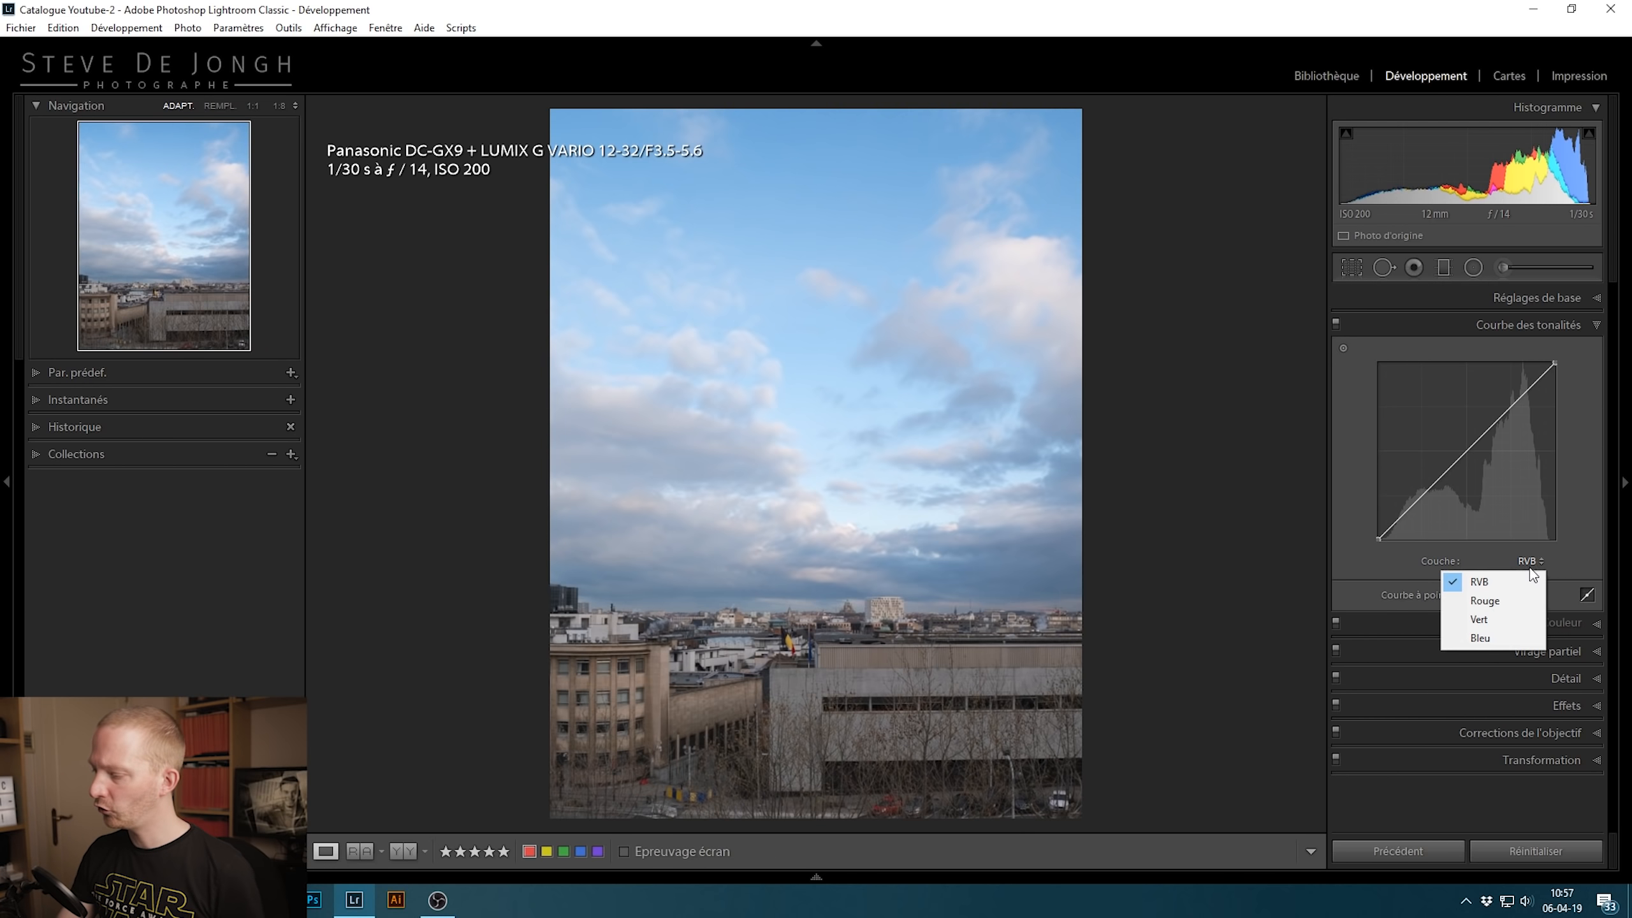
pyautogui.click(1496, 602)
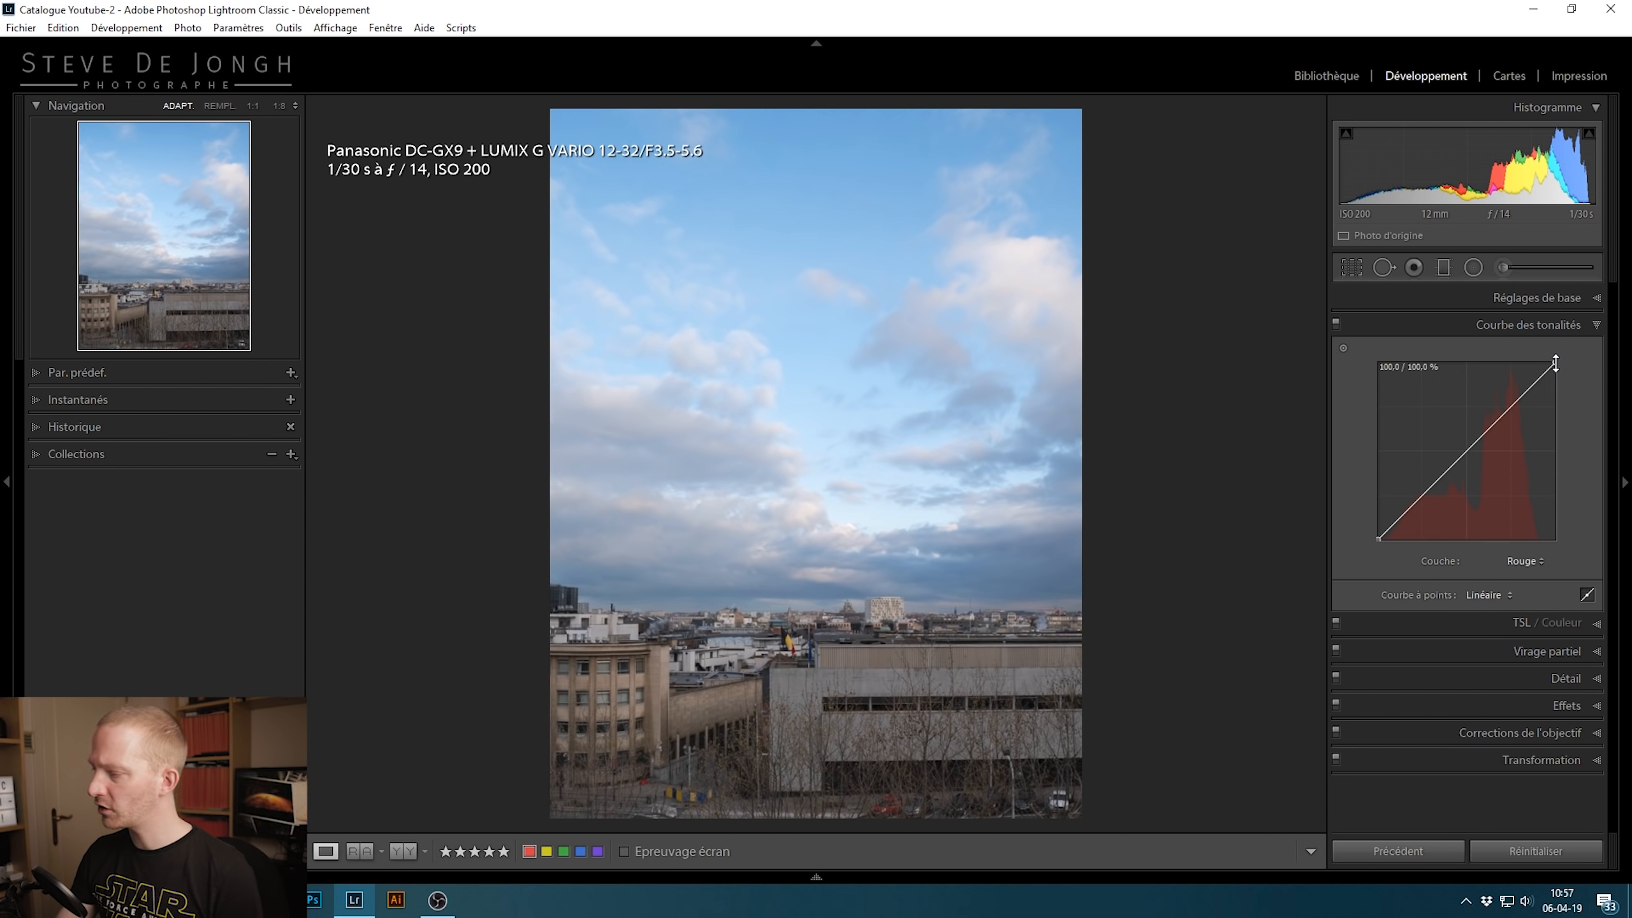
pyautogui.moveTo(1554, 364); pyautogui.dragTo(1542, 292)
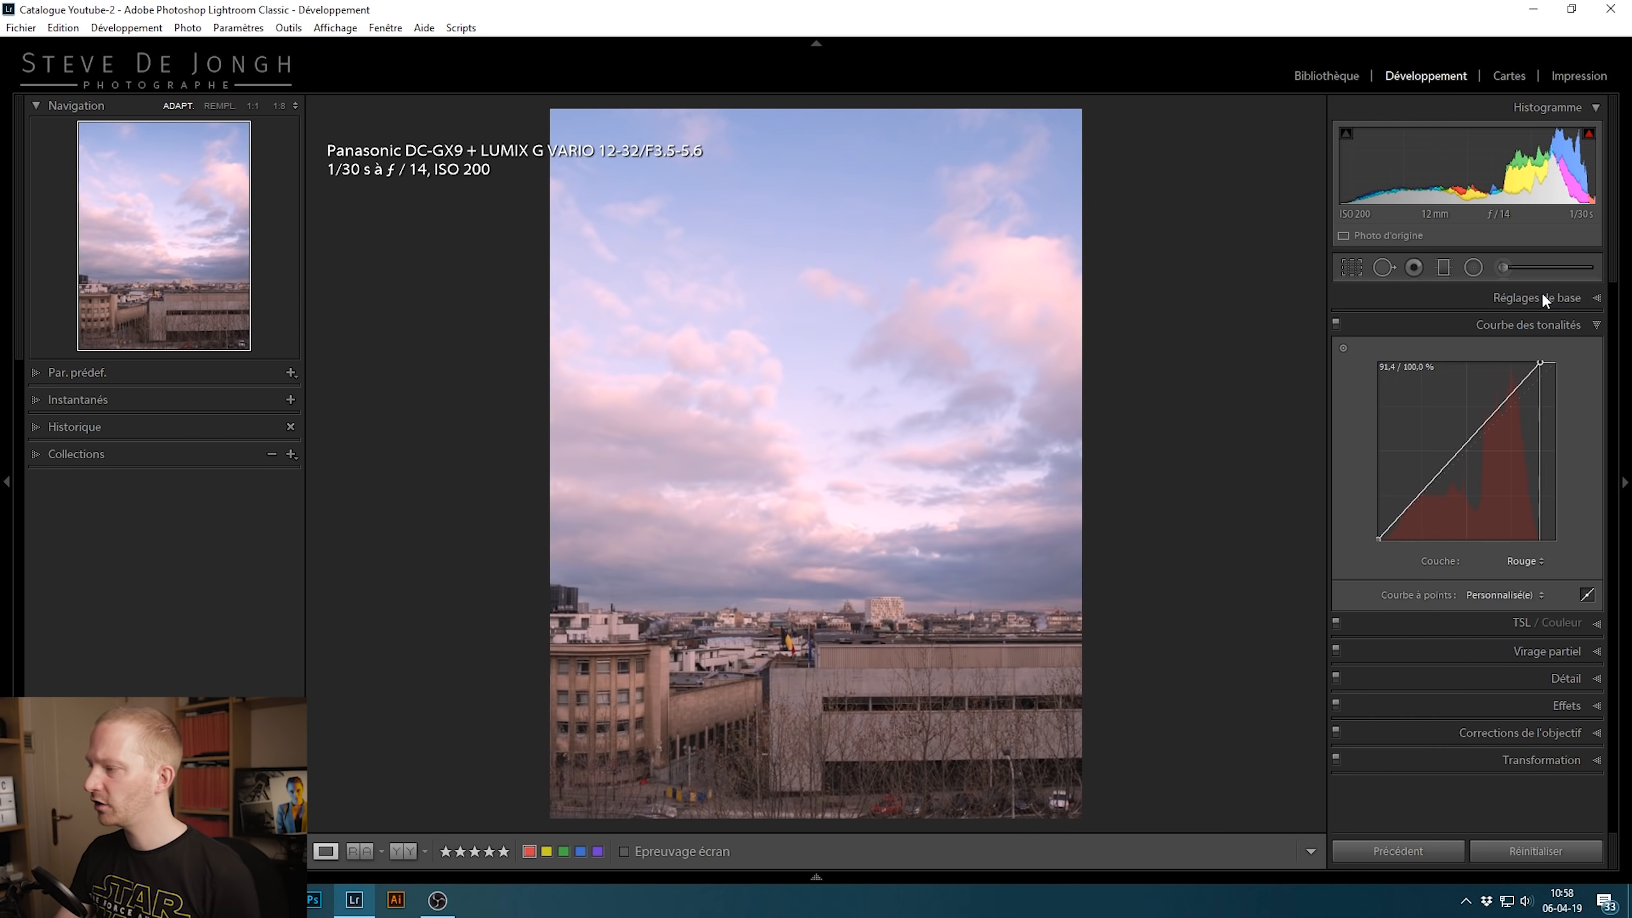
pyautogui.moveTo(1542, 291); pyautogui.dragTo(1545, 362)
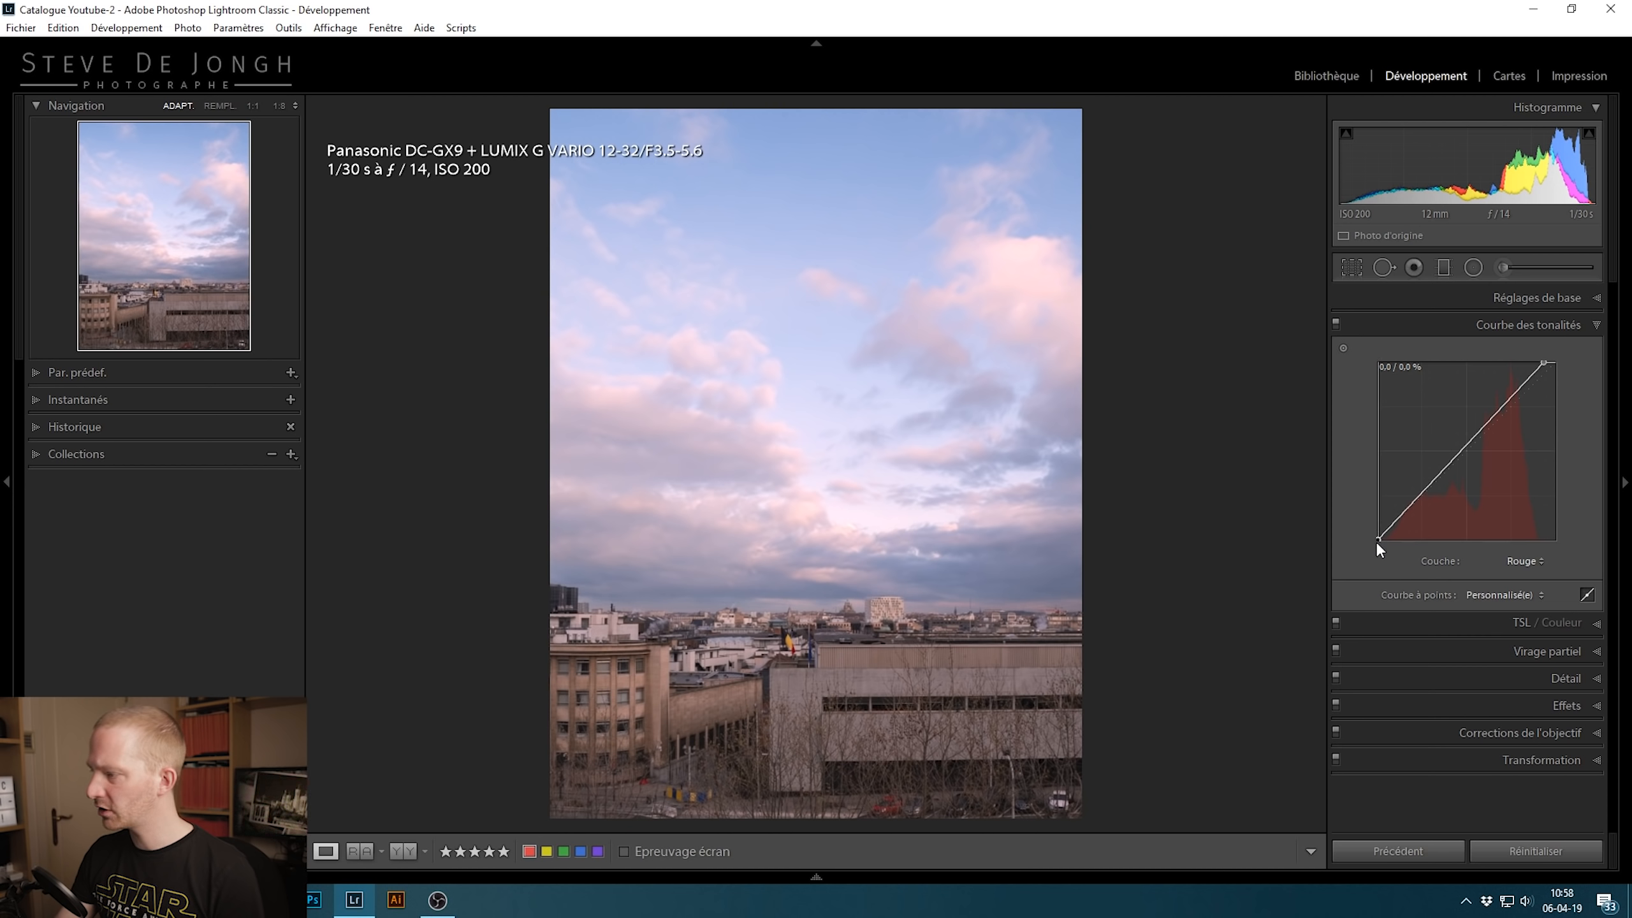
pyautogui.moveTo(1372, 586); pyautogui.dragTo(1384, 587)
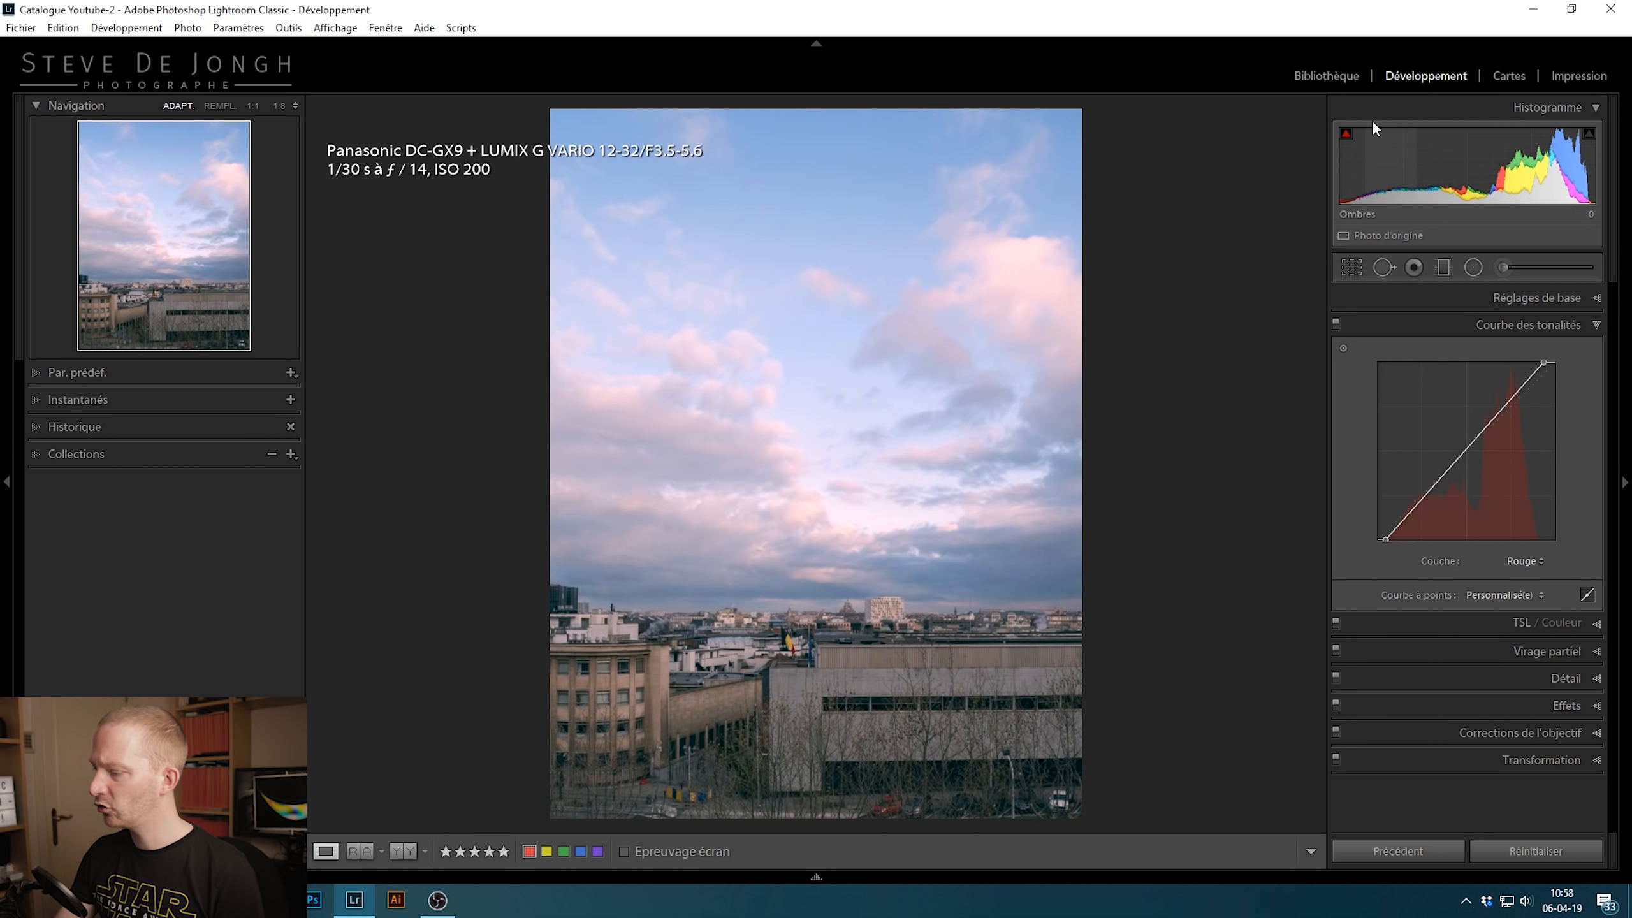
pyautogui.moveTo(1388, 536); pyautogui.dragTo(1382, 550)
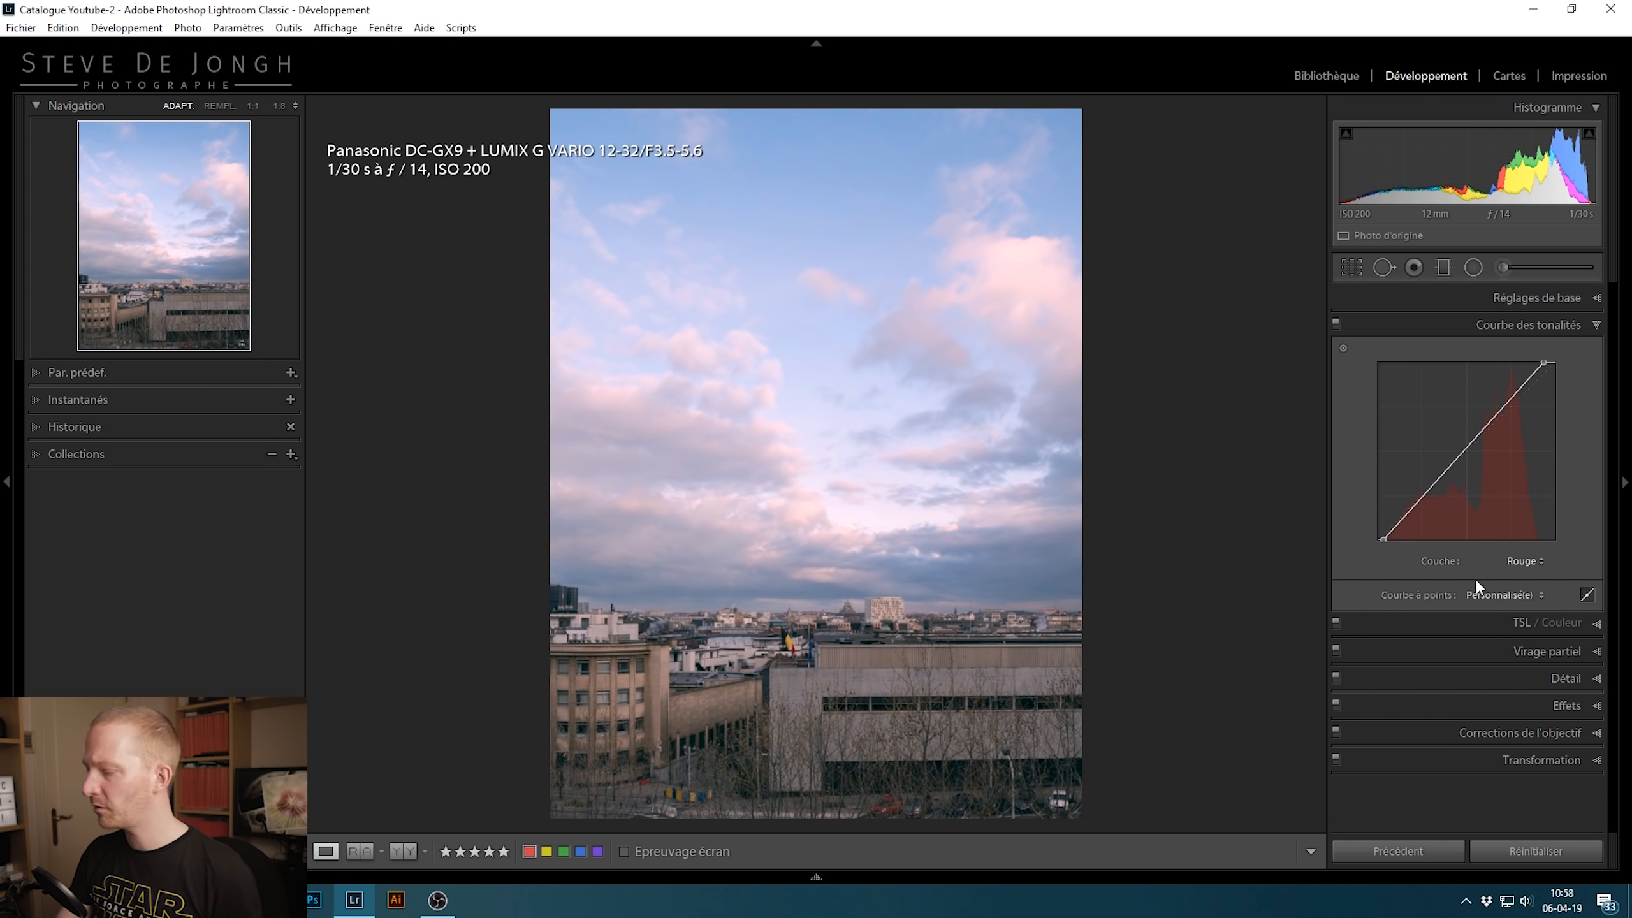
# Switch the tone curve to the Vert channel and bring its white and black end points in to the histogram data
pyautogui.click(1523, 559)
pyautogui.click(1497, 617)
pyautogui.moveTo(1555, 363); pyautogui.dragTo(1549, 337)
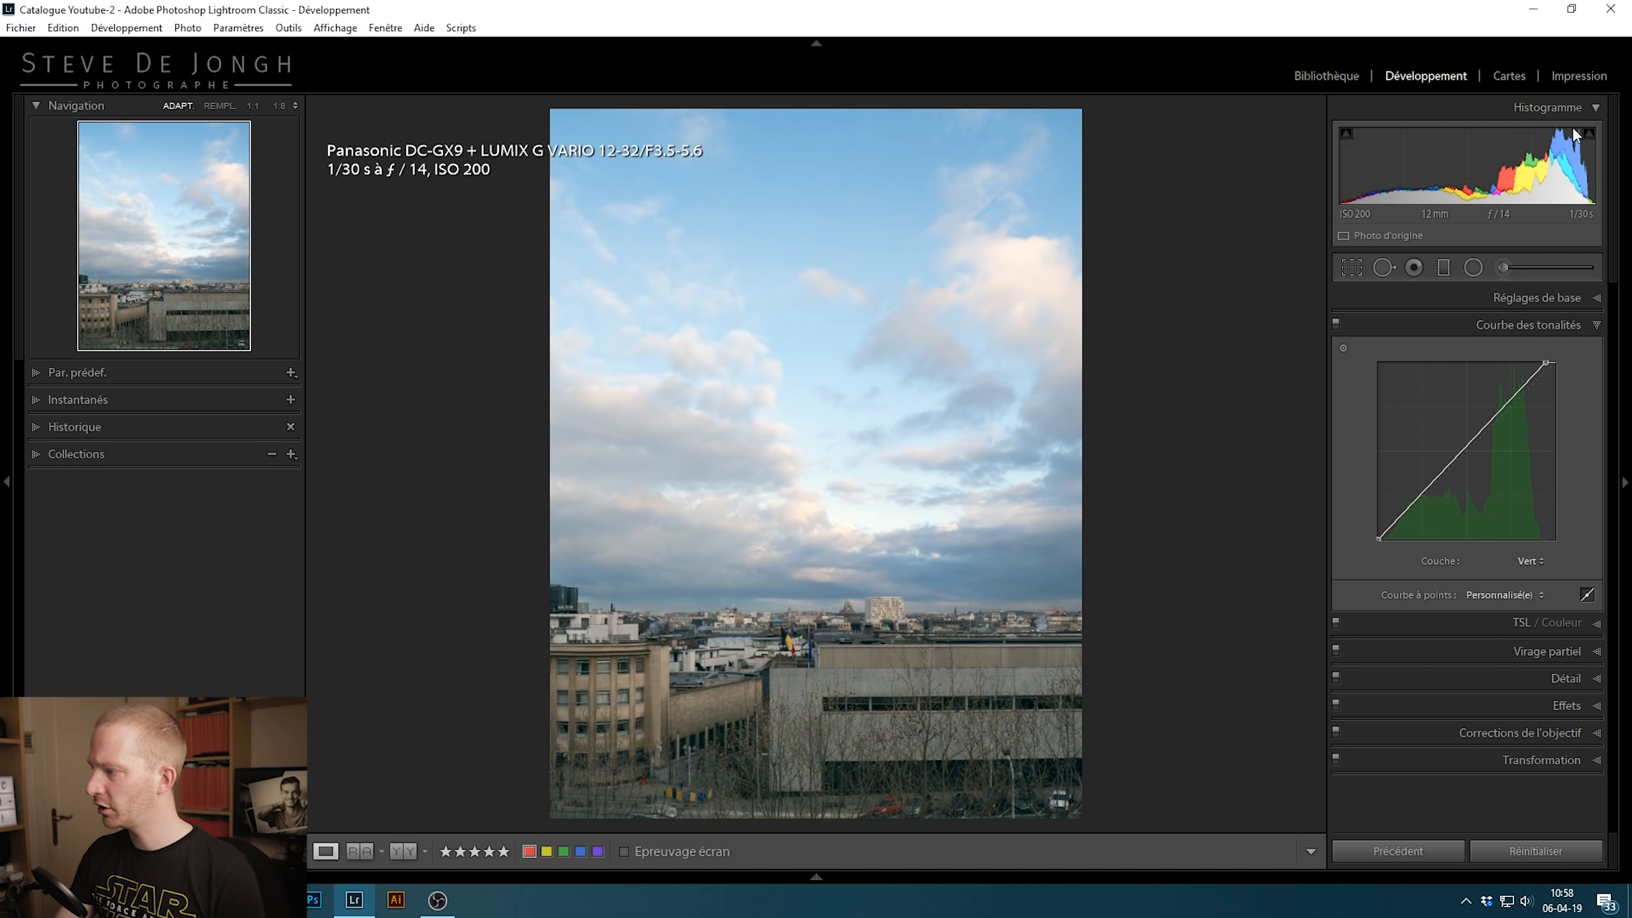
pyautogui.moveTo(1380, 537); pyautogui.dragTo(1383, 556)
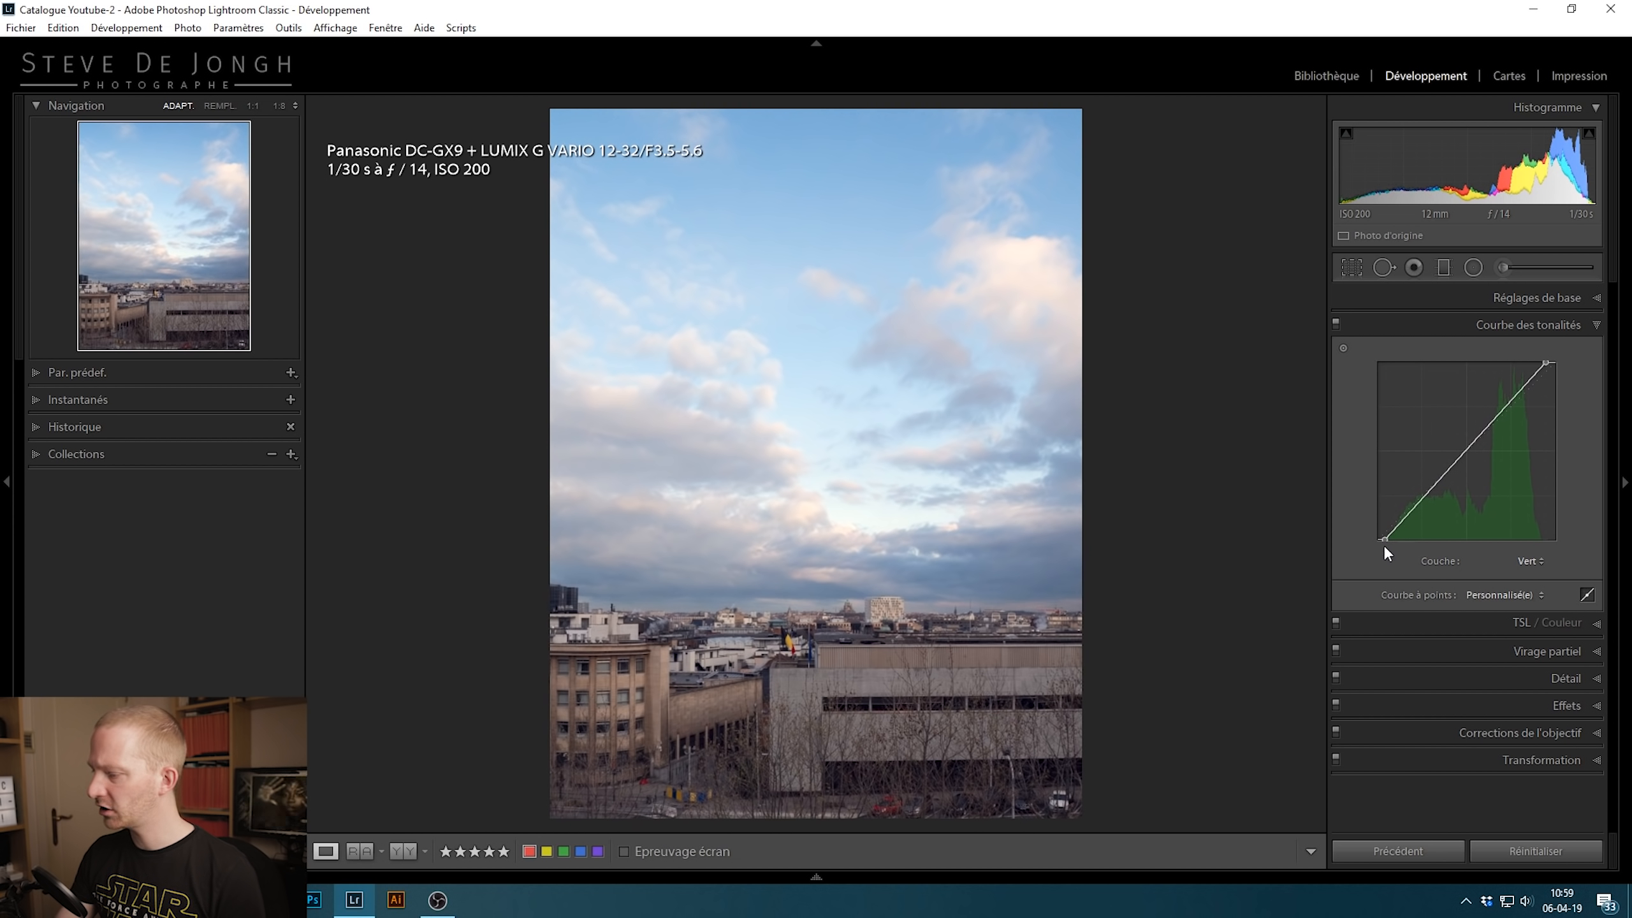
# Switch the tone curve to the Bleu channel and pull its white and black end points slightly inward
pyautogui.click(1530, 561)
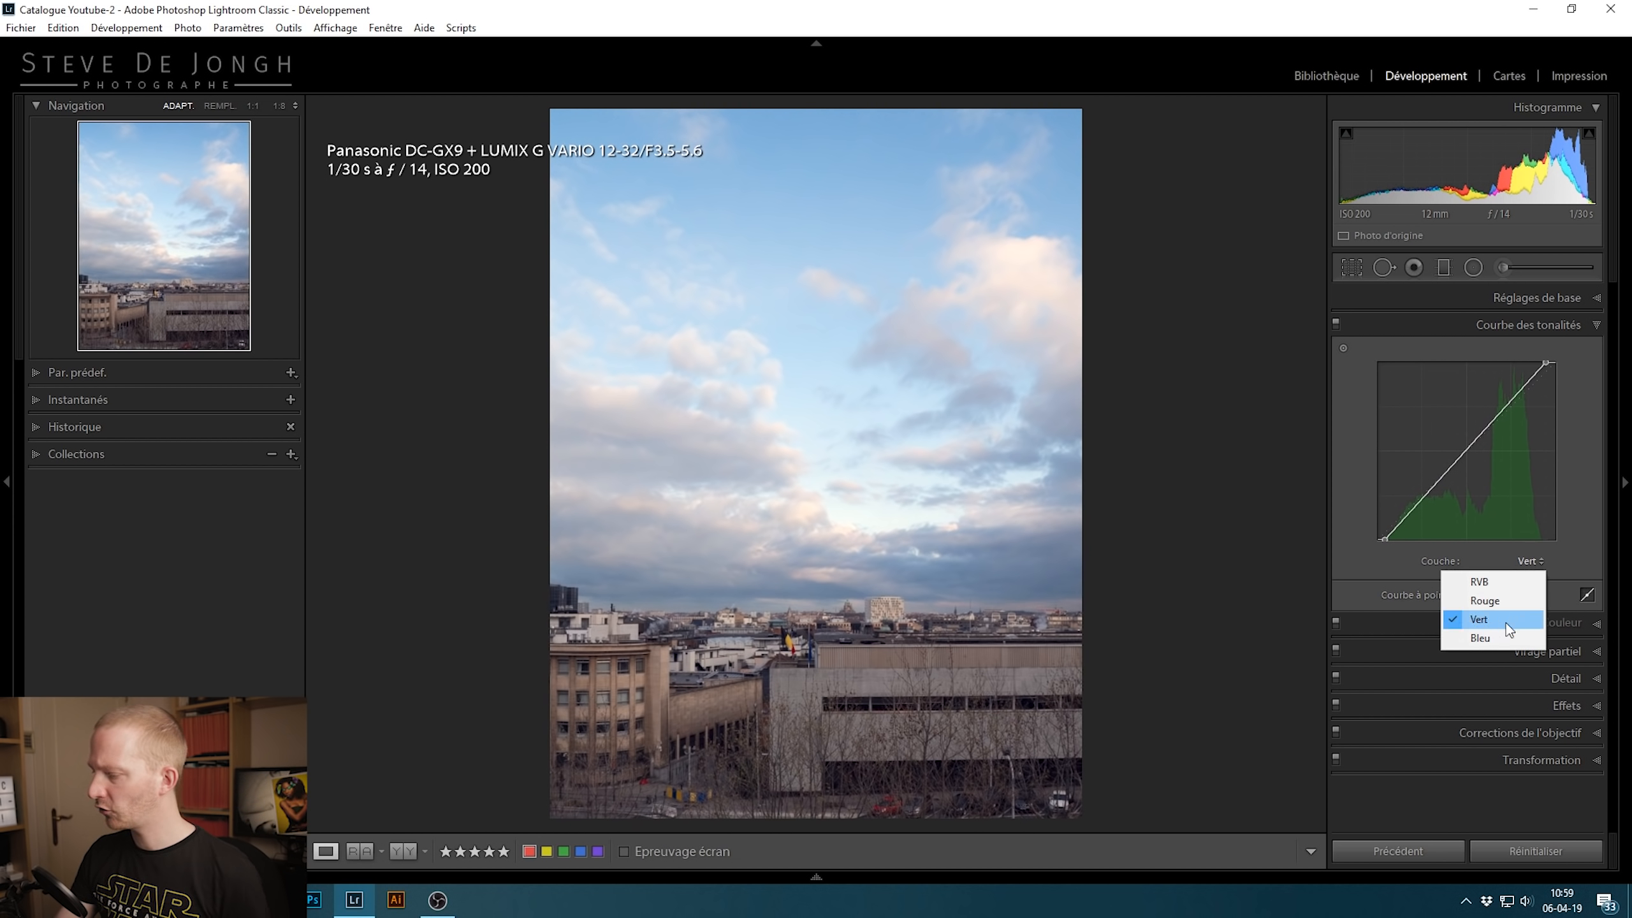
pyautogui.click(1497, 637)
pyautogui.moveTo(1555, 364); pyautogui.dragTo(1555, 341)
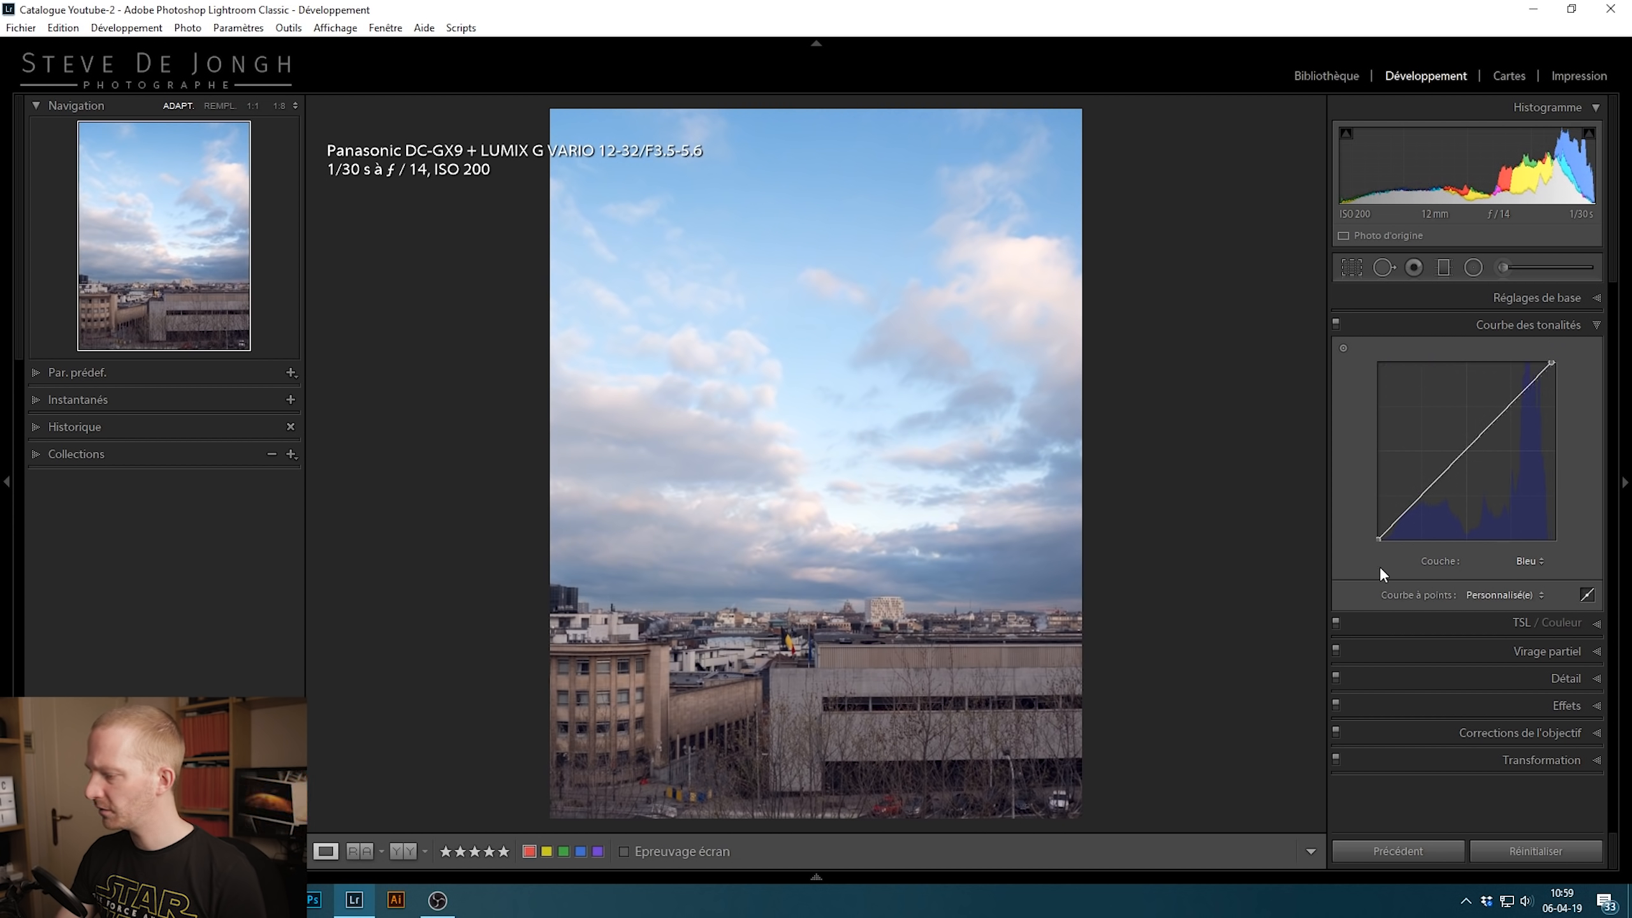
pyautogui.moveTo(1376, 537); pyautogui.dragTo(1383, 551)
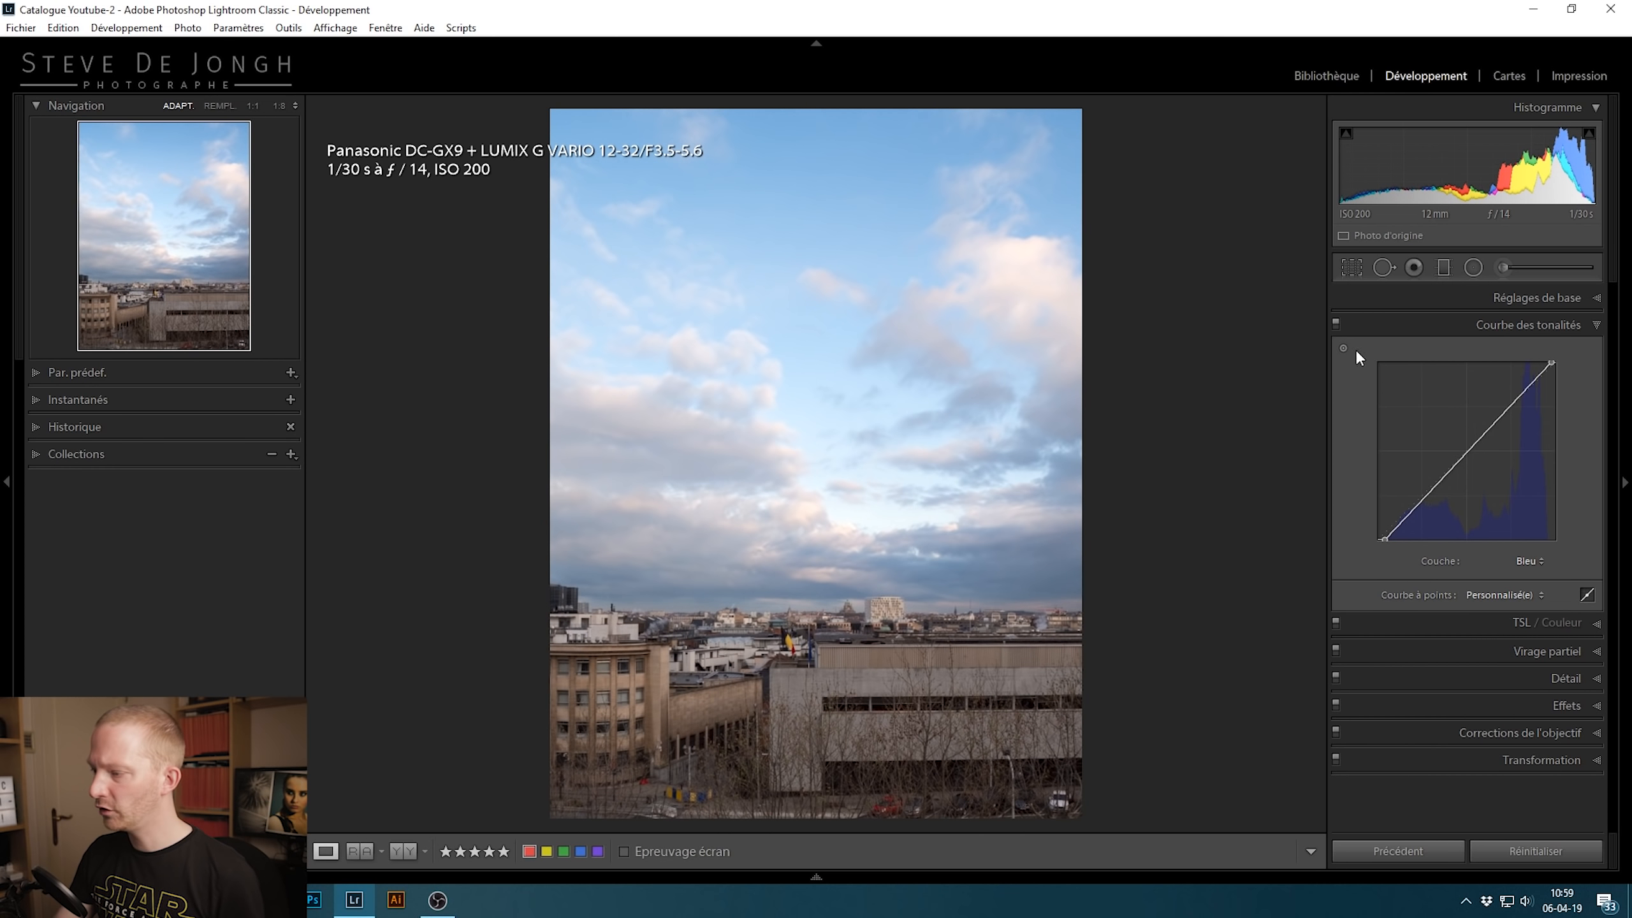
# Compare the photo with and without the Courbe des tonalités adjustments several times, leaving them enabled
pyautogui.click(1335, 324)
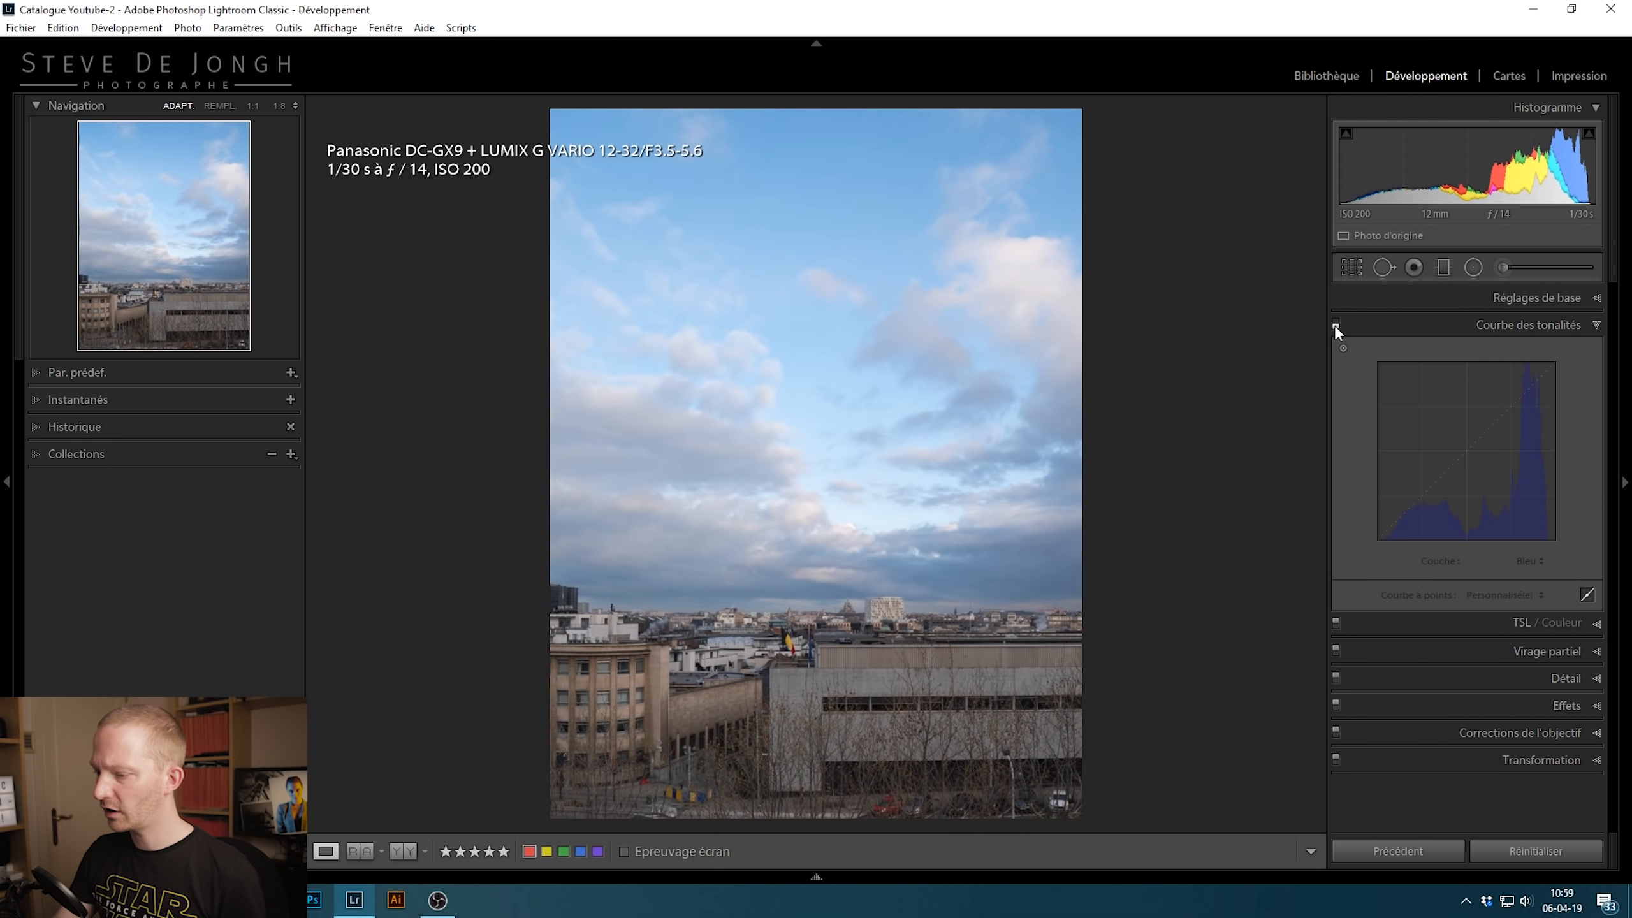
pyautogui.click(1335, 324)
pyautogui.click(1336, 325)
pyautogui.click(1336, 325)
pyautogui.click(1337, 324)
pyautogui.click(1337, 325)
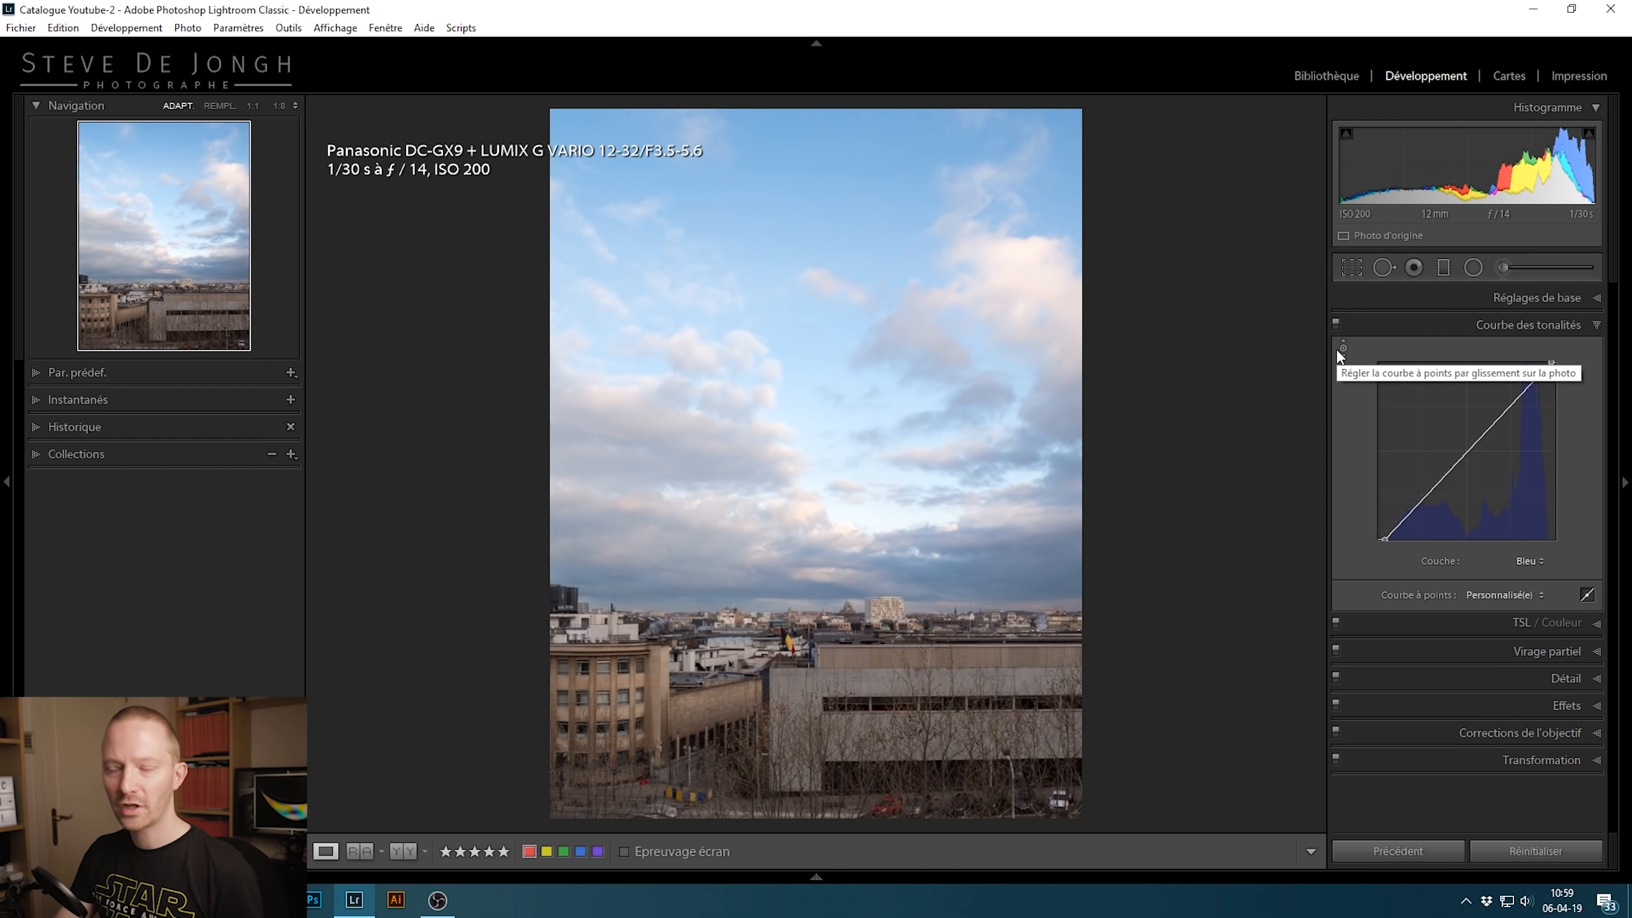
pyautogui.click(1336, 324)
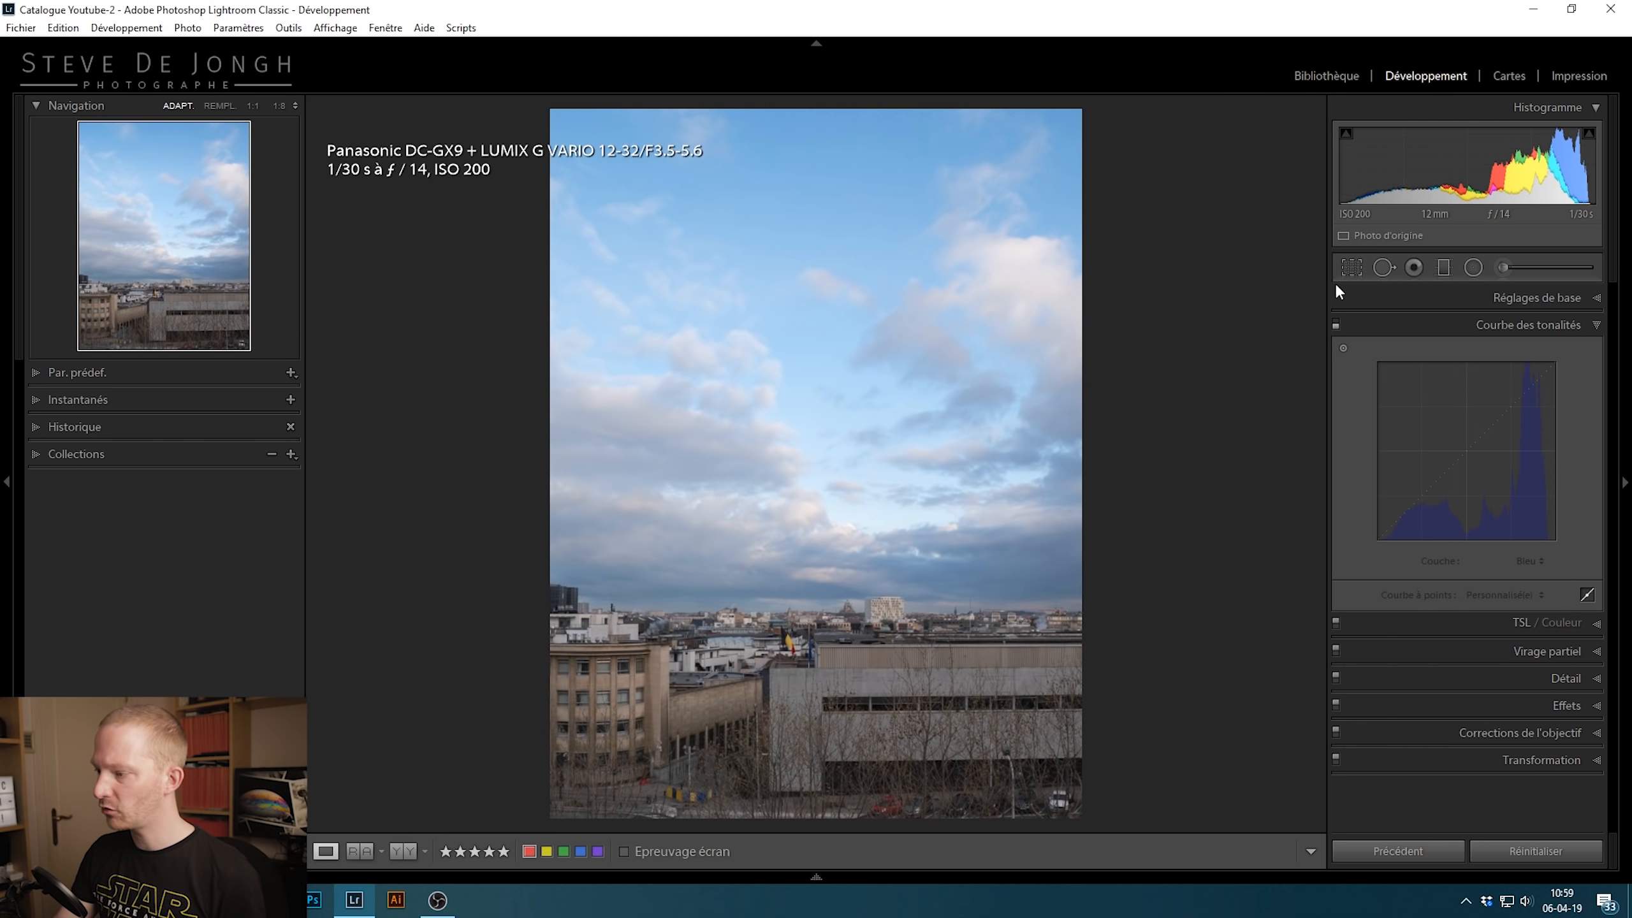
pyautogui.click(1336, 324)
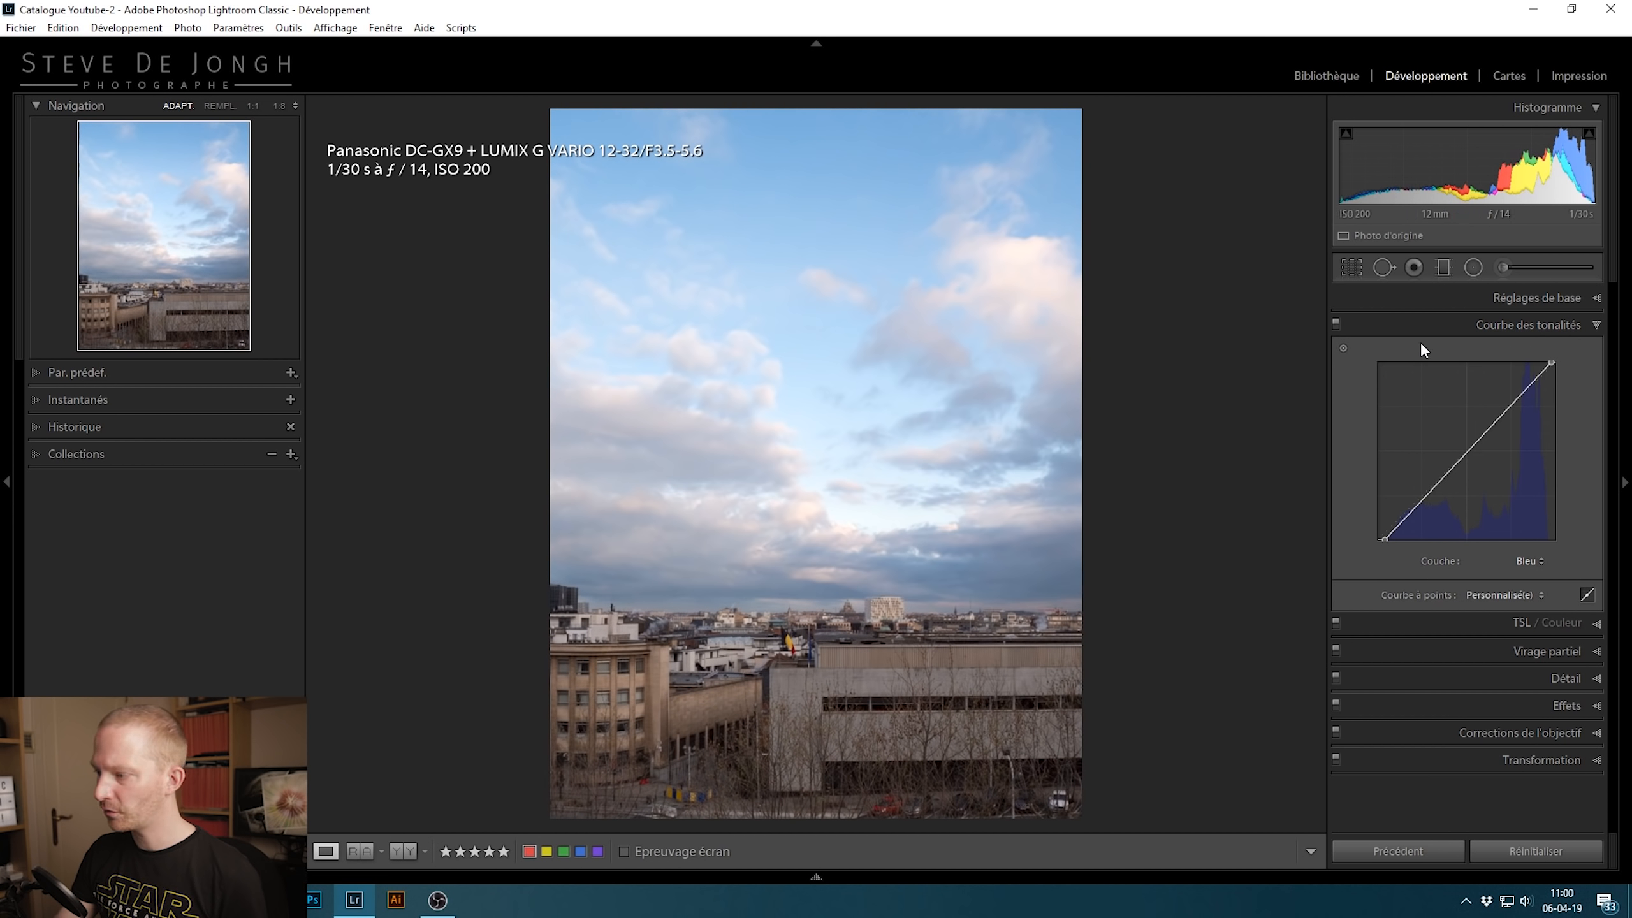
pyautogui.click(1337, 325)
pyautogui.click(1337, 325)
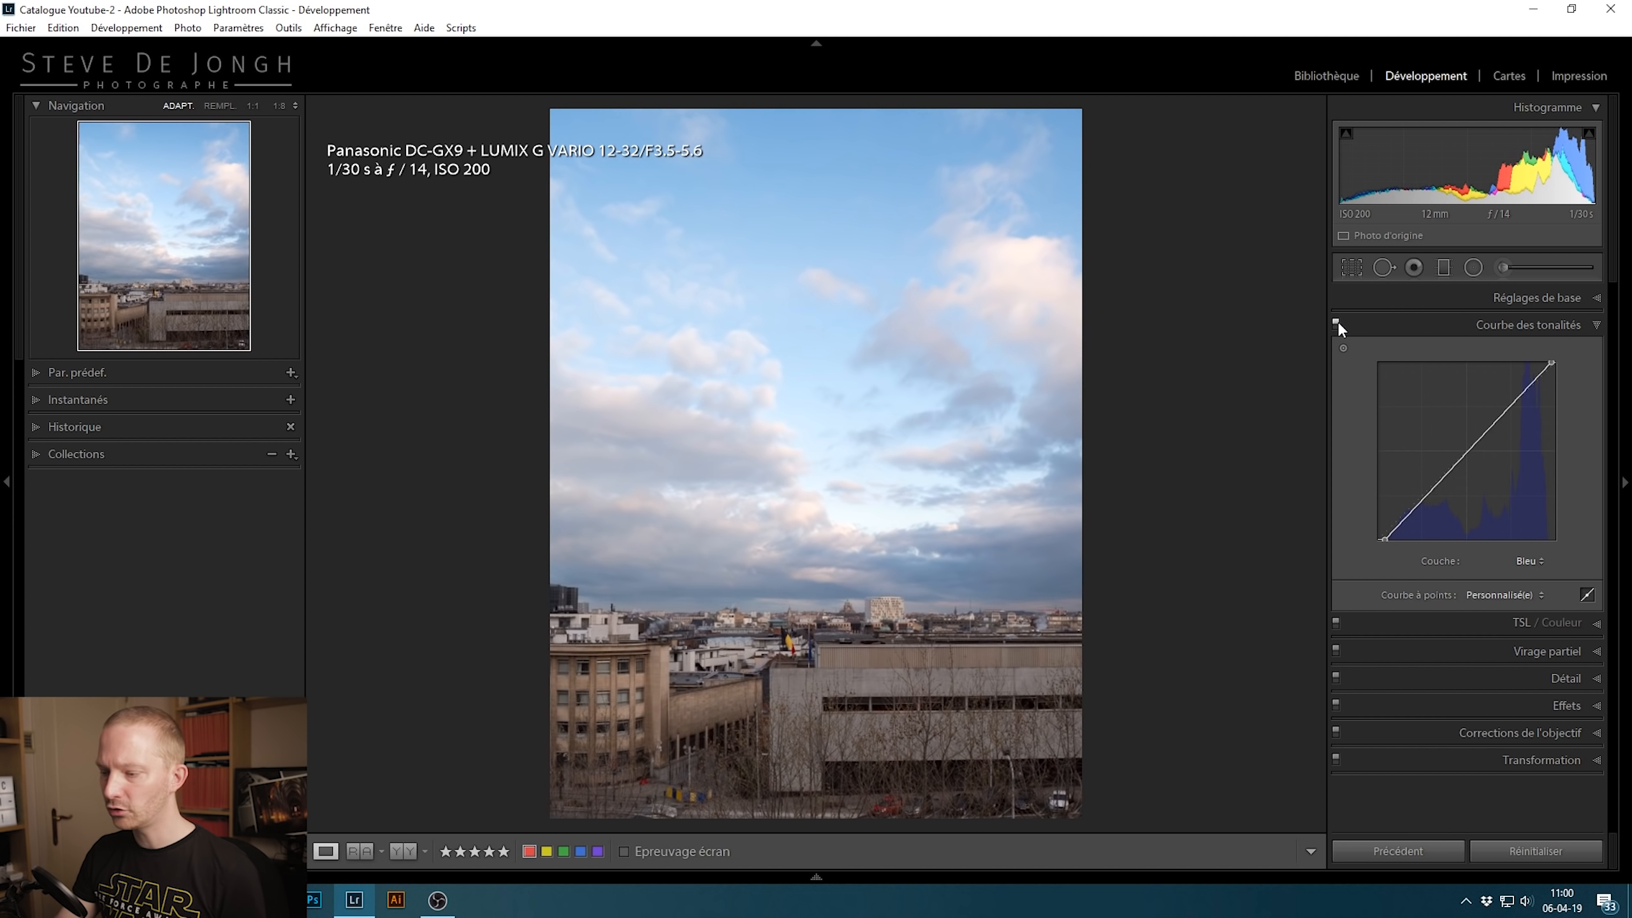